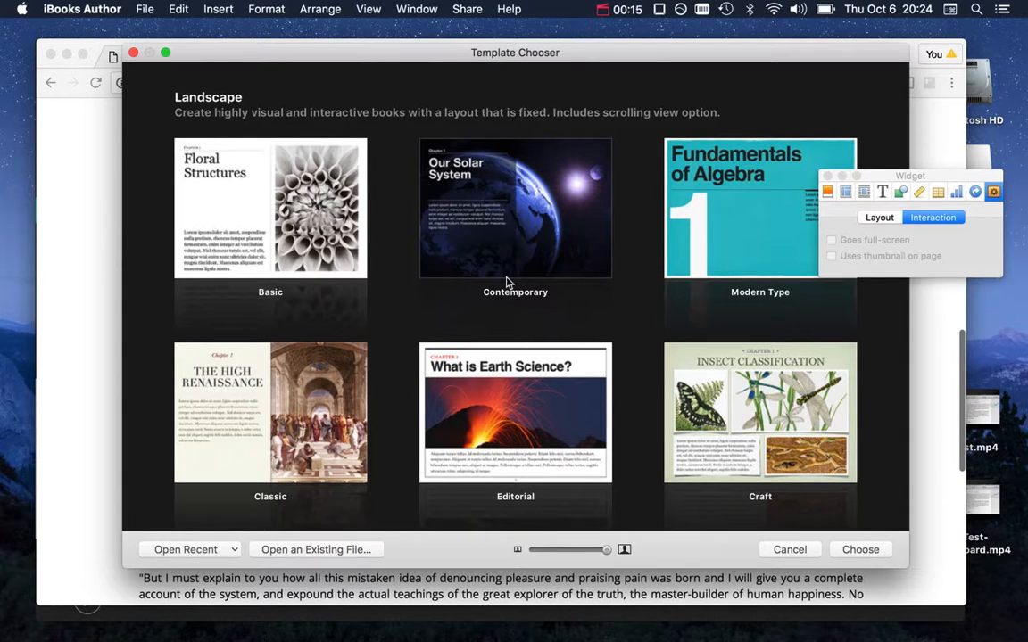
Step: Check the iBooks Author version in the application's About information
click(50, 10)
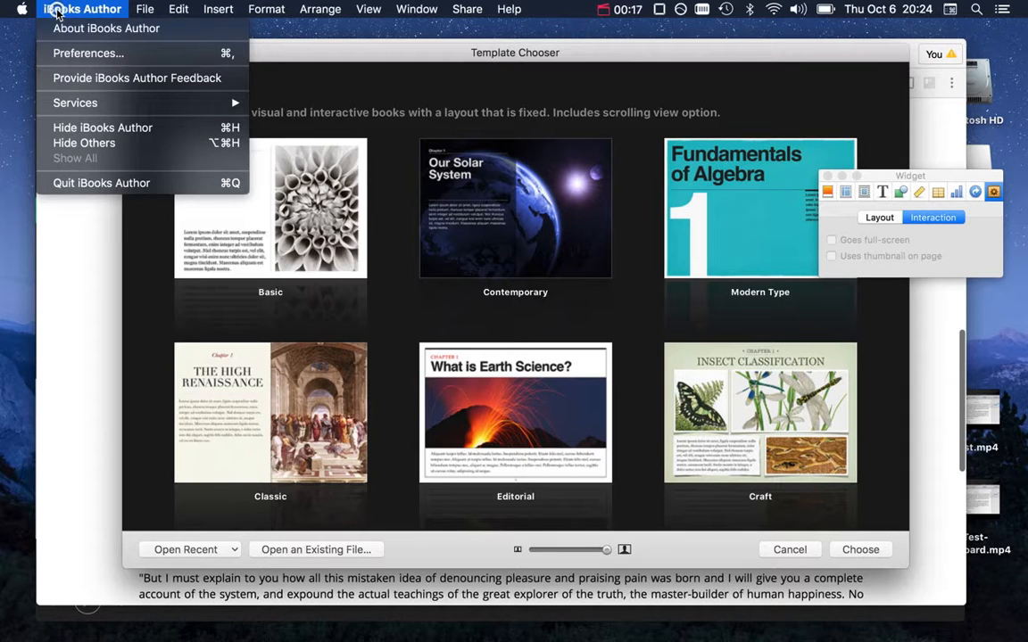
click(74, 30)
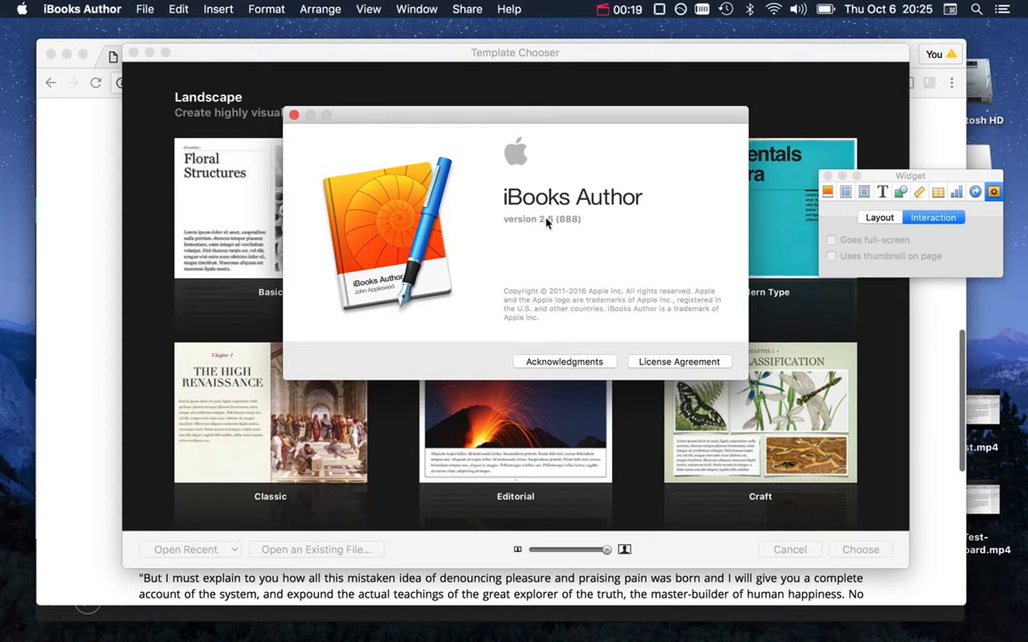
click(294, 114)
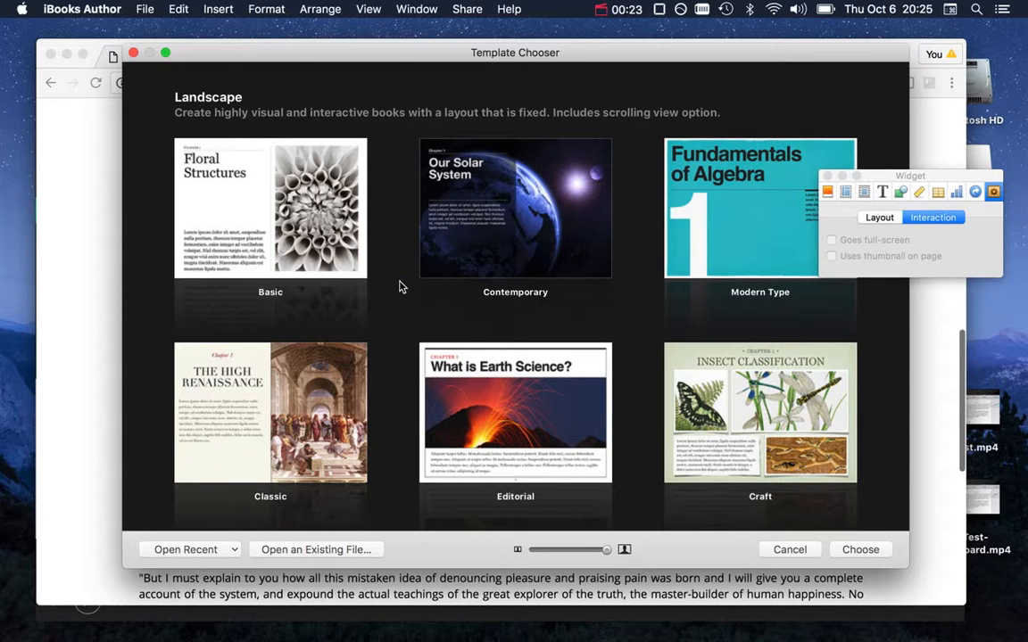
Step: Create a new book from the Classic template in the ePub category
scroll(400, 286, down, 15)
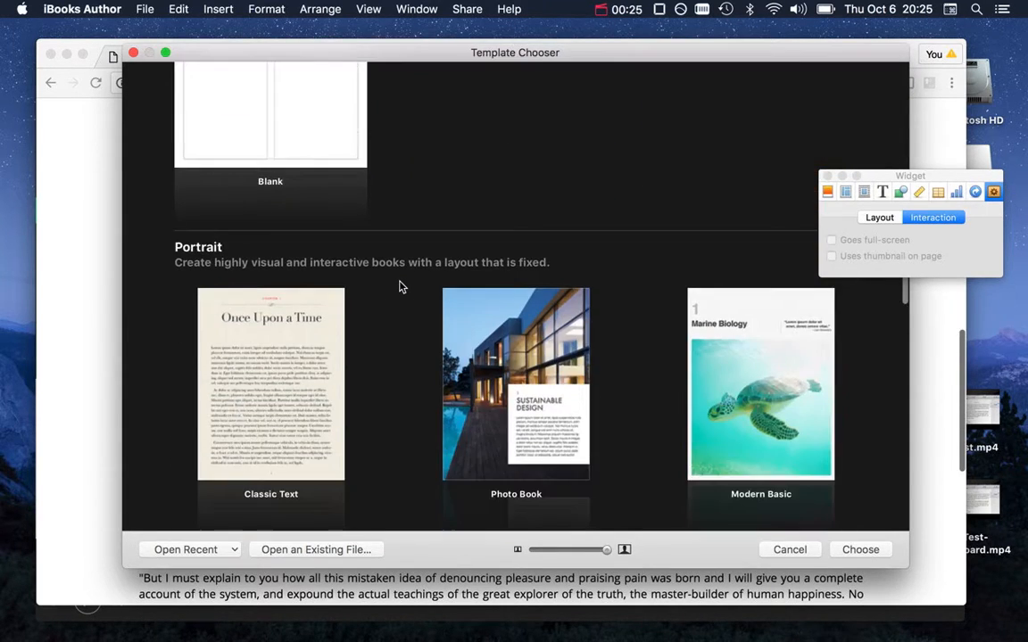
scroll(401, 286, down, 10)
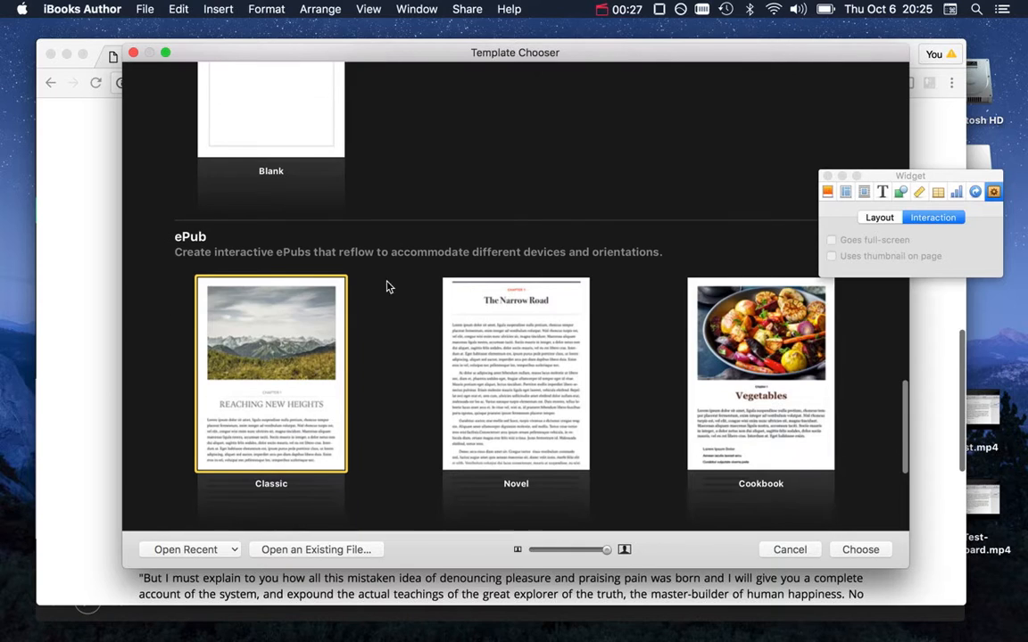
double_click(266, 375)
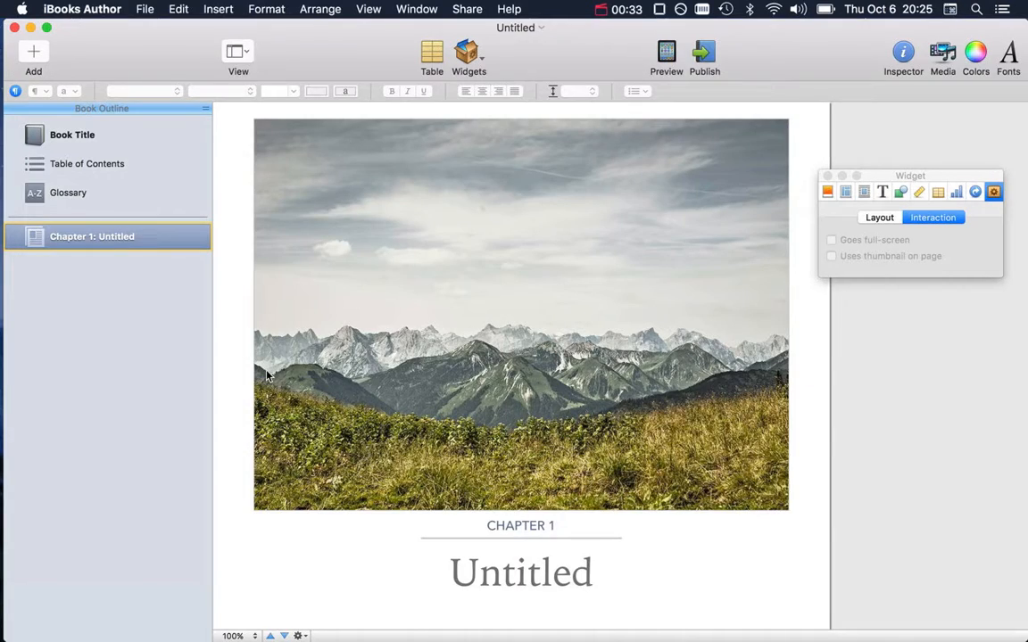
Step: Add a section to Chapter 1 of the book
scroll(443, 502, down, 8)
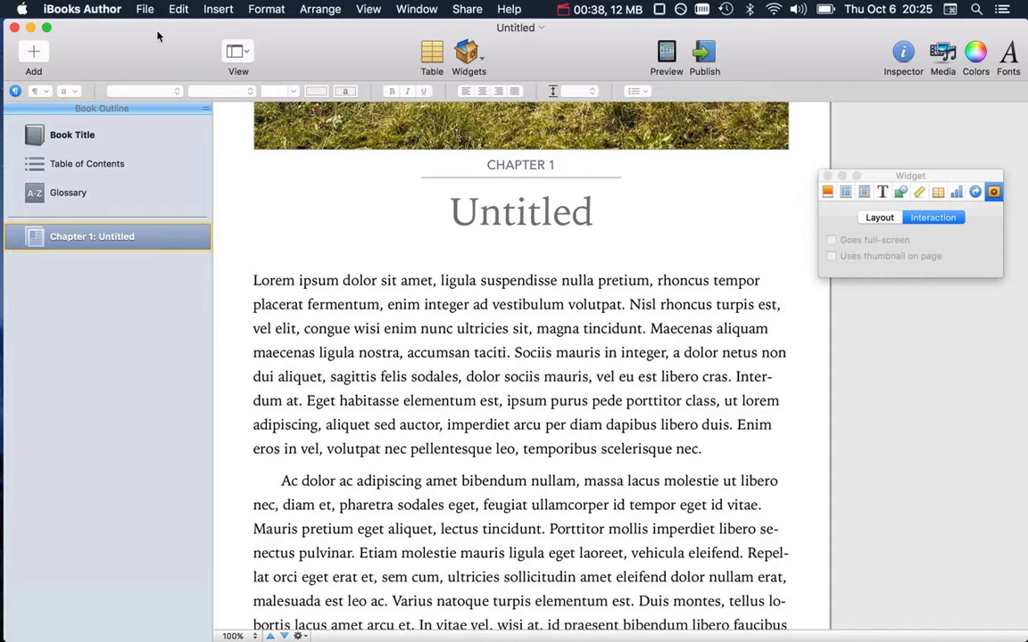
click(34, 54)
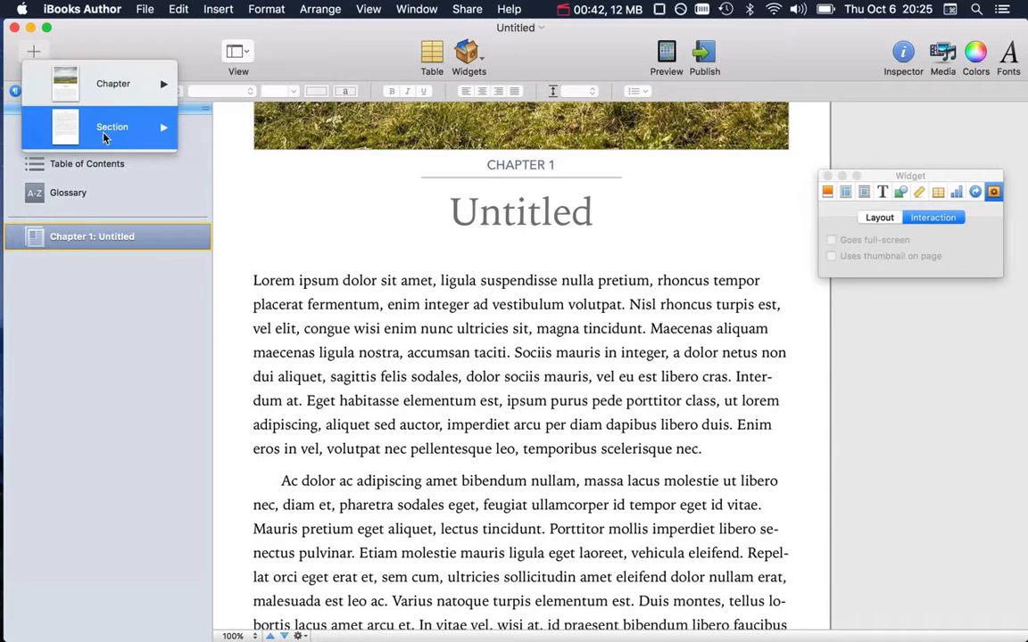
mouse_move(92, 121)
click(231, 134)
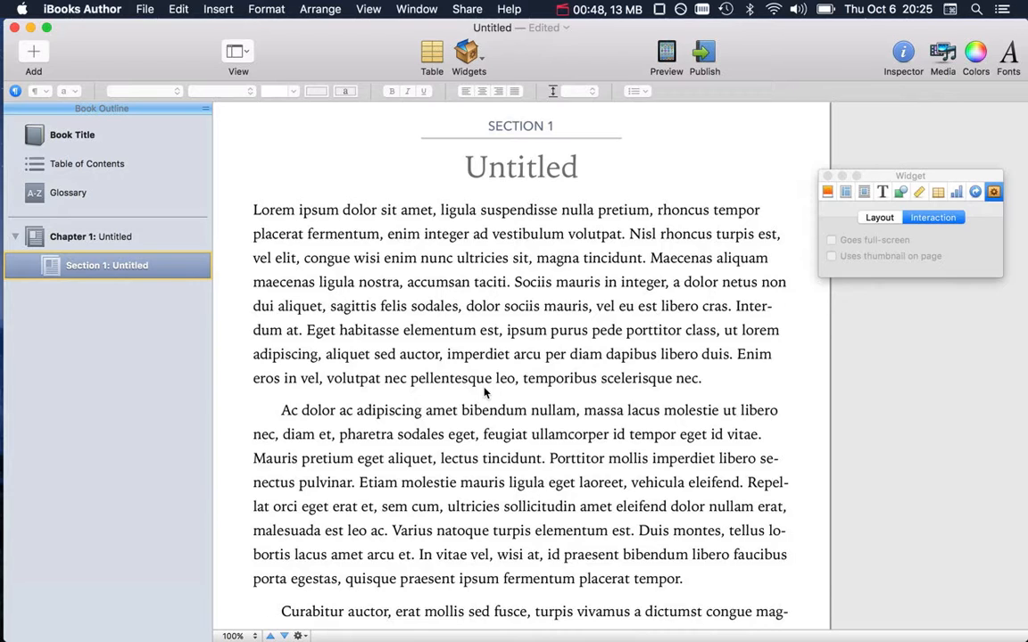
Step: Select all placeholder body text in Section 1, look through the available paragraph and character styles, and delete the text
click(280, 212)
key(super+a)
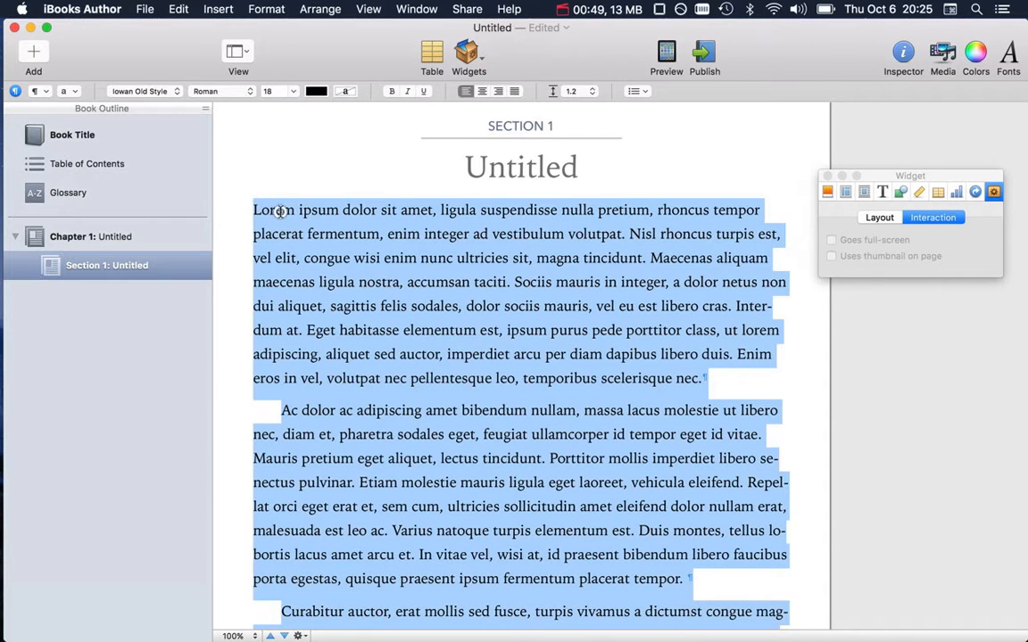
click(39, 87)
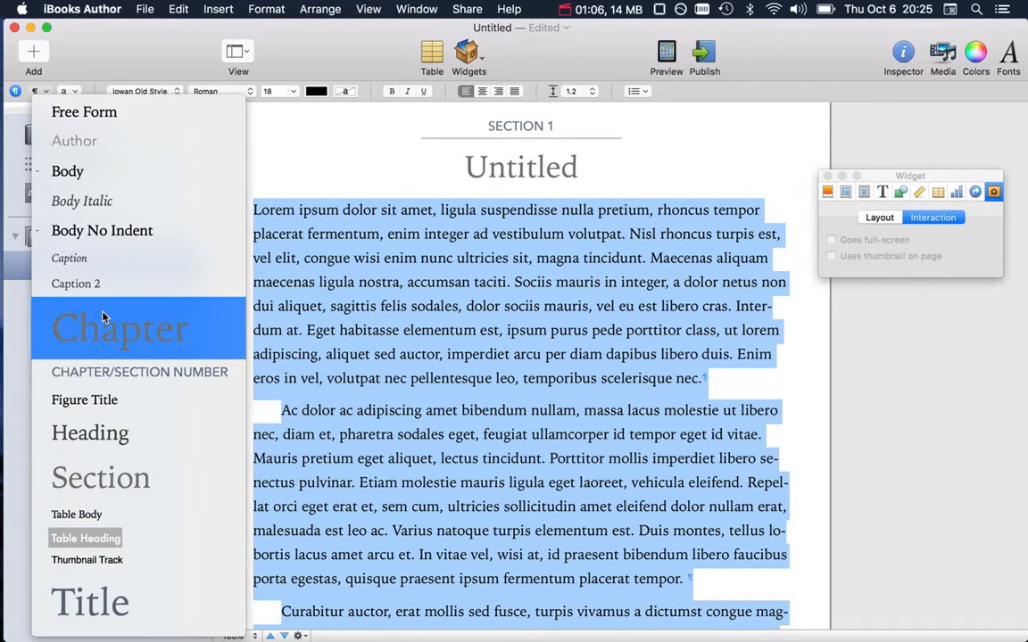
click(70, 95)
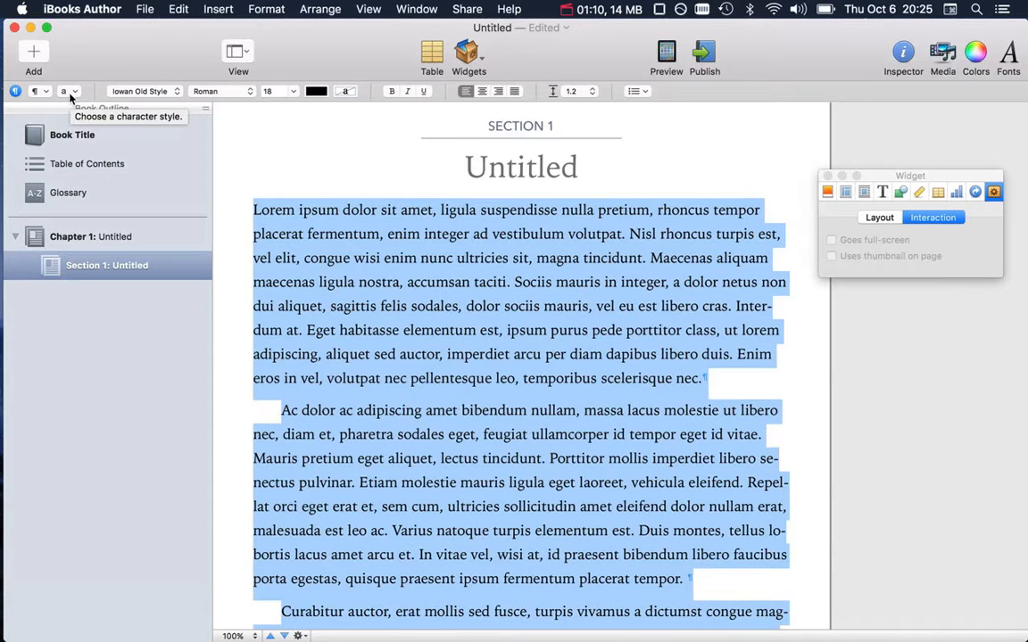
click(70, 93)
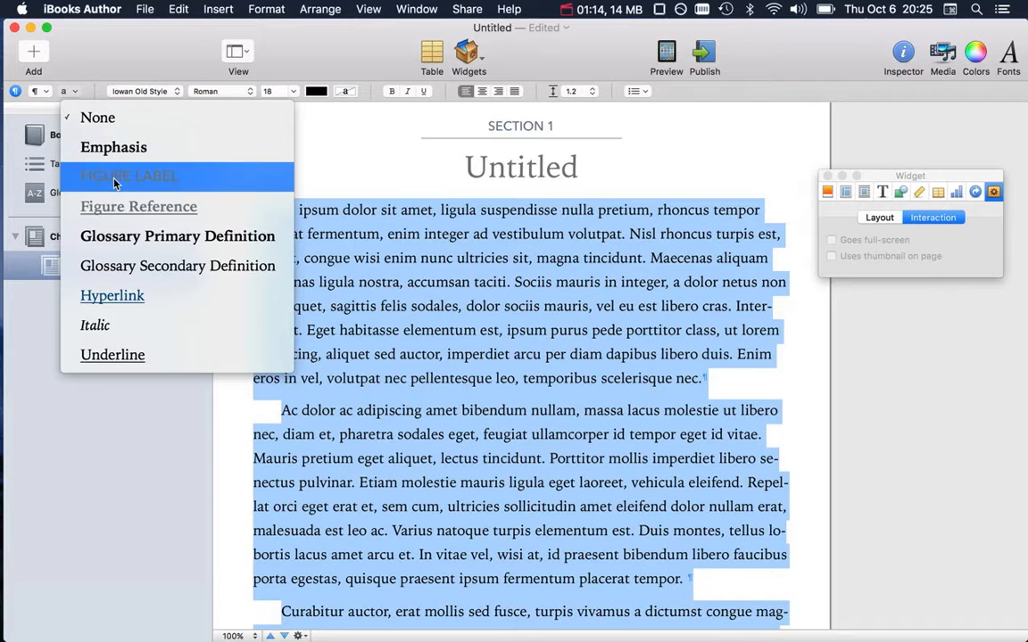
click(98, 71)
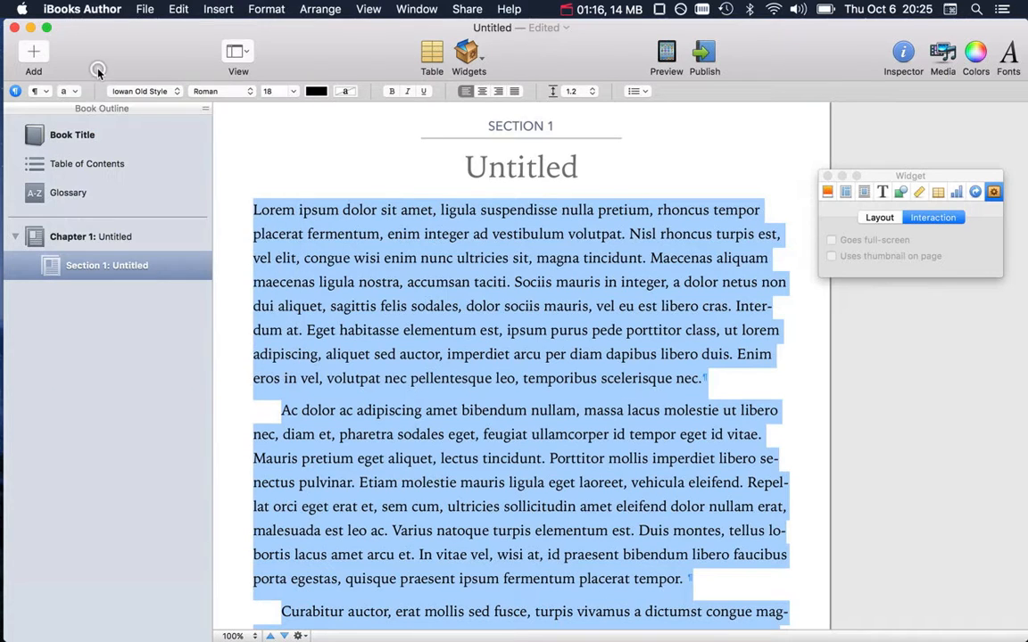
key(BackSpace)
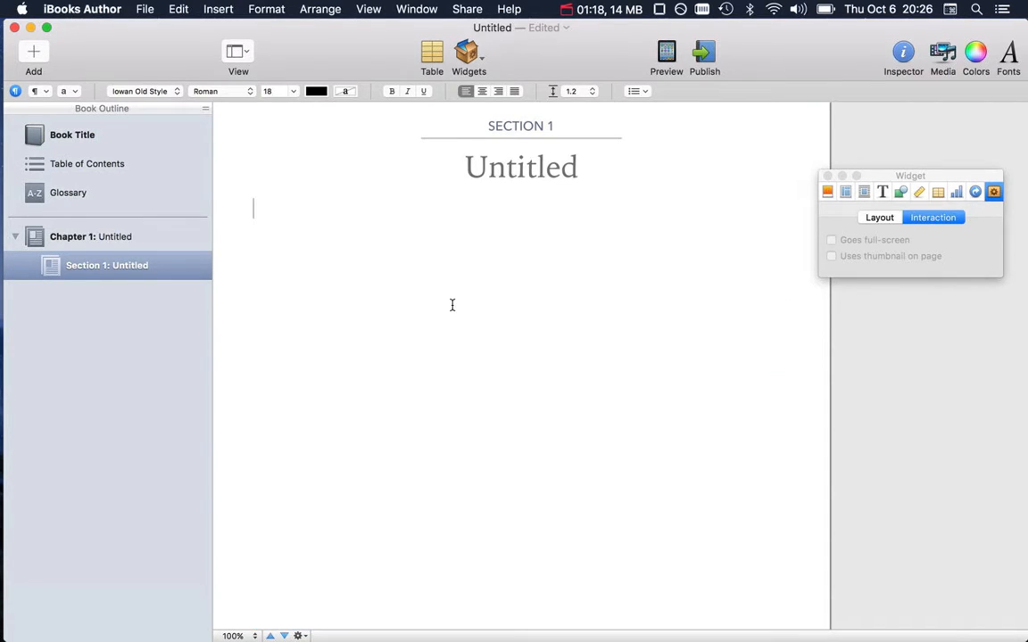
key(super+Tab)
key(super+Tab)
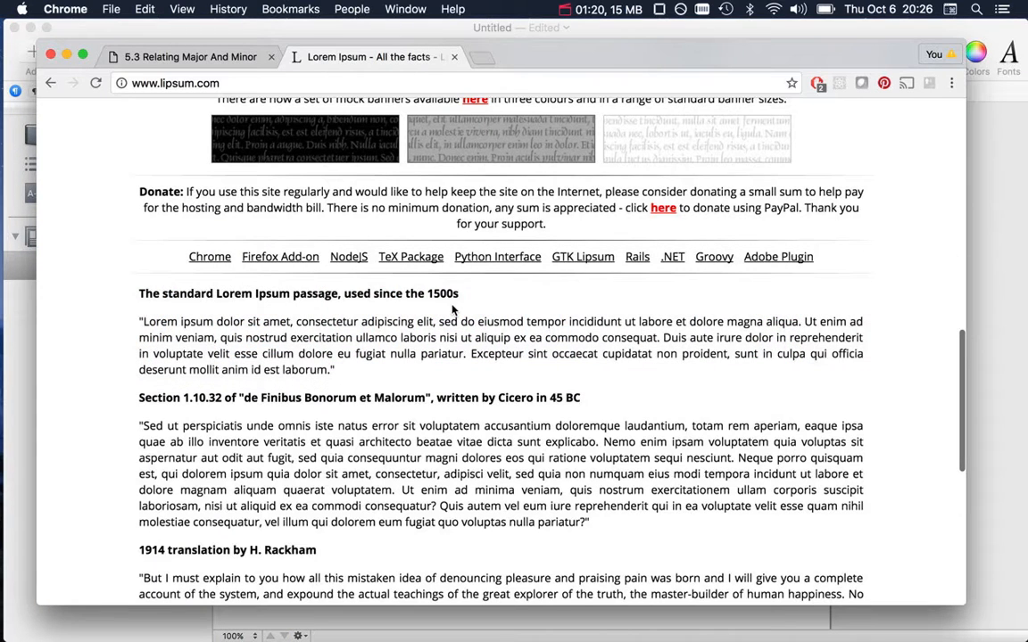
drag(143, 321, 330, 373)
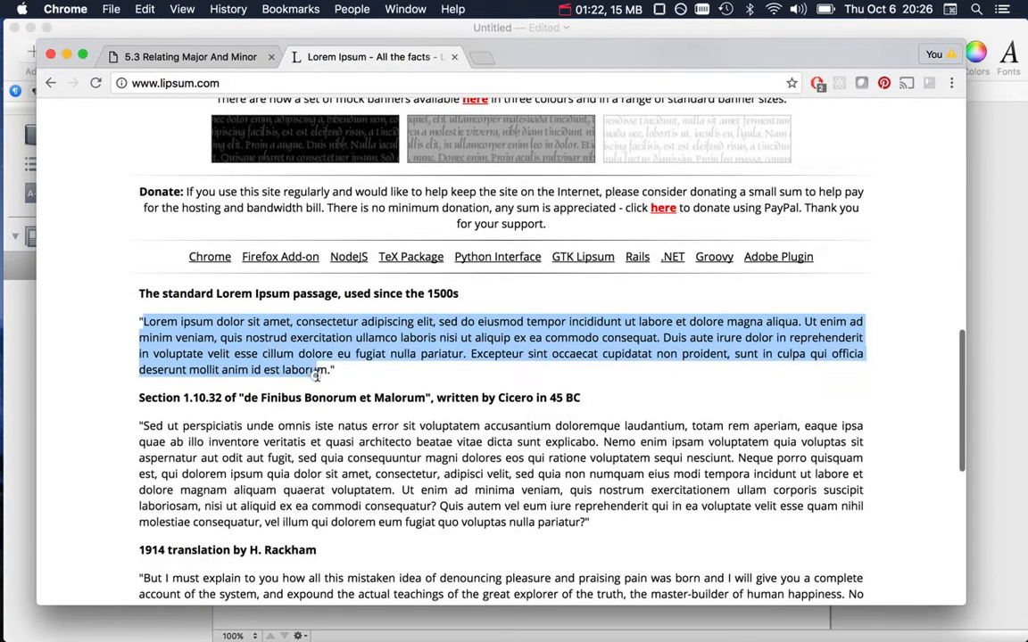
key(super+c)
Step: Switch back to iBooks Author and paste the copied passage twice as two separate paragraphs in Section 1's body
key(super+Tab)
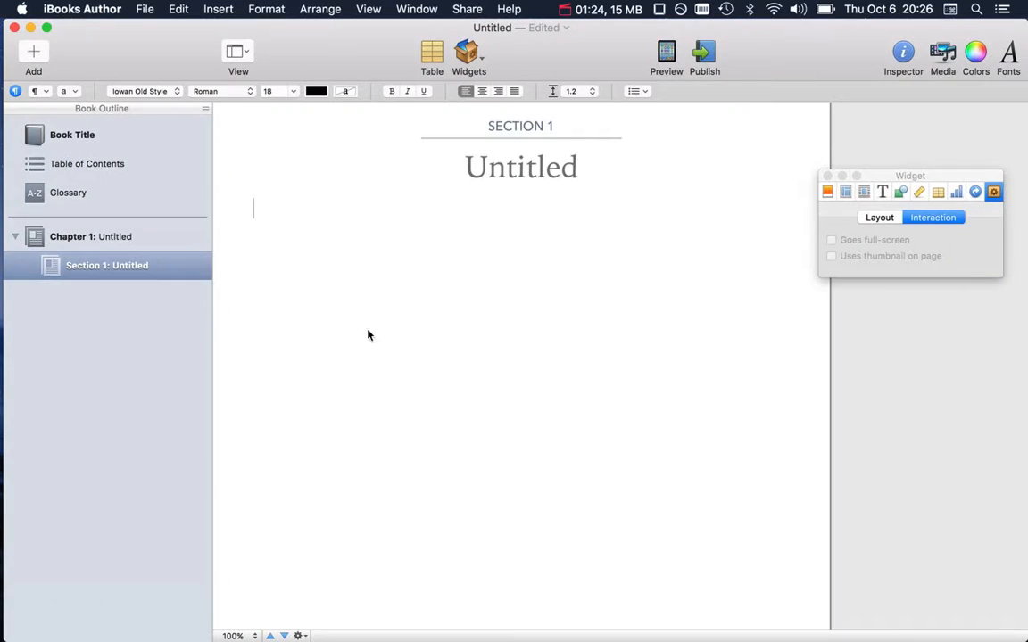
key(super+v)
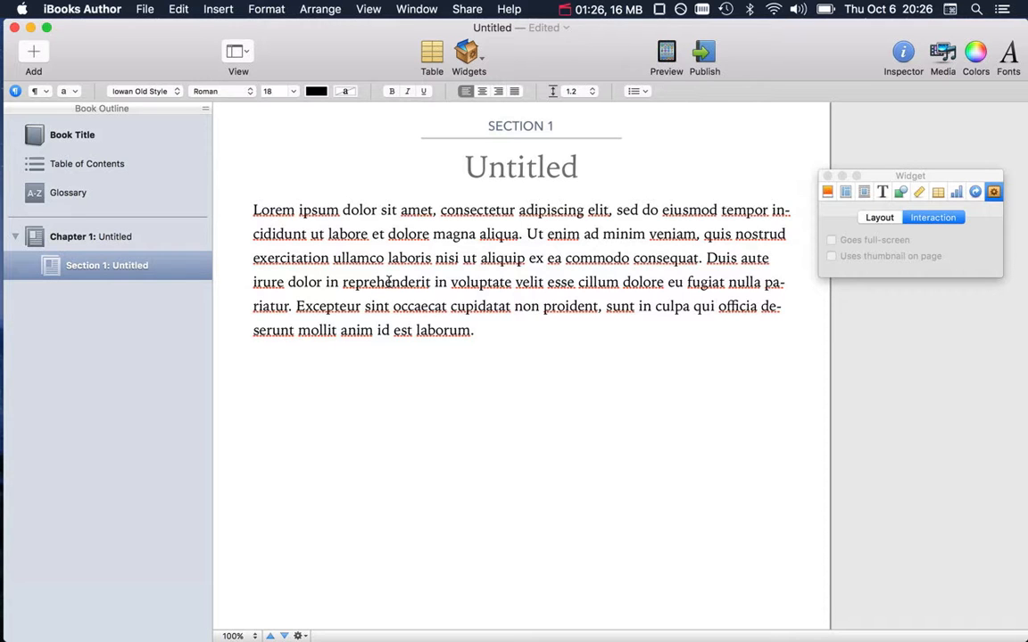
key(super+v)
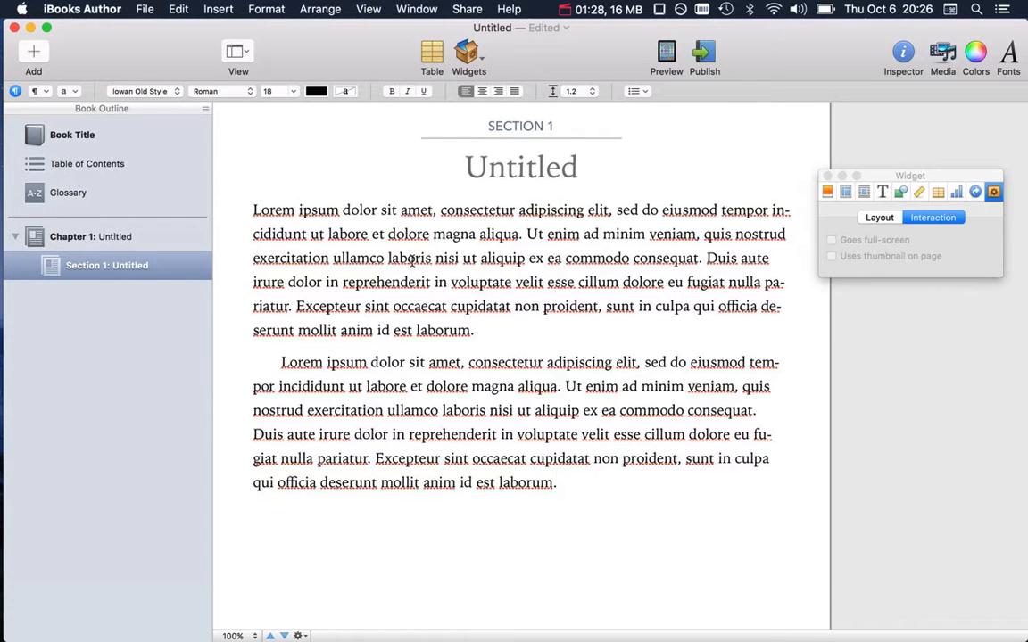
key(super+Tab)
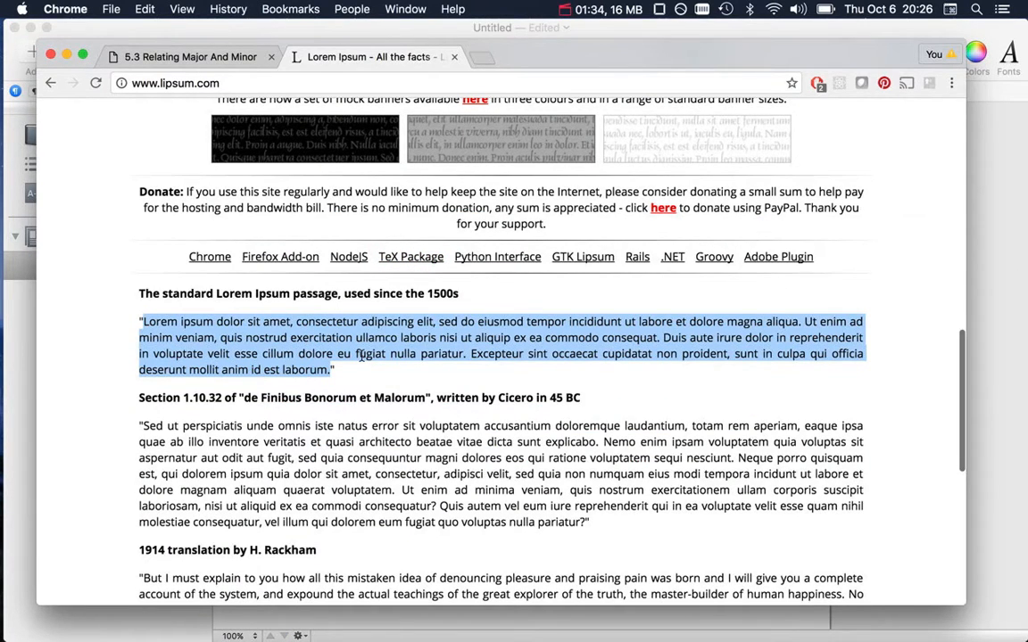
key(super+Tab)
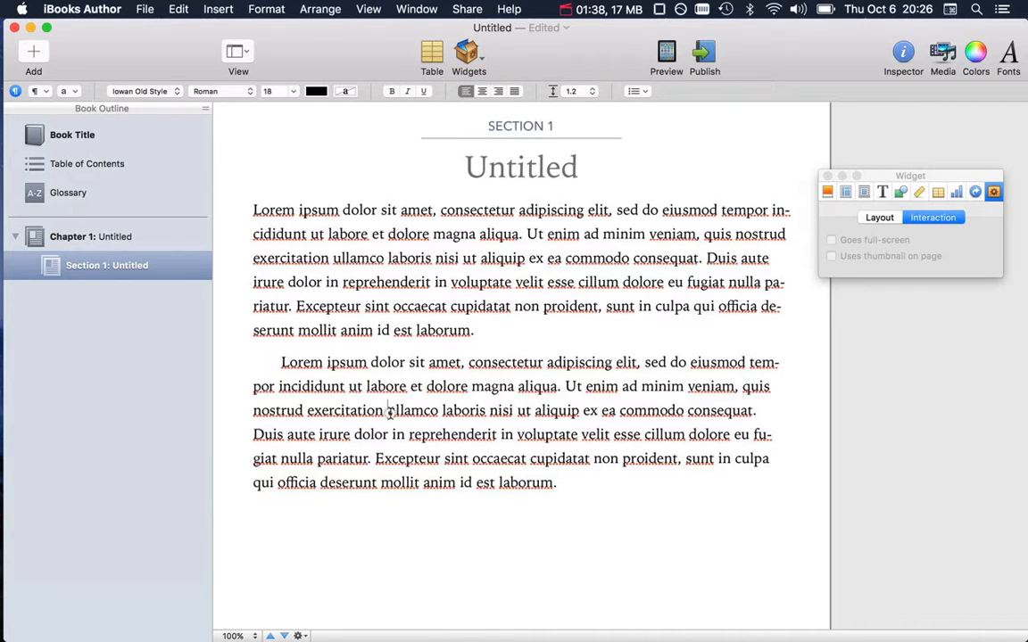
Step: Apply the Body paragraph style to the second paragraph, and note "Body: 18px" in a blank TextEdit document
click(40, 91)
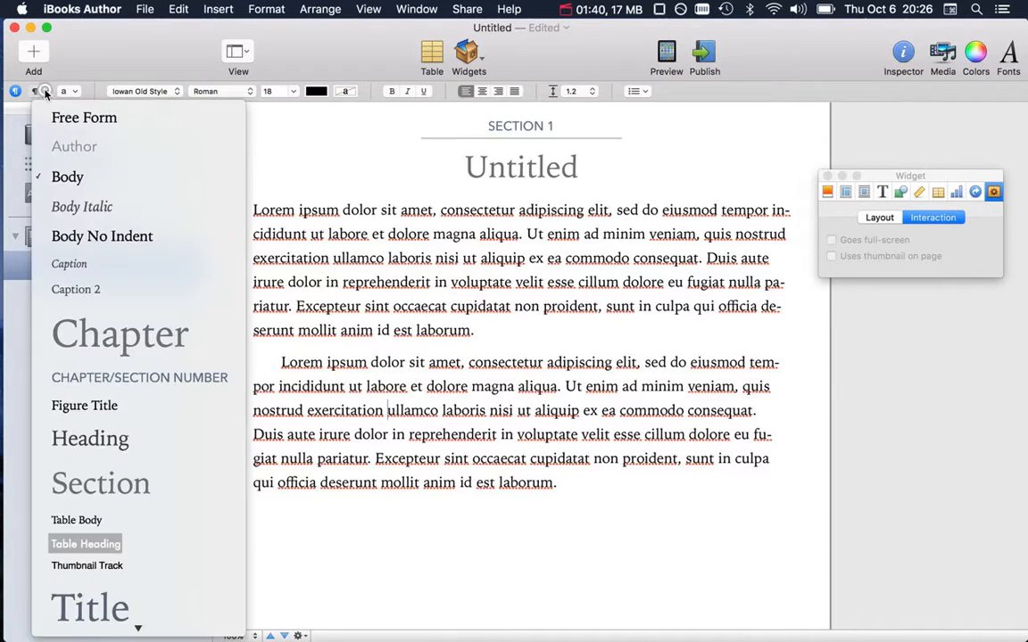
click(67, 183)
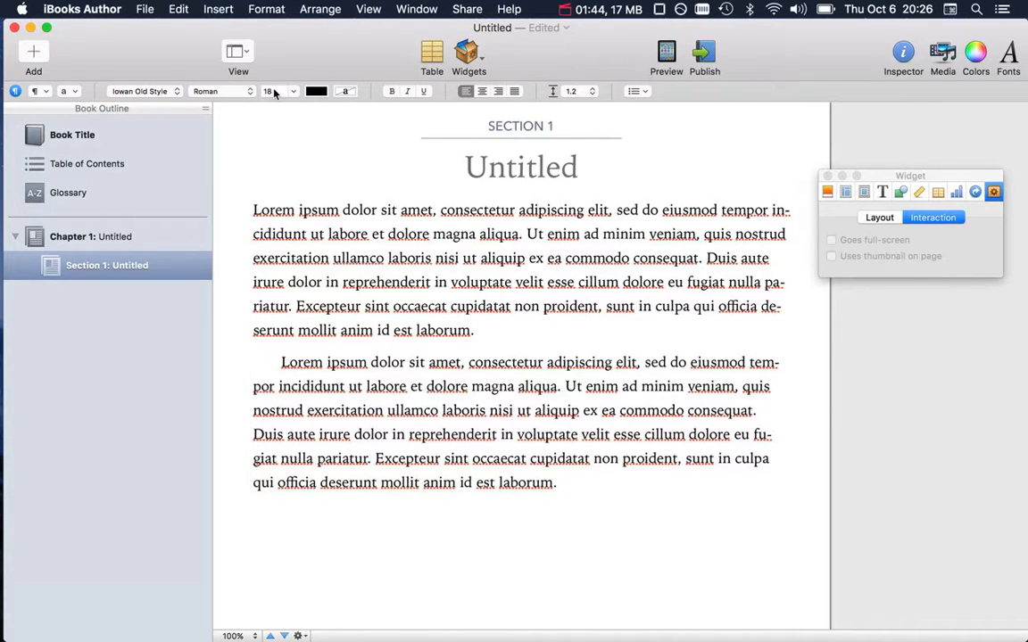
key(super+Tab)
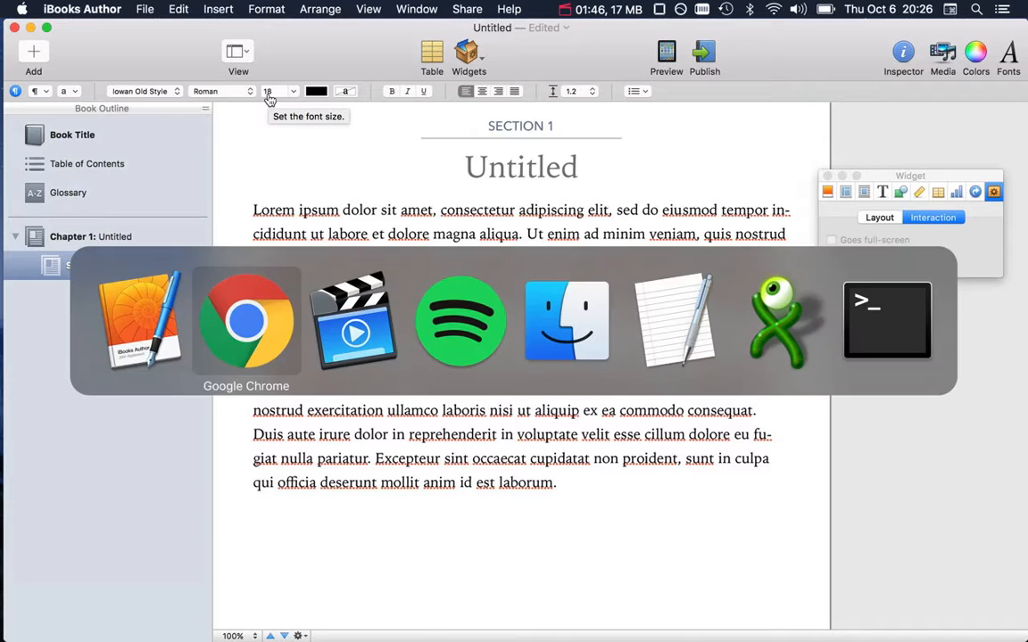
key(super+shift+Tab)
click(685, 319)
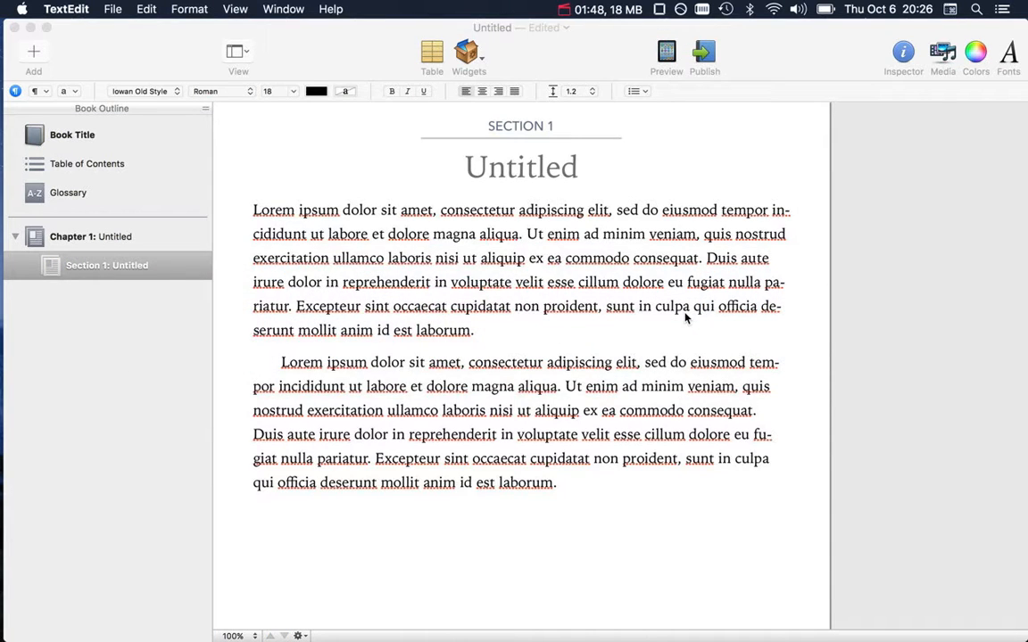
drag(535, 28, 778, 235)
text(B)
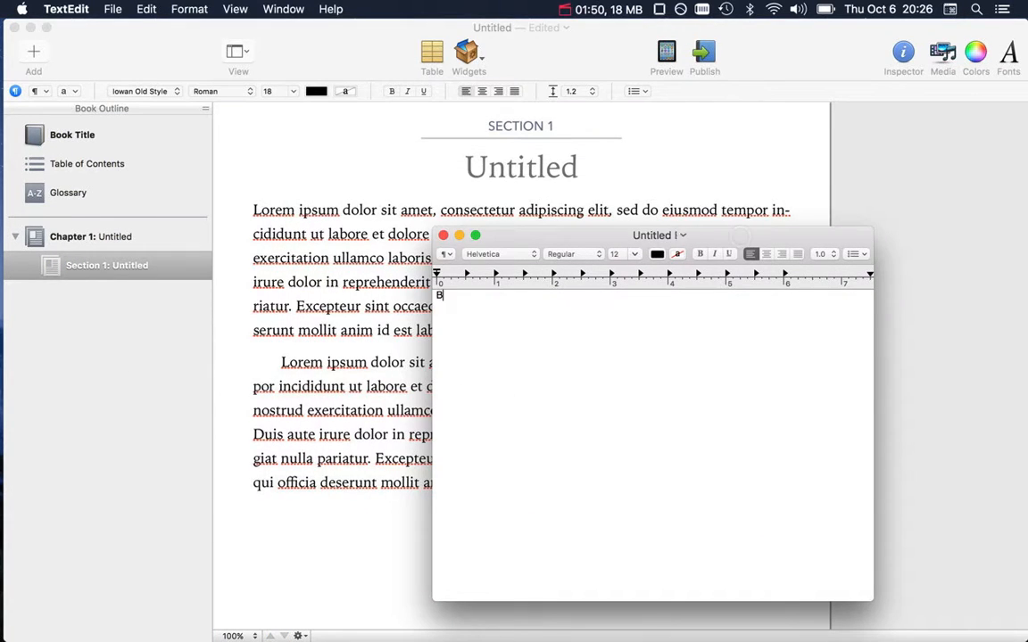
text(ody: 18px)
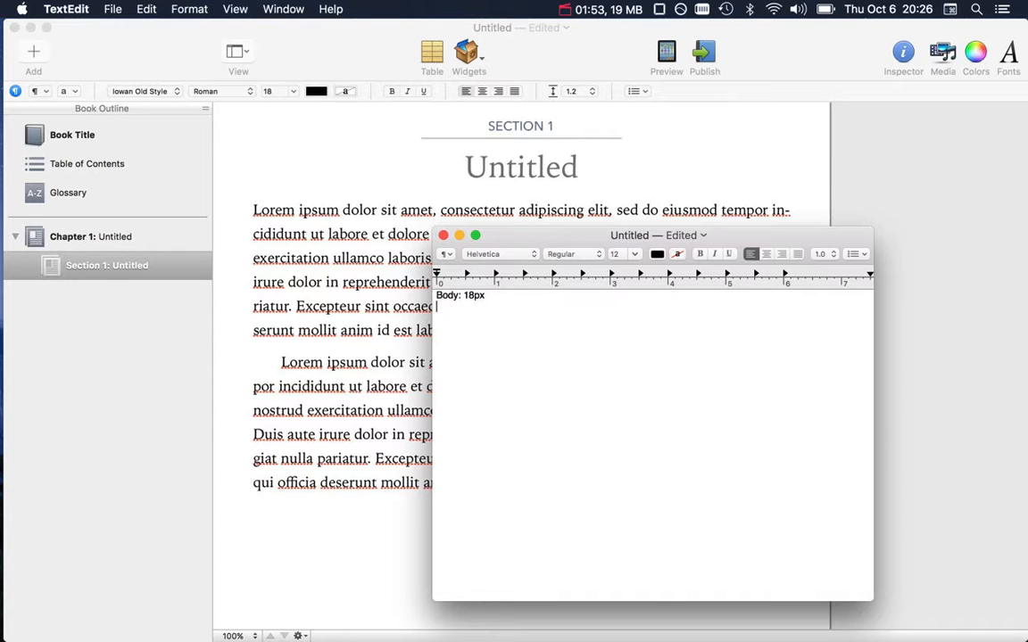
Step: Return to iBooks Author, paste the passage as a third paragraph and insert an empty line above it
click(666, 212)
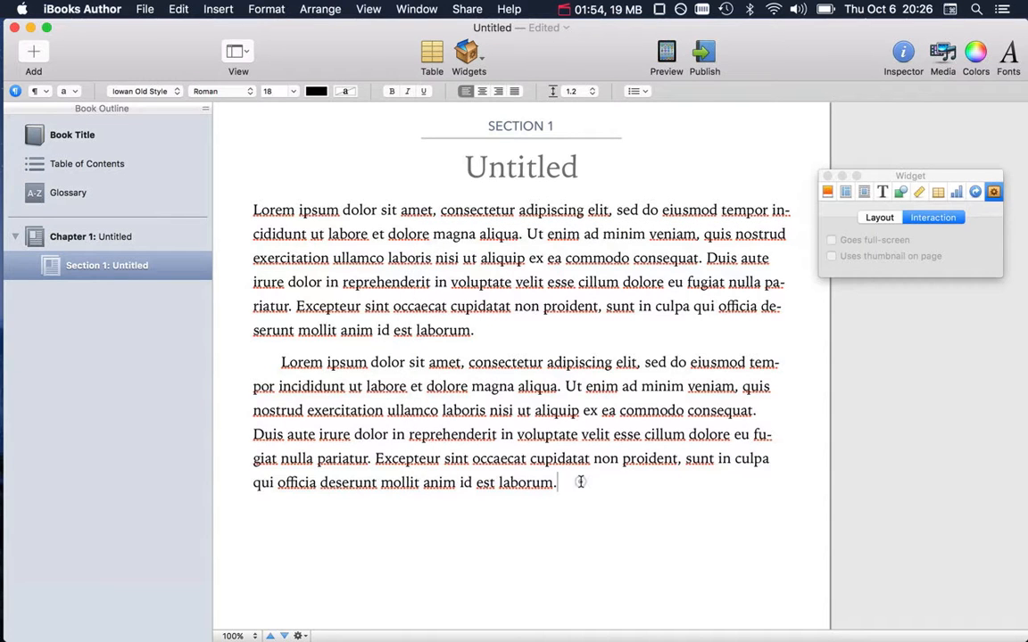
click(572, 486)
key(Return)
key(ctrl+v)
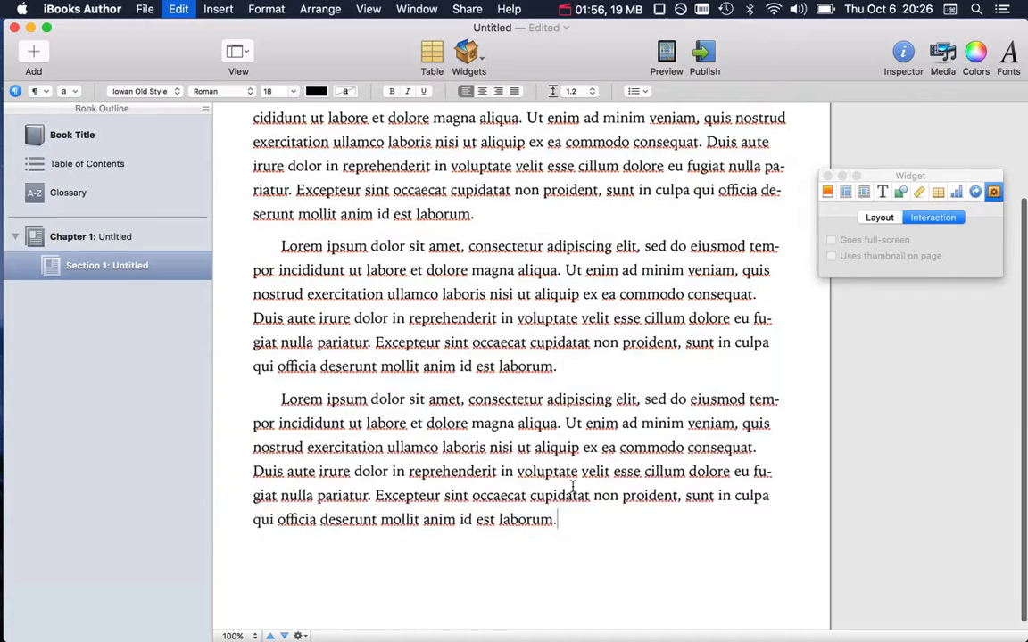
key(Return)
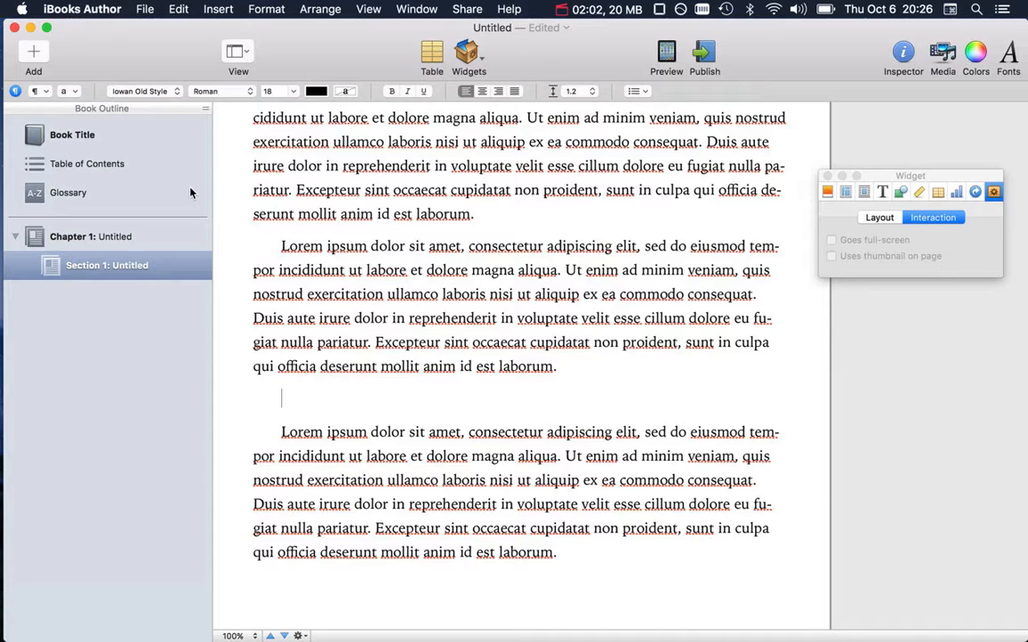
Step: Apply the Figure Title paragraph style and the Figure Label character style to the empty line between the paragraphs
click(47, 92)
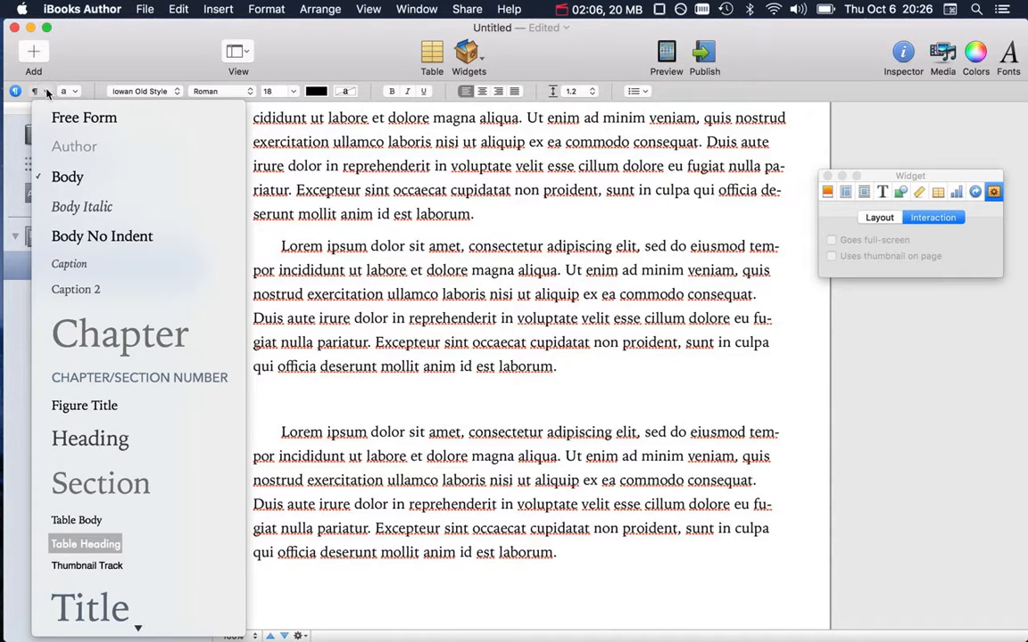
click(66, 406)
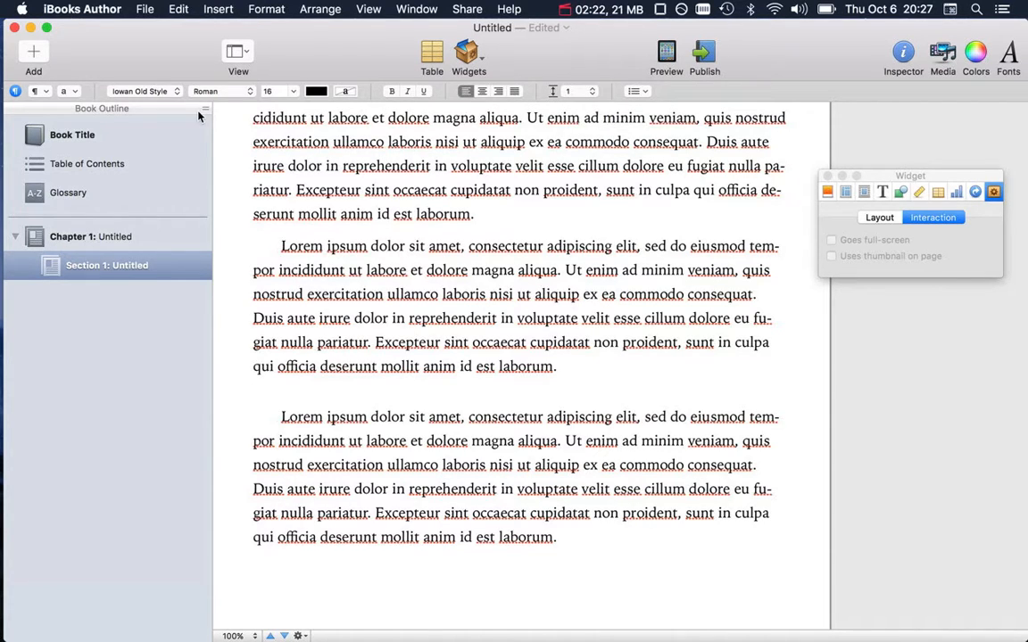
click(72, 91)
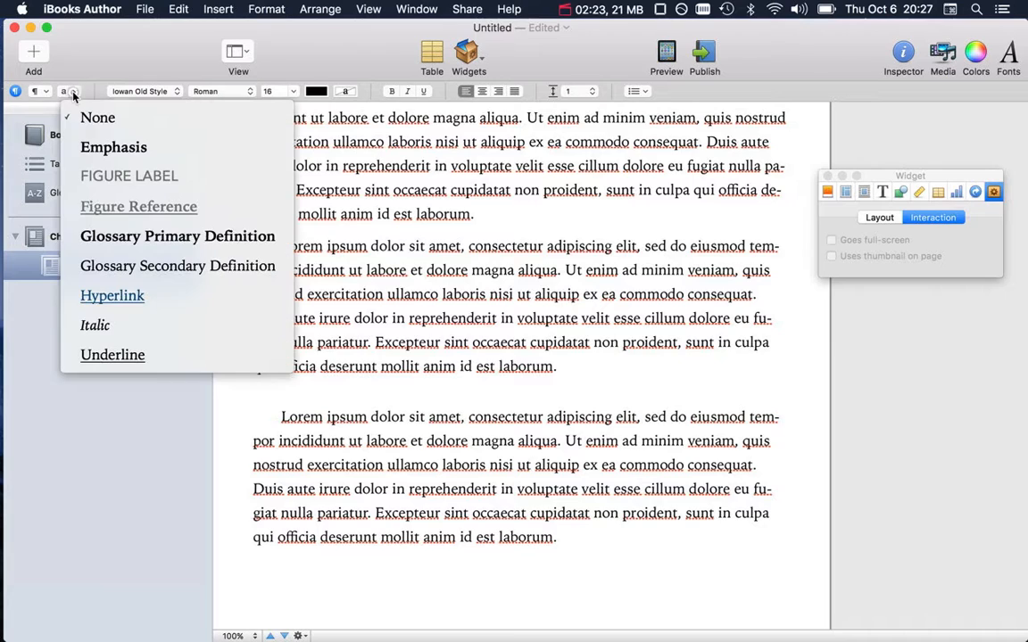
click(99, 177)
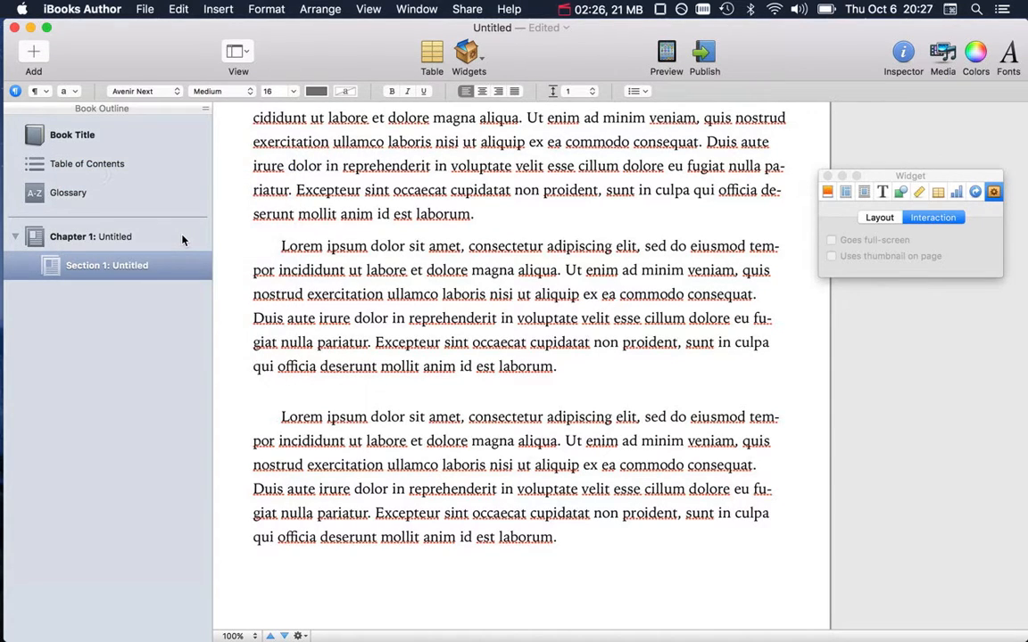
Step: Write the label "FIGURE", reset the character style to None, add "The description of the figure" and start an empty line below
text(FIGURE)
click(68, 91)
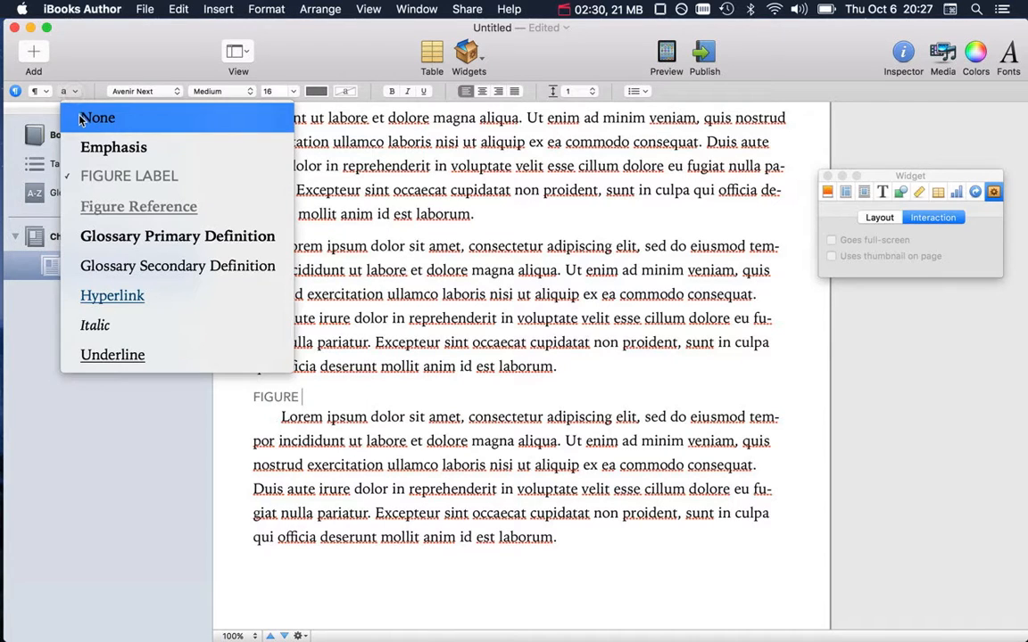
click(94, 119)
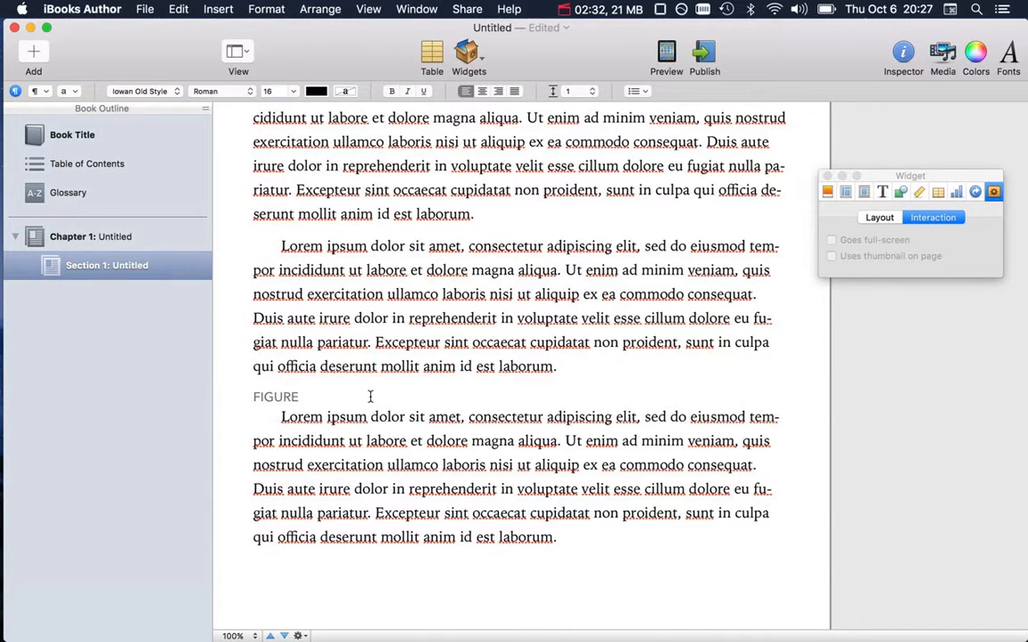
text(The desc)
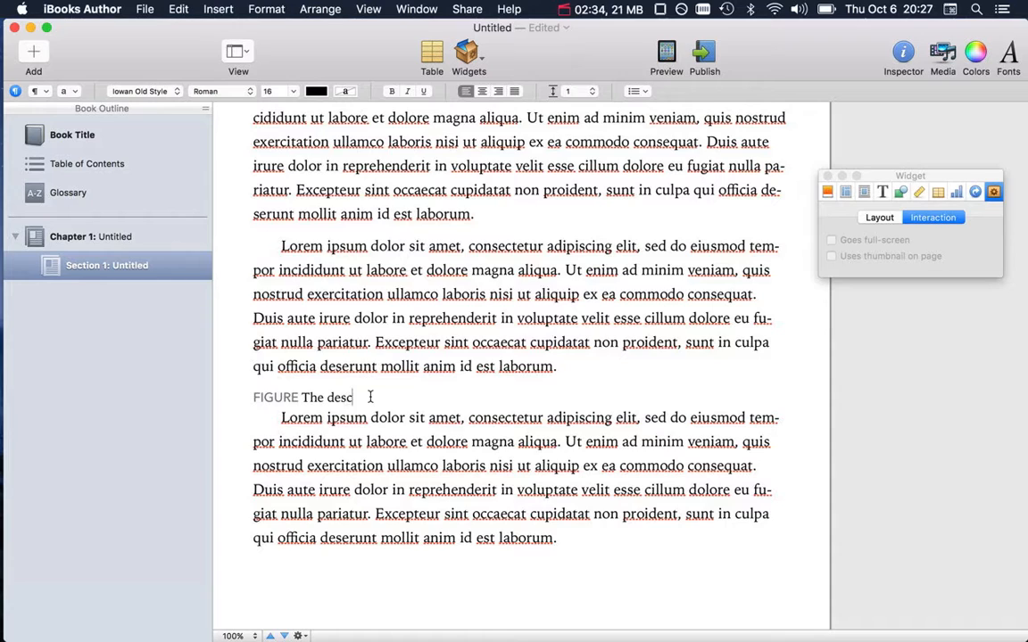
text(ription of the figure)
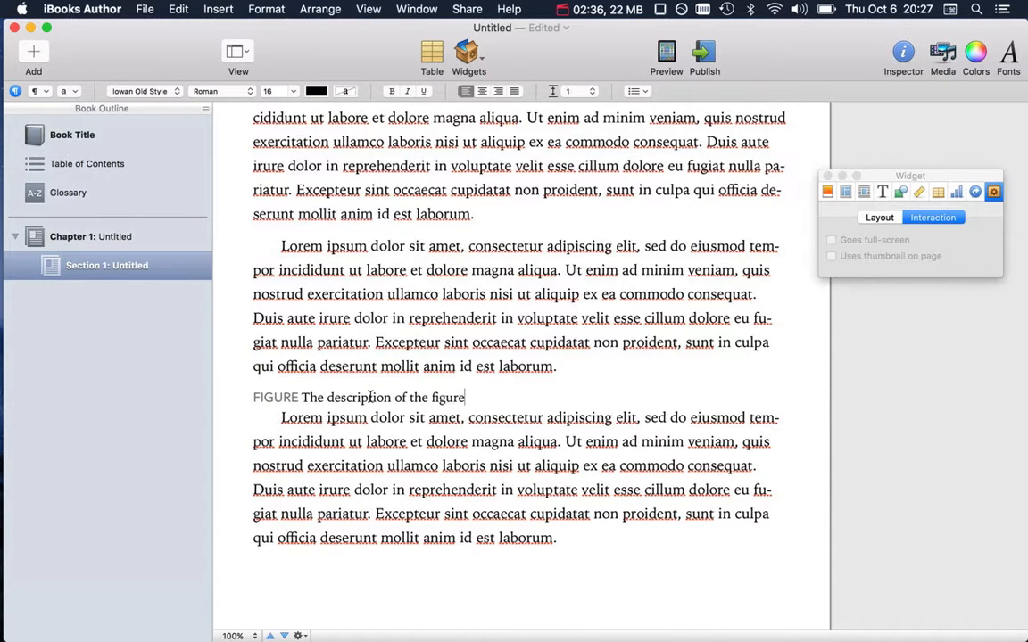
key(Return)
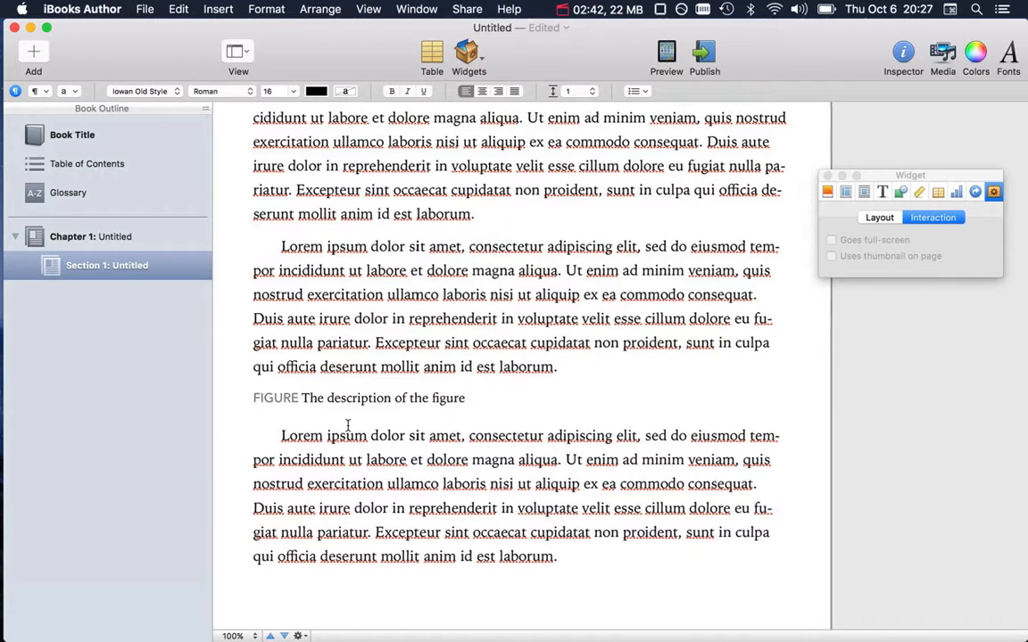
Step: Try to place the Hooktheory logo PNG from the desktop on the empty line below the figure title
key(F11)
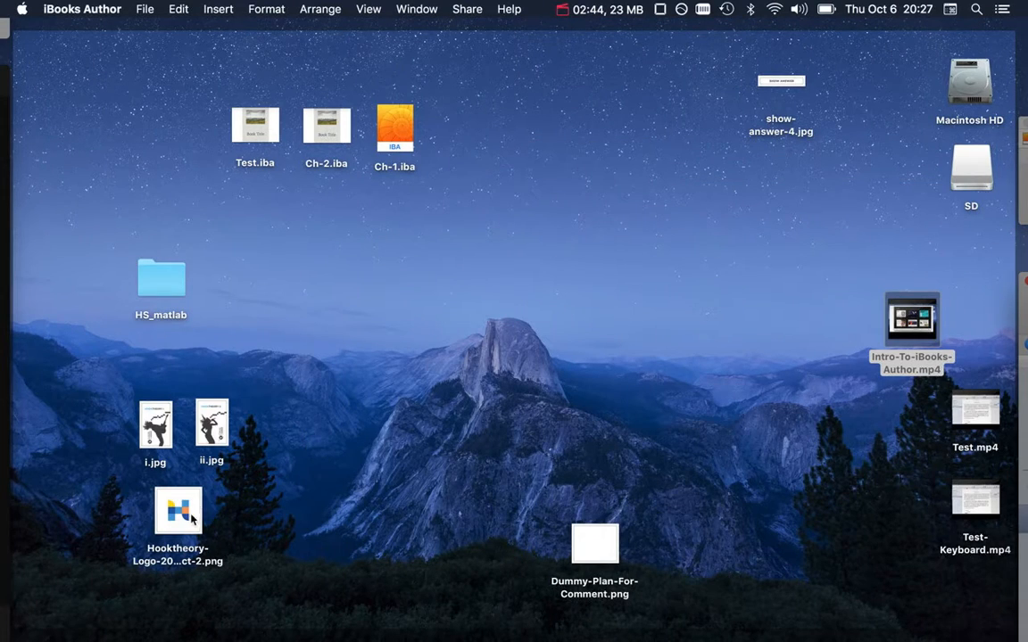
drag(185, 522, 360, 435)
key(F11)
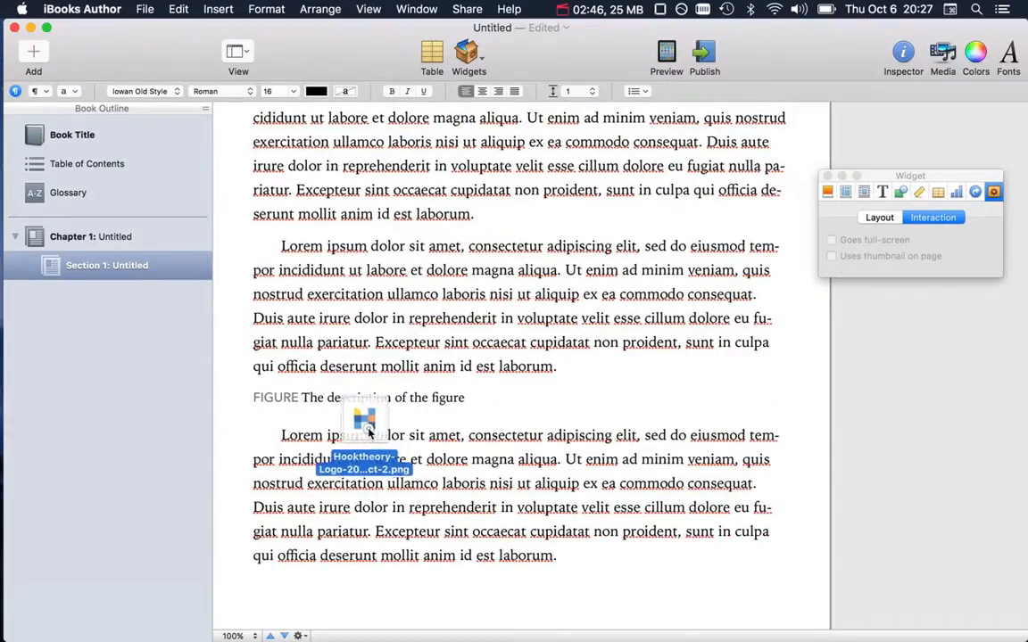
key(F11)
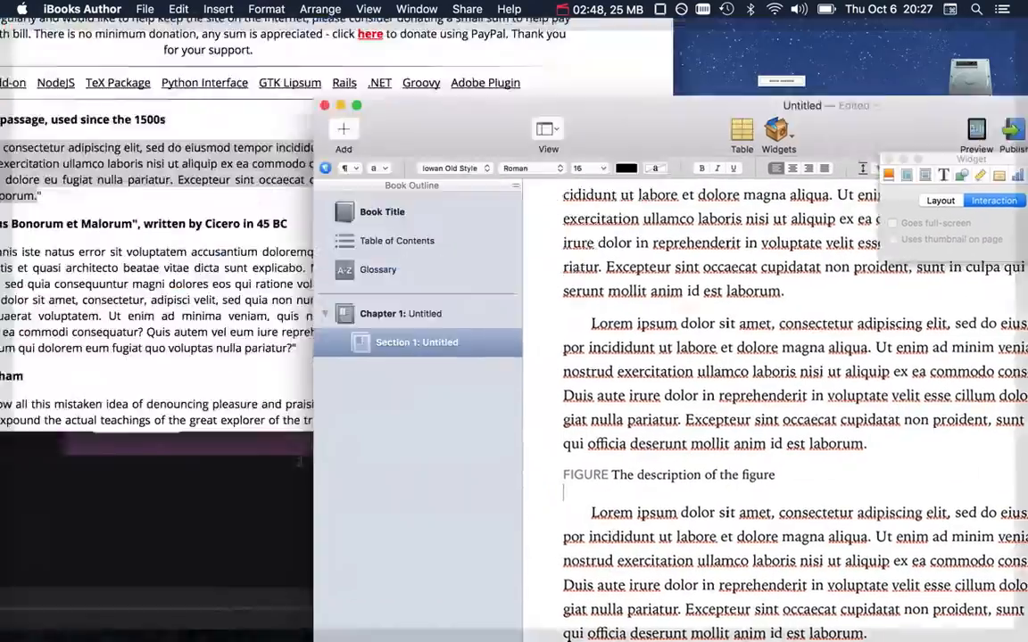
drag(193, 517, 518, 410)
key(F11)
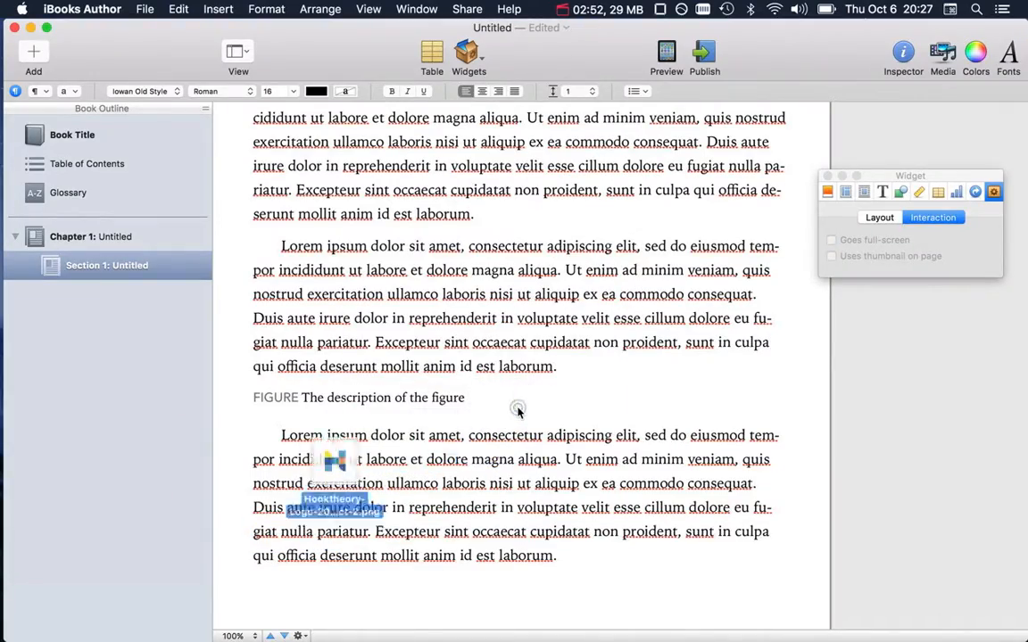
key(F11)
click(334, 477)
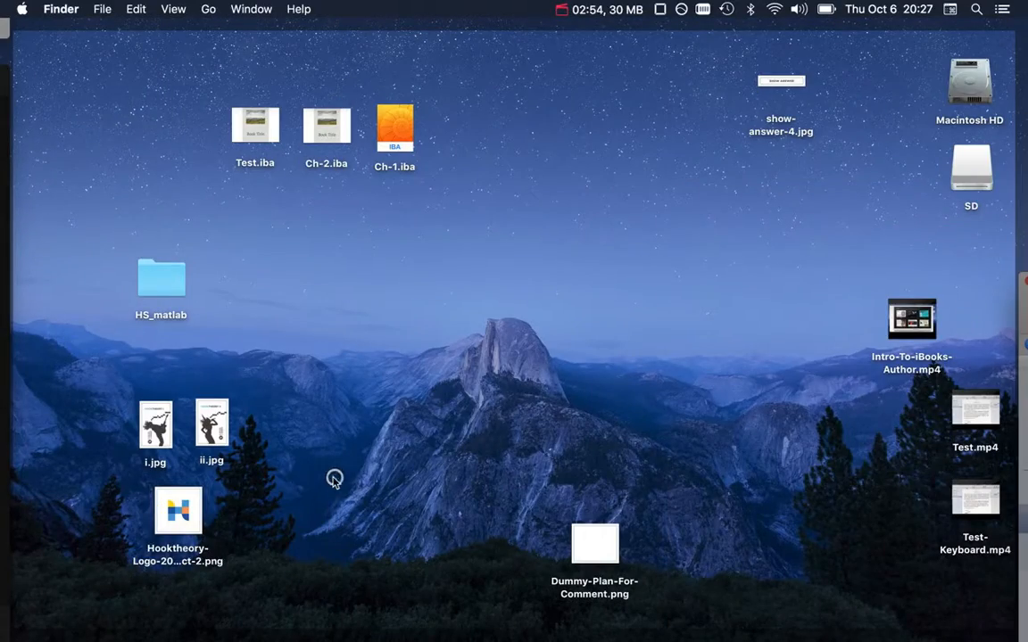
Step: Insert ii.jpg from the desktop at the third paragraph's start, shrink it, and move the paragraph's text onto its own line below
drag(207, 424, 374, 426)
key(F11)
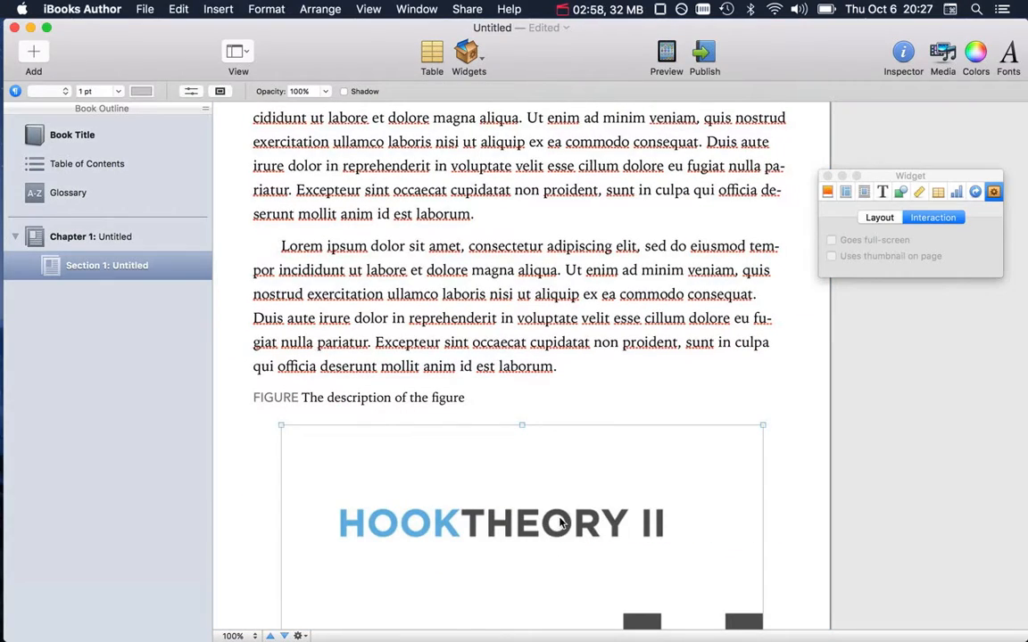
scroll(306, 457, down, 8)
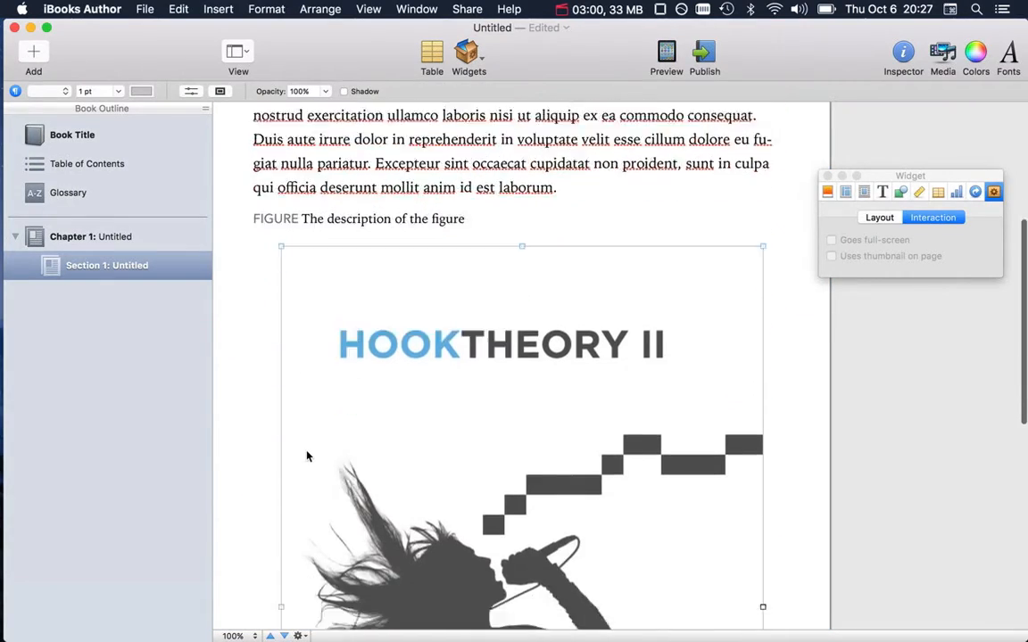
drag(762, 526, 466, 361)
click(468, 484)
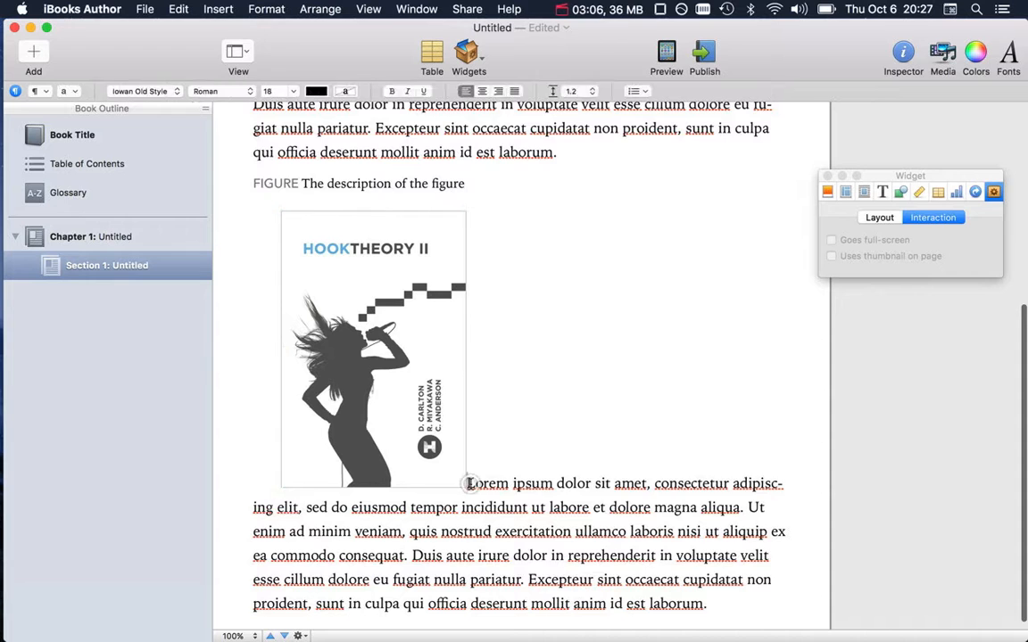
key(Return)
scroll(443, 355, up, 3)
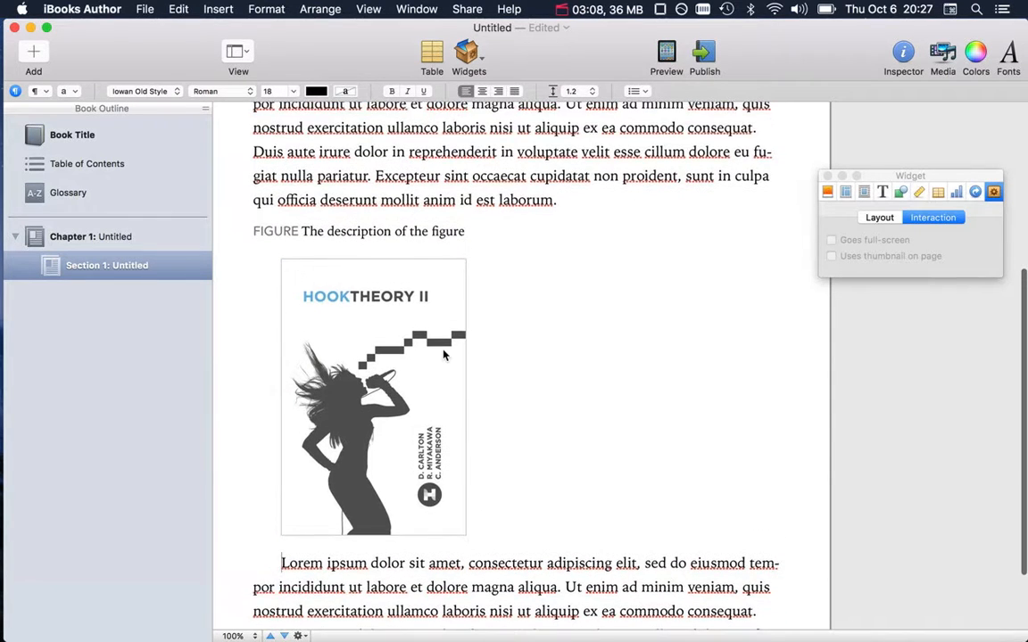
Step: Delete the Hooktheory II image below the figure title
click(377, 386)
scroll(378, 385, up, 5)
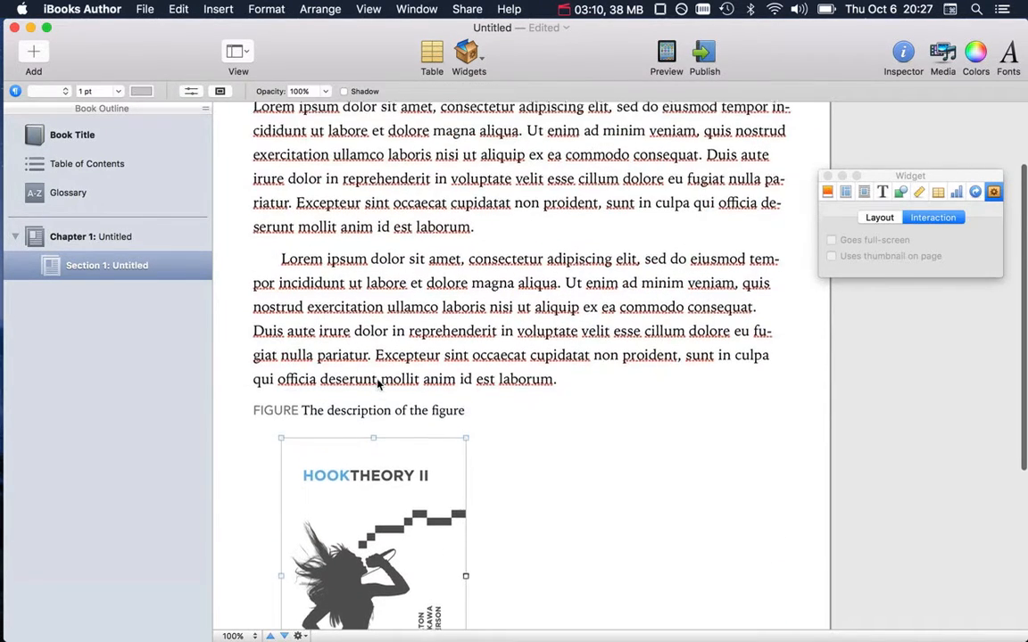
scroll(377, 384, down, 7)
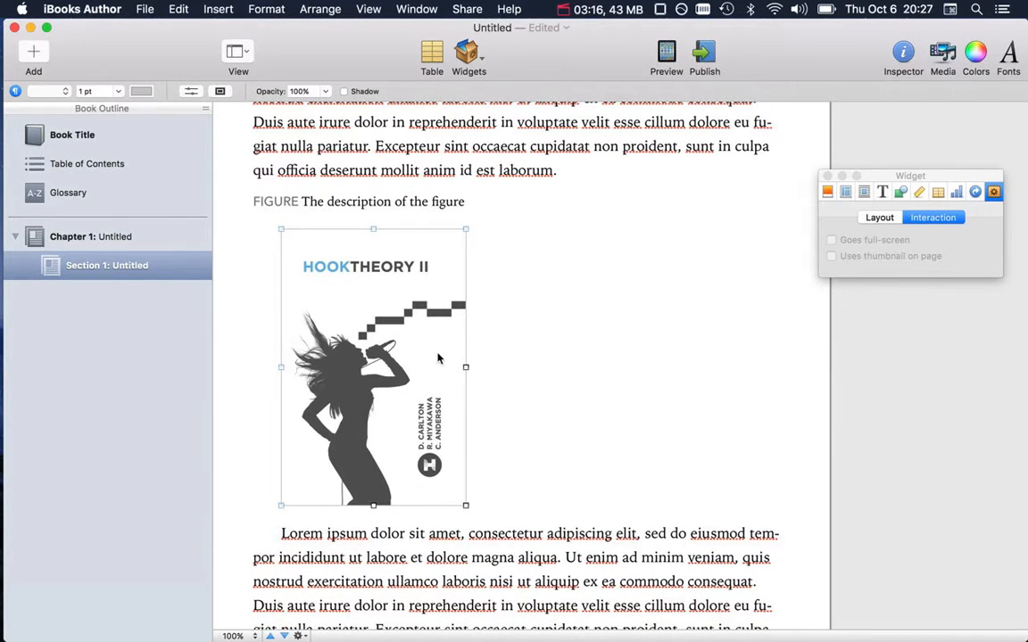
key(Delete)
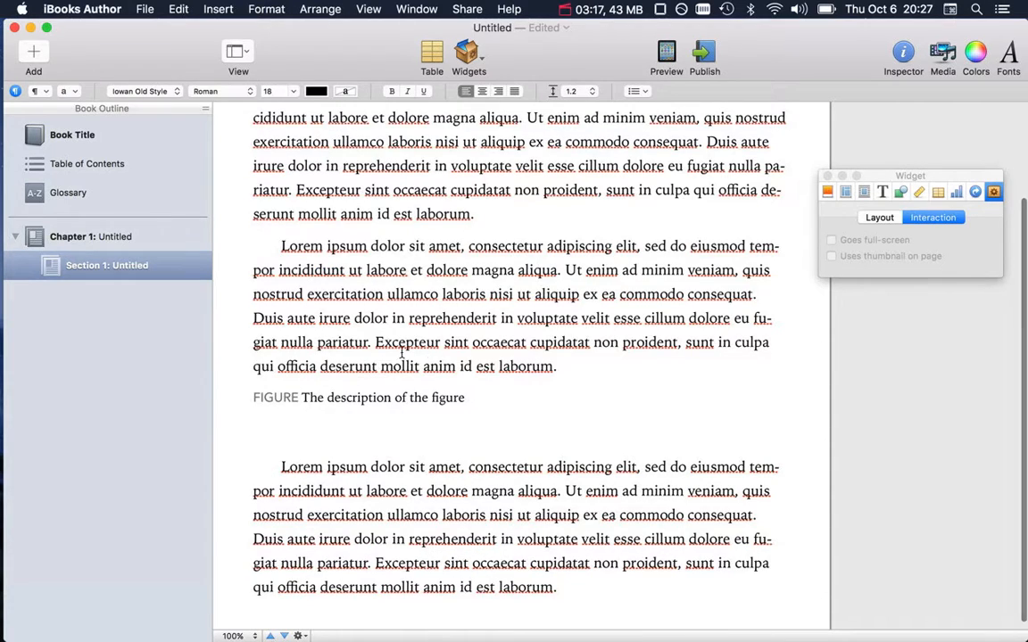
Step: Insert ii.jpg from the desktop on the empty line below the figure title and shrink it to a bit under half its width
click(272, 424)
key(F11)
key(F11)
drag(234, 431, 290, 424)
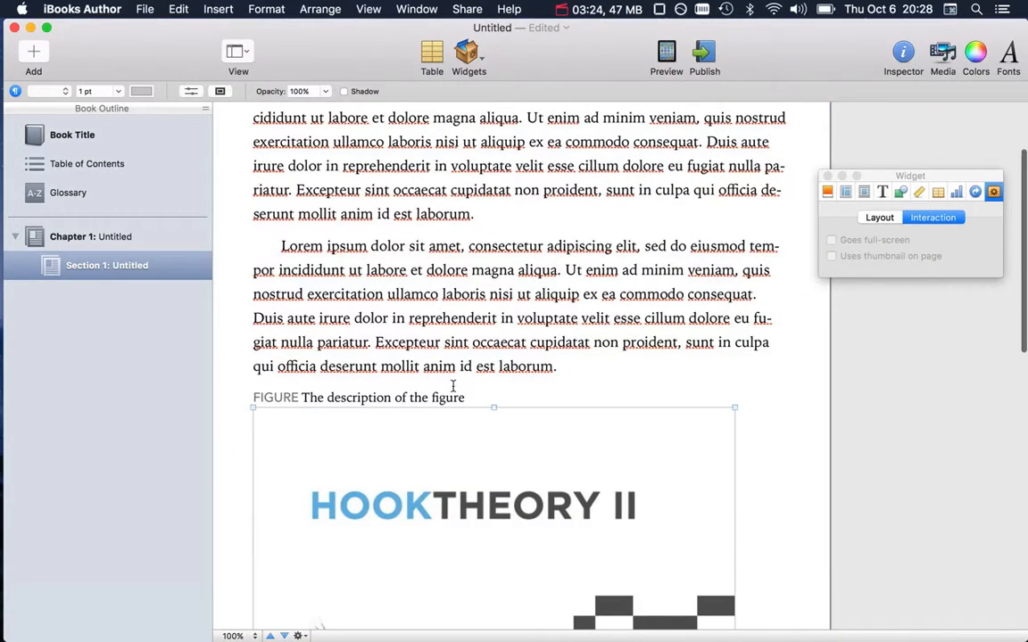
scroll(678, 431, down, 6)
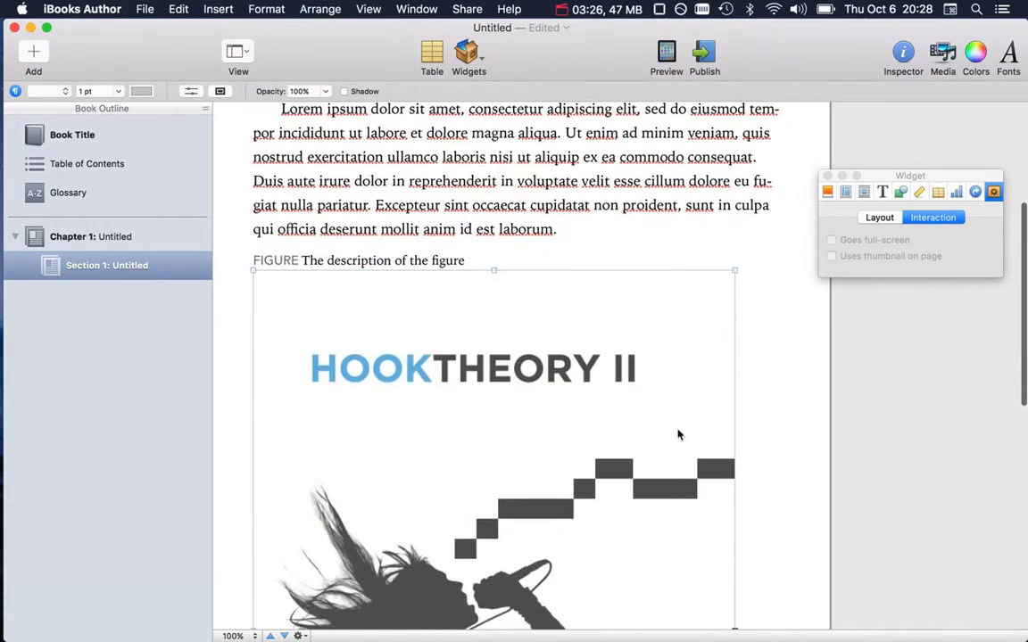
drag(735, 489, 505, 317)
drag(483, 301, 473, 299)
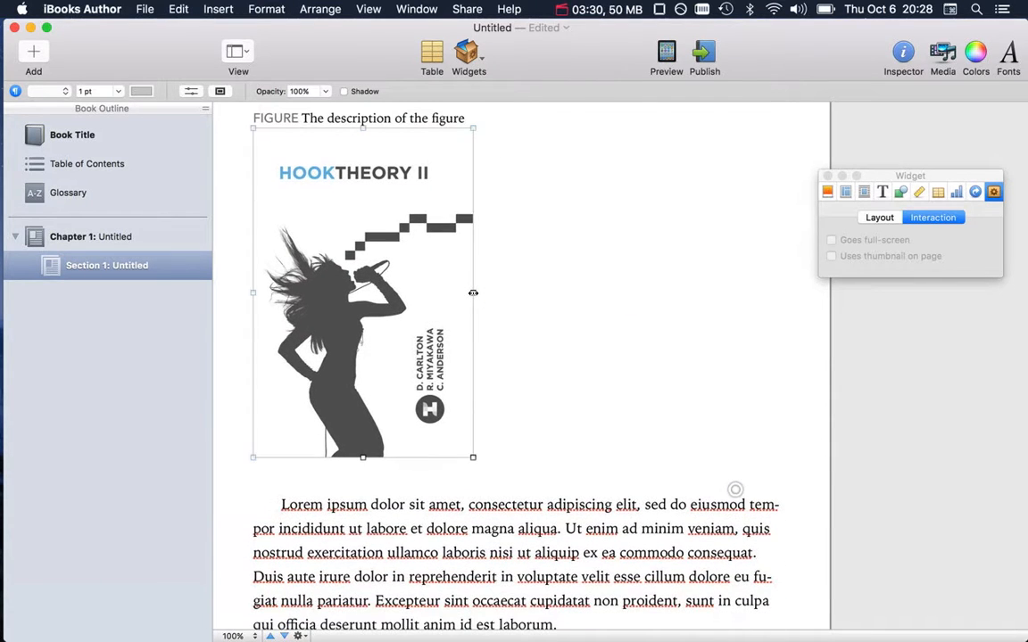
Step: Remove the empty line below the image and insert one between the figure title and the image
click(277, 497)
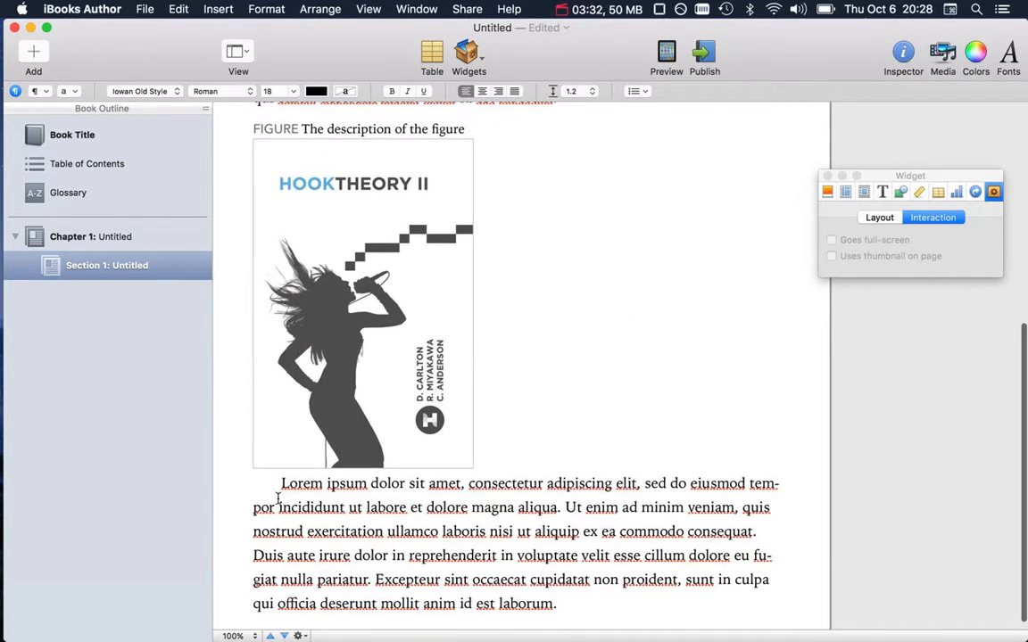
scroll(374, 484, up, 5)
scroll(375, 486, down, 3)
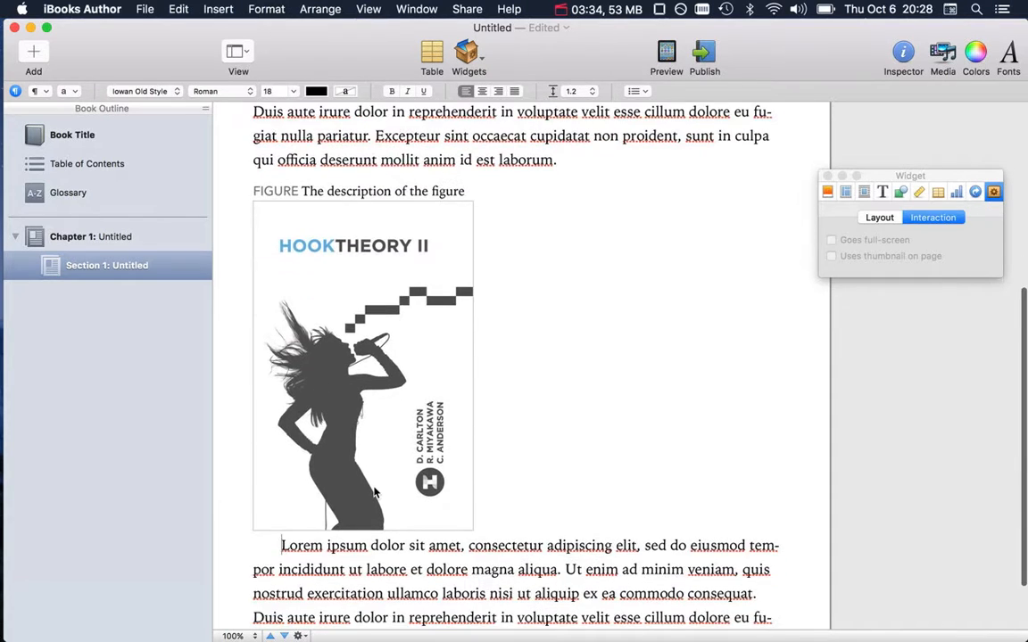
click(464, 191)
scroll(535, 204, down, 2)
key(Return)
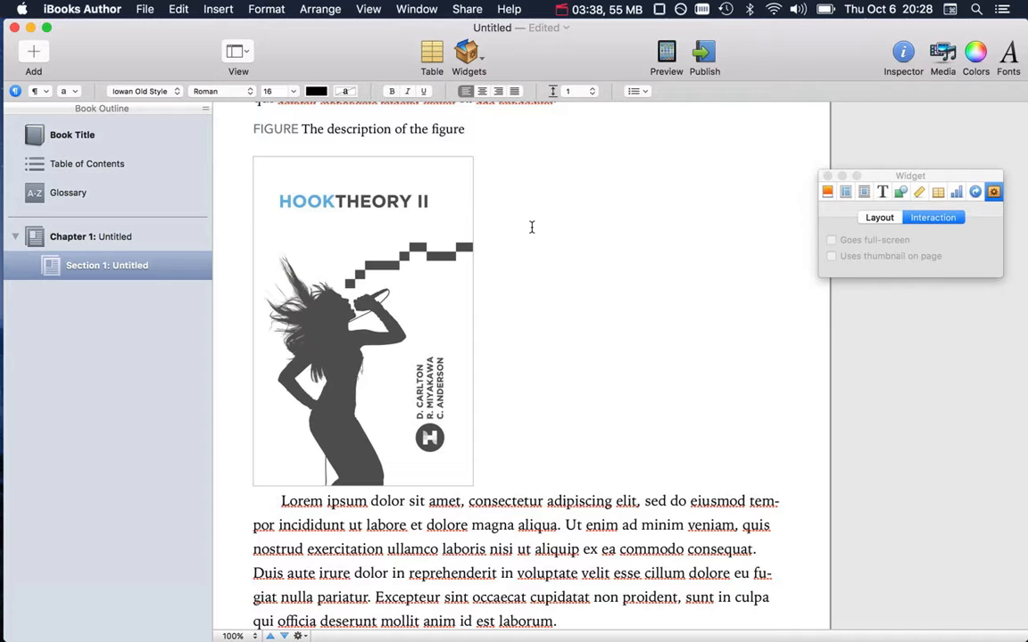
Step: Insert an empty line between the image and the body paragraph that follows it
scroll(490, 241, up, 4)
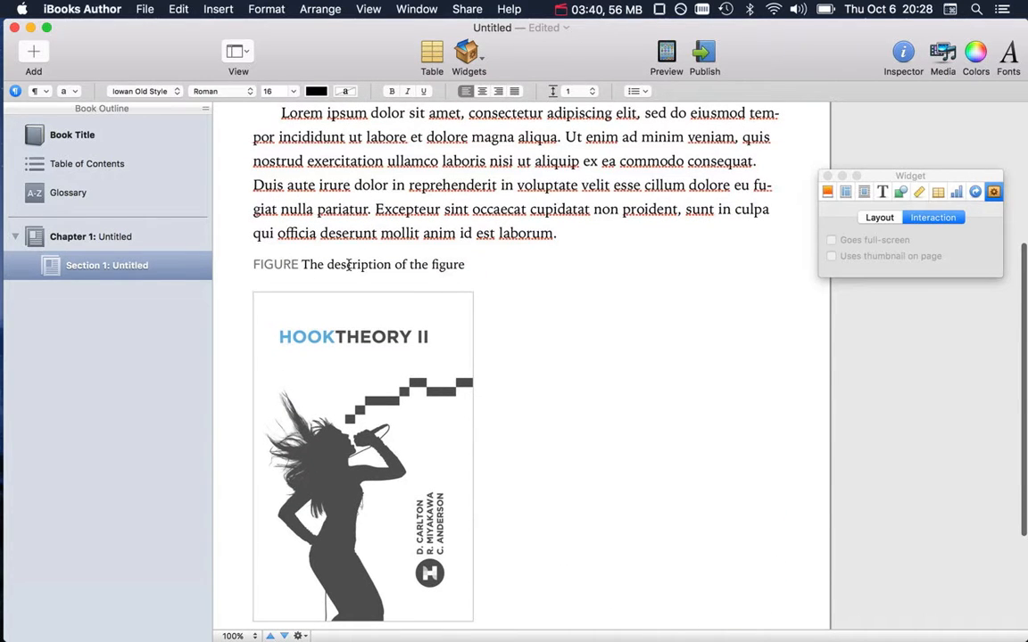
scroll(349, 319, down, 5)
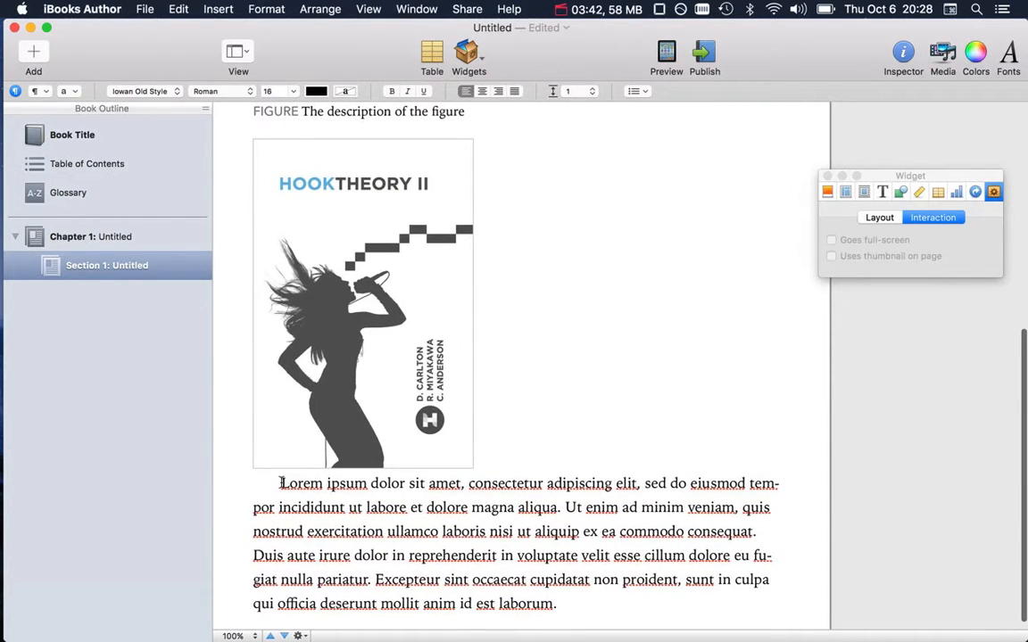
click(281, 483)
key(Return)
scroll(383, 461, up, 3)
scroll(384, 461, up, 5)
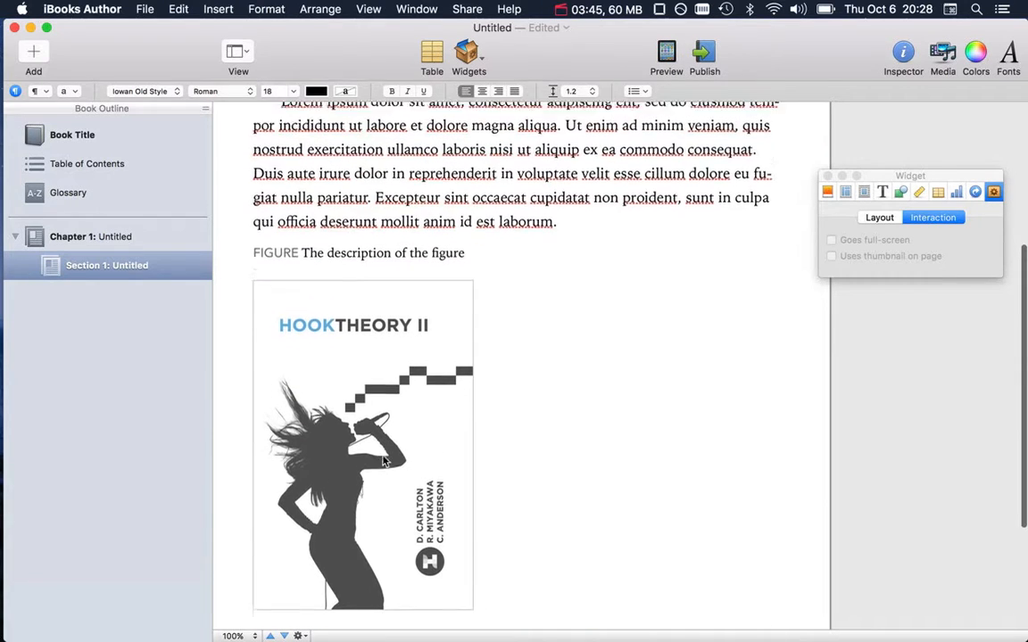
scroll(384, 461, down, 9)
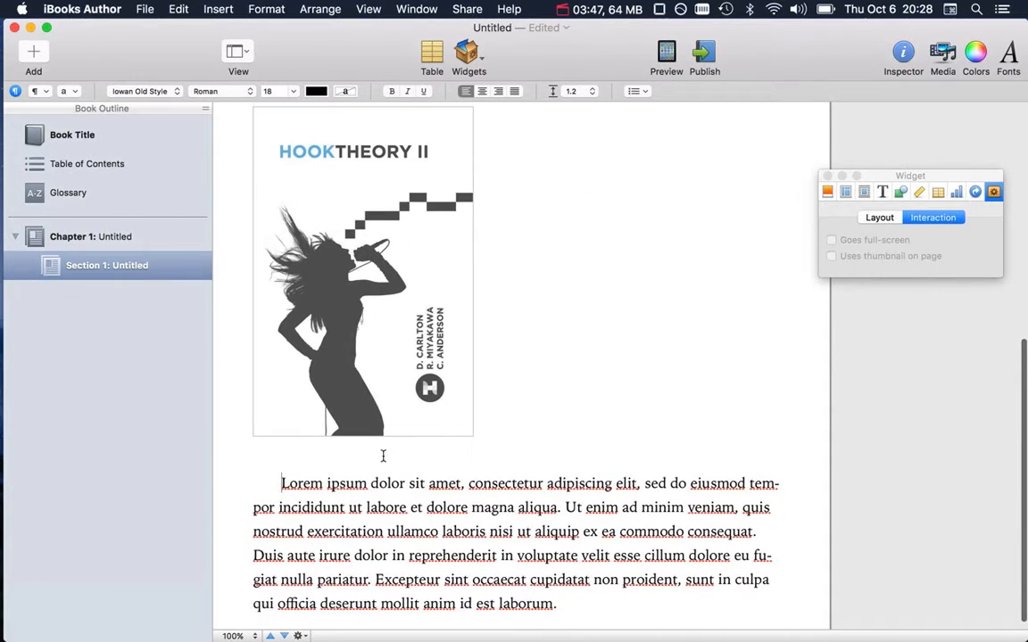
Step: Copy the body paragraph below the image and paste it twice as two further paragraphs at the section's end
drag(558, 604, 280, 482)
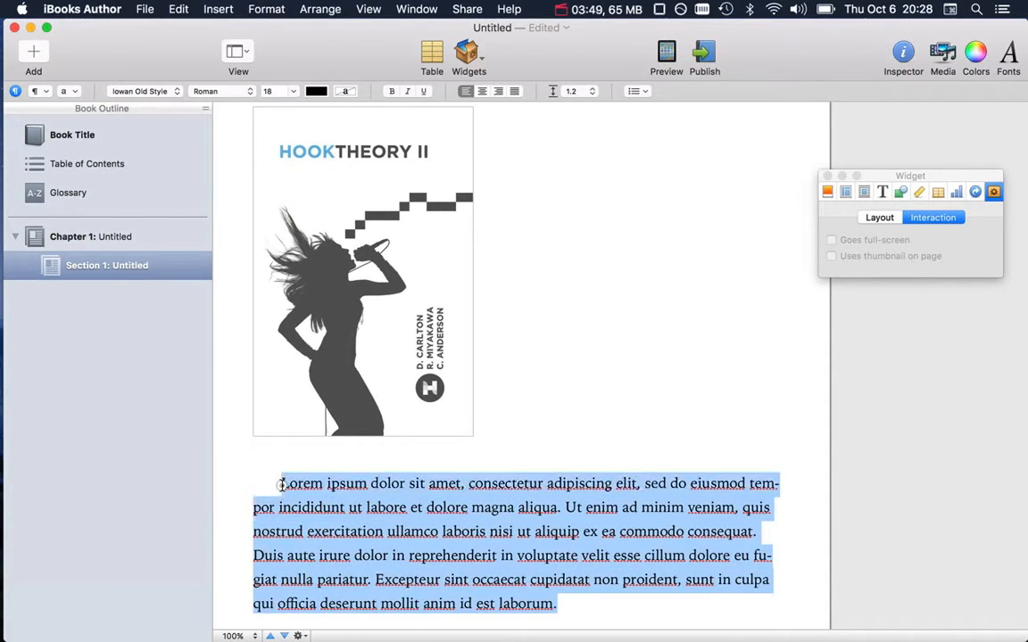
key(super+c)
click(565, 604)
key(Return)
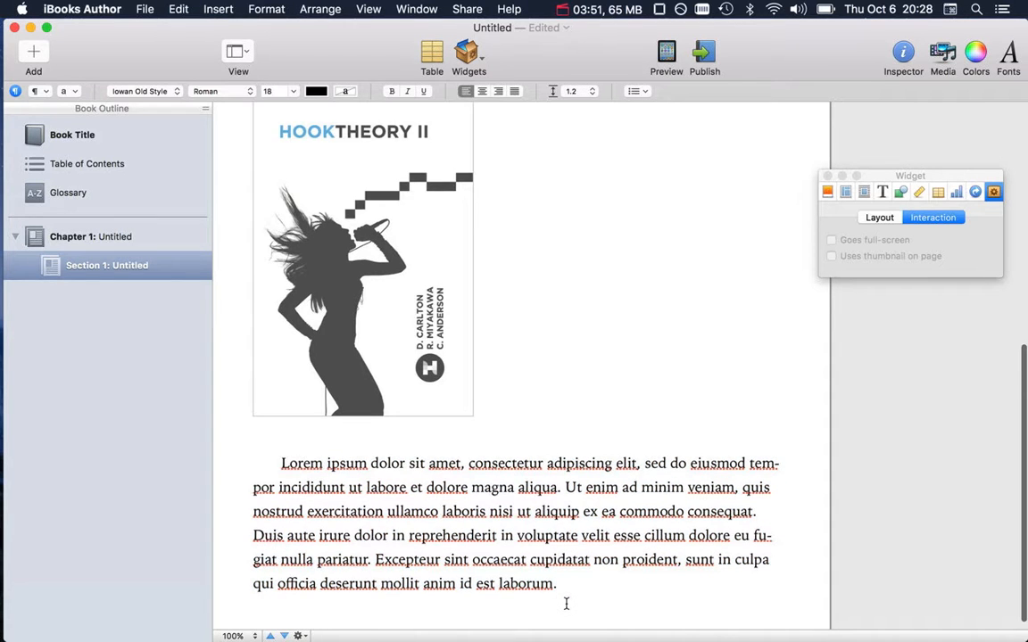
key(super+v)
key(Return)
key(super+v)
Step: Insert a Media widget at the end of the first body paragraph below the image
click(574, 303)
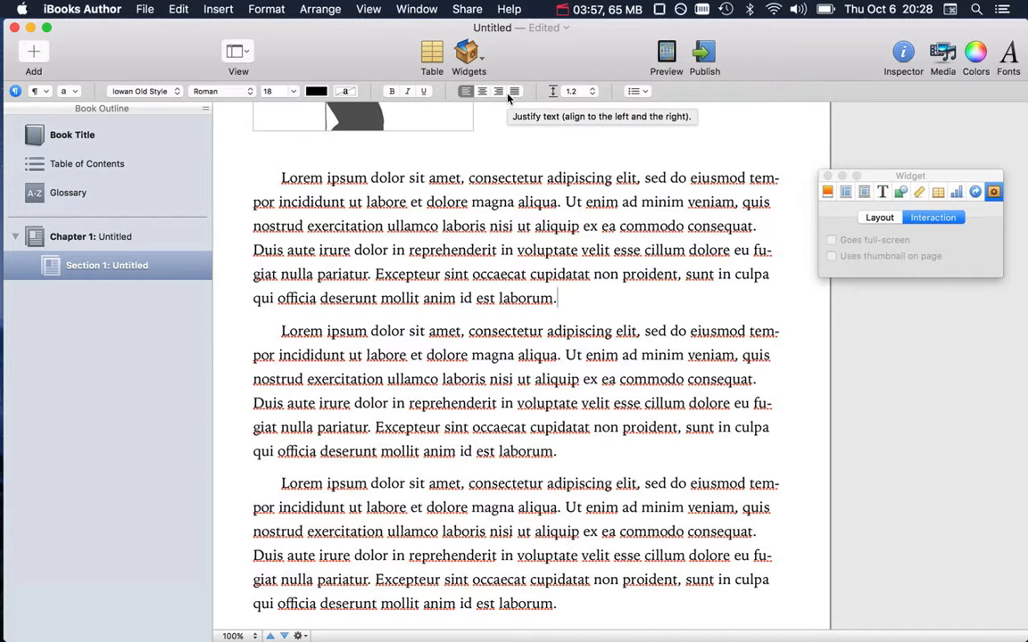
click(469, 53)
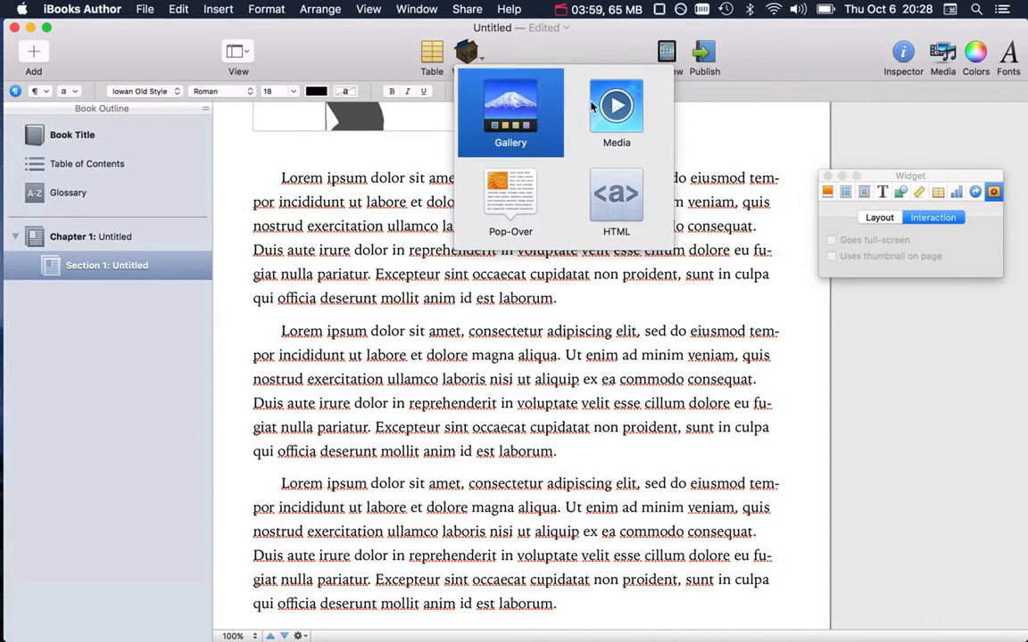
click(625, 112)
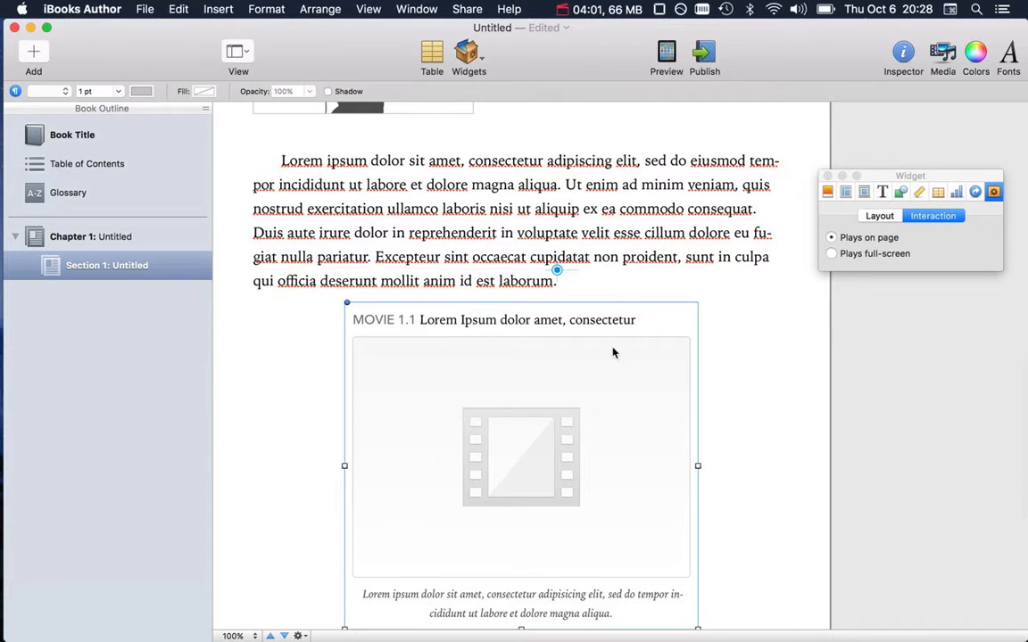
scroll(613, 383, down, 3)
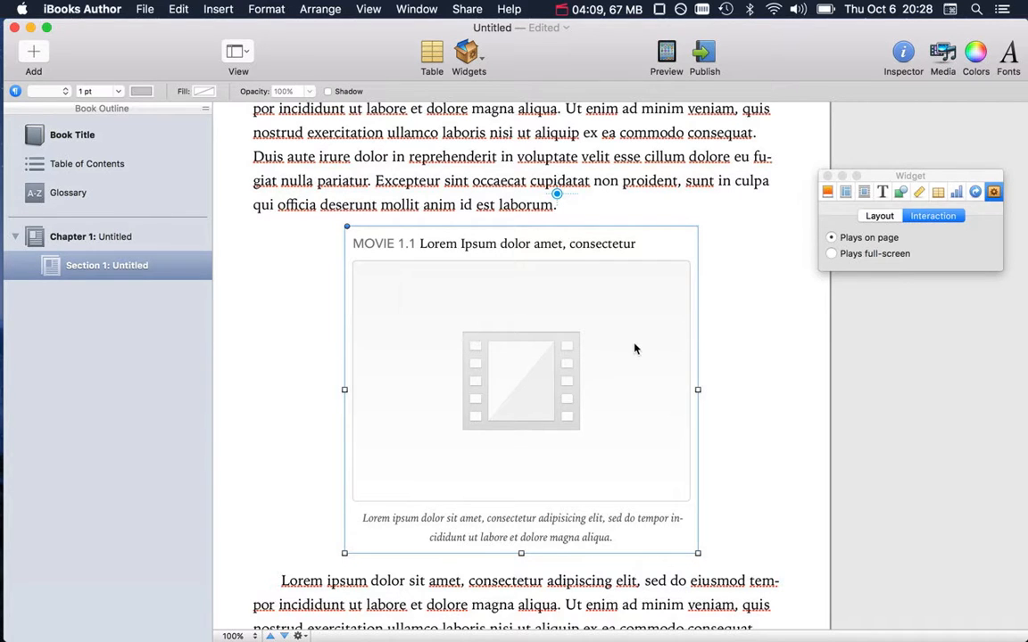
Step: Switch to Finder and open the mp4 folder inside Hooktheory's Book-II, App-Assets, video folder in a new window
scroll(635, 357, down, 2)
key(super+Tab)
key(super+shift+Tab)
key(super+shift+Tab)
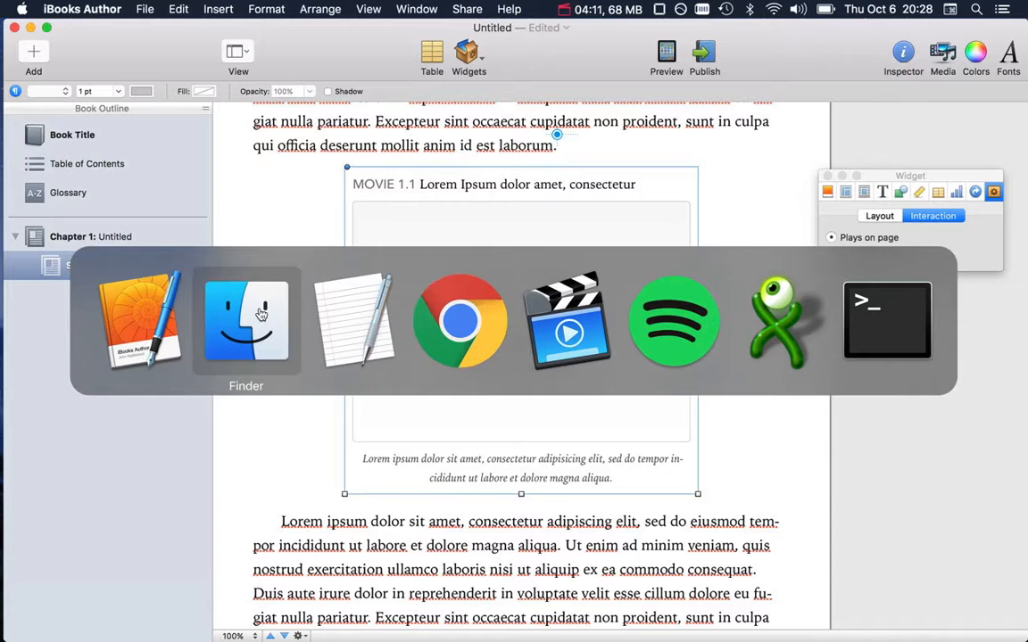
key(super+n)
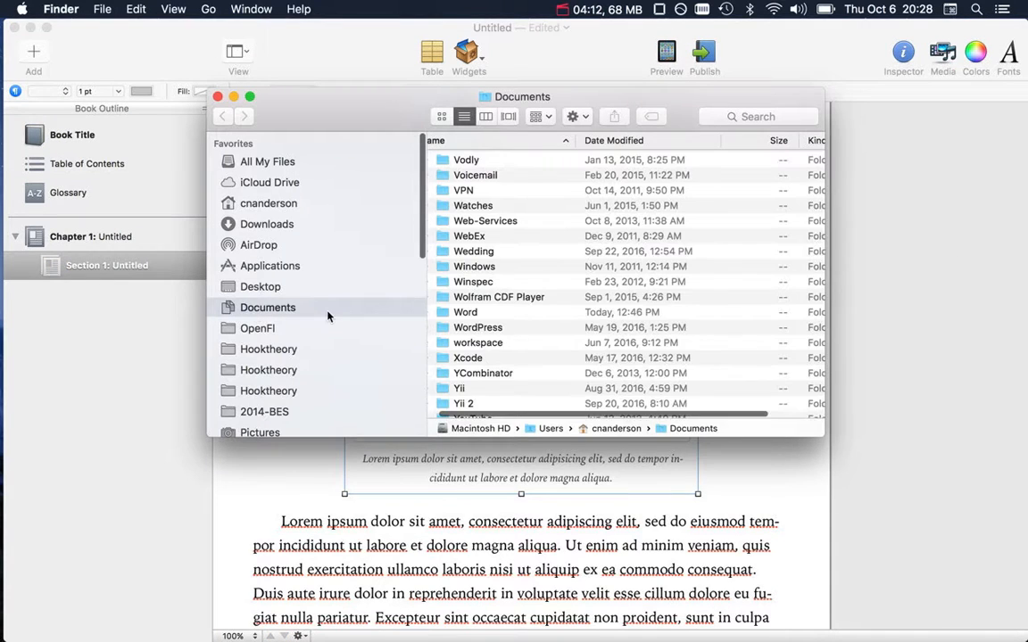
click(279, 352)
double_click(478, 297)
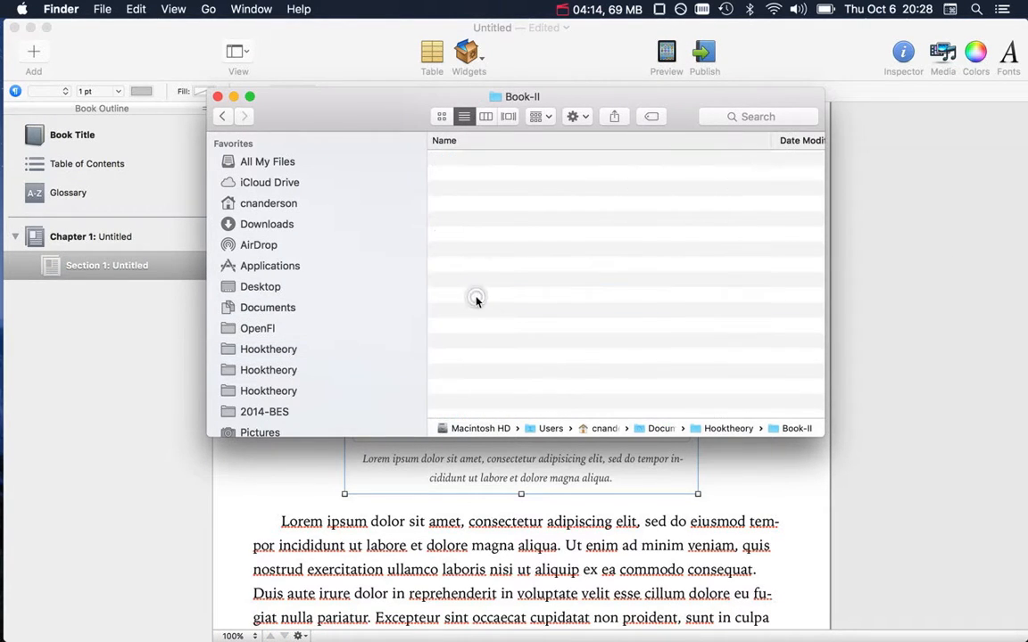
double_click(473, 205)
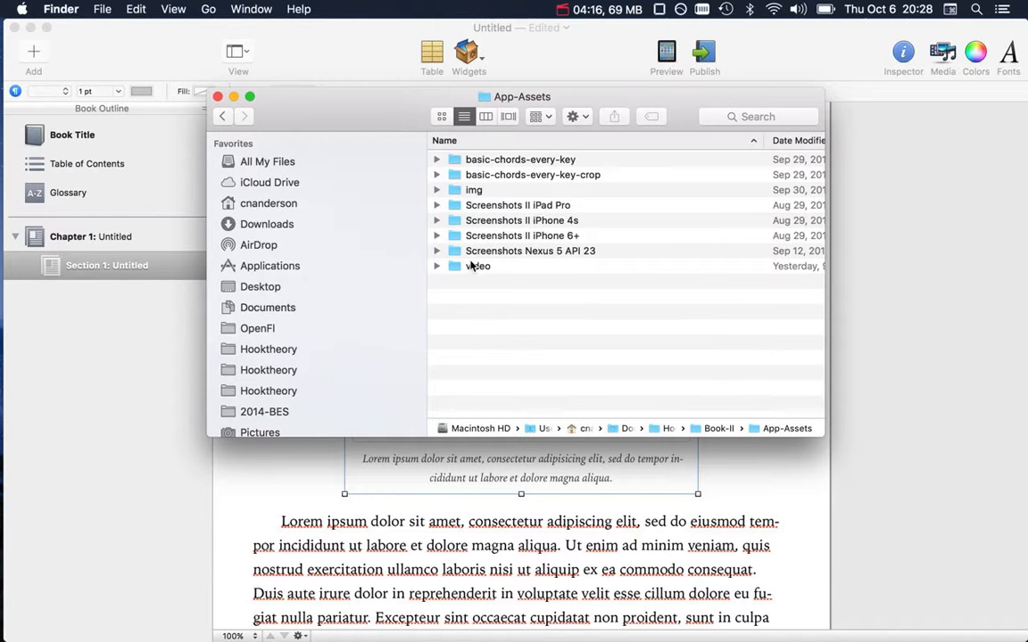
double_click(473, 265)
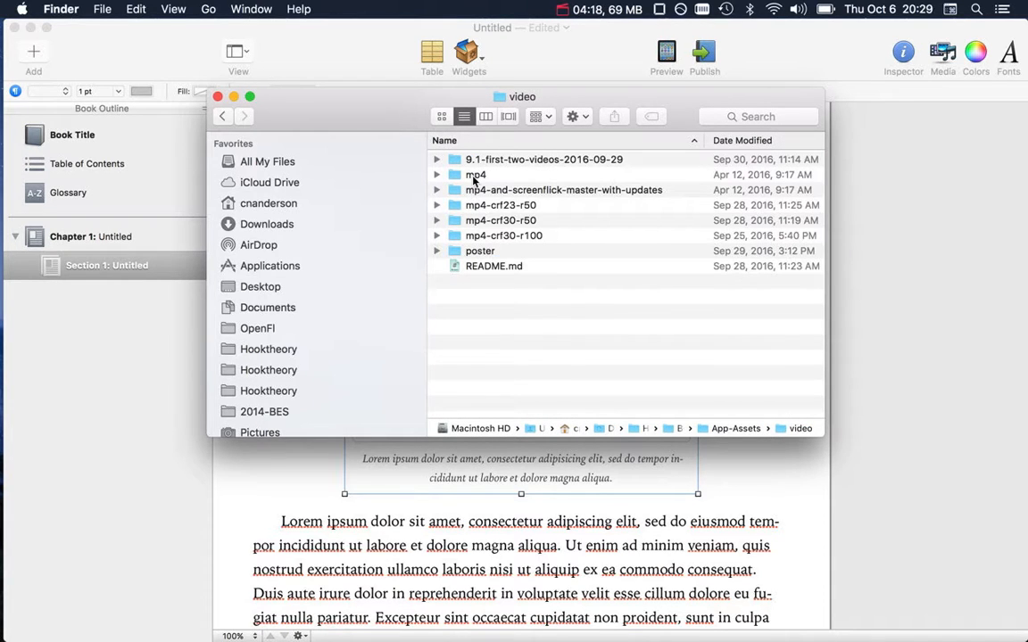
double_click(474, 176)
scroll(474, 180, up, 5)
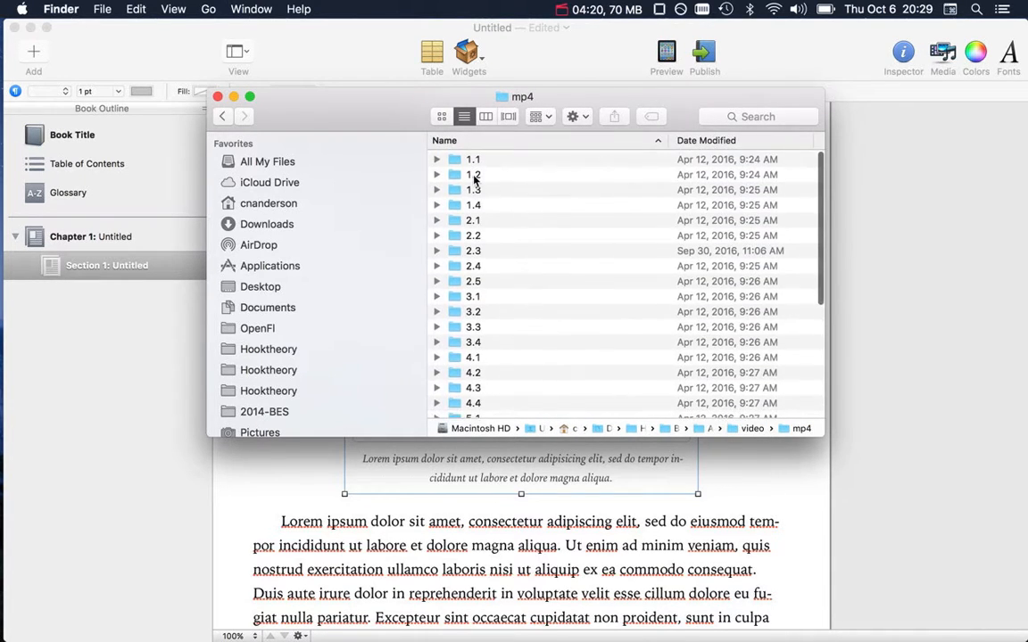
Step: Place the video from the 1.3 folder in the section's Media widget and return to iBooks Author
double_click(482, 192)
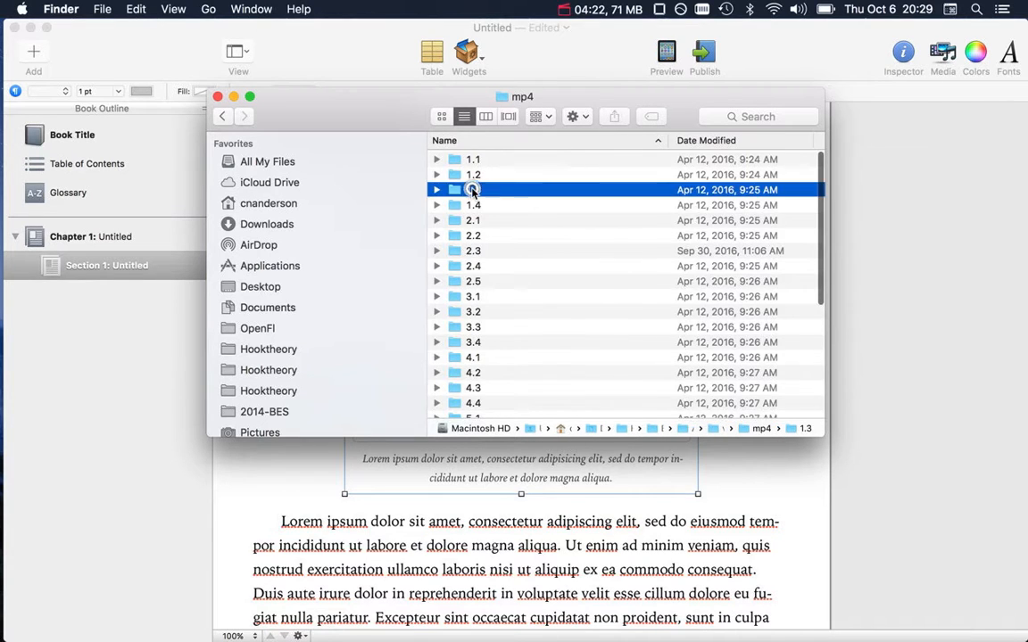
drag(478, 180, 525, 362)
key(super+Tab)
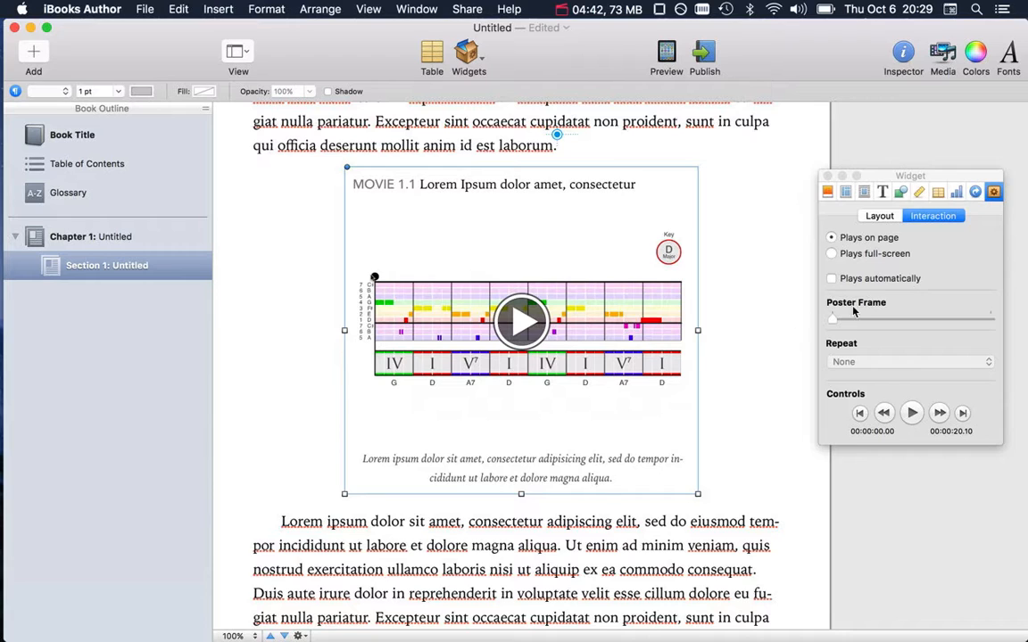
Step: Set the movie widget's layout margin to 0 pt
click(880, 216)
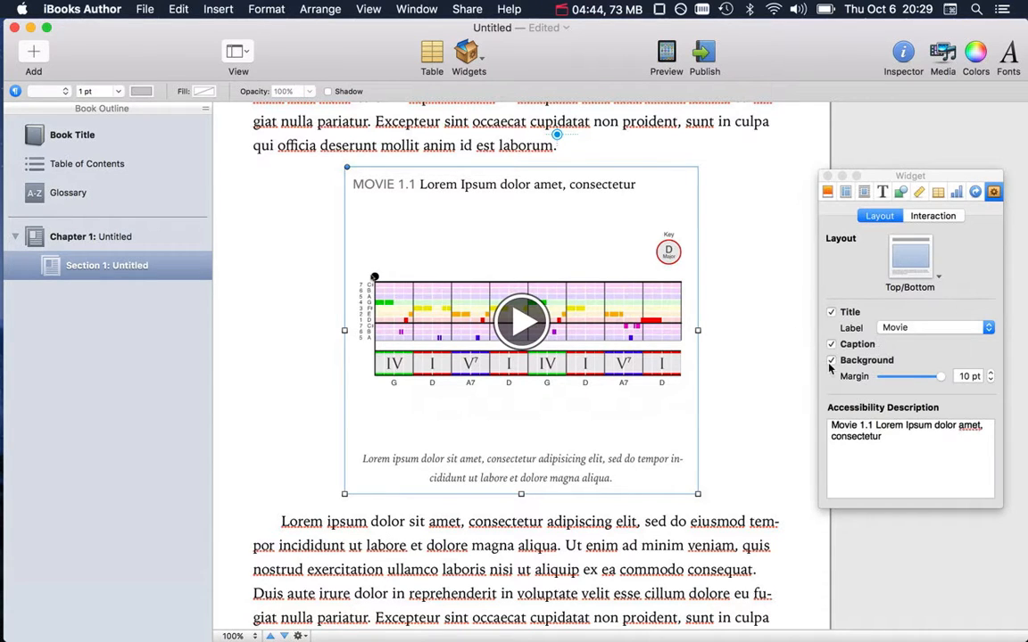
click(830, 361)
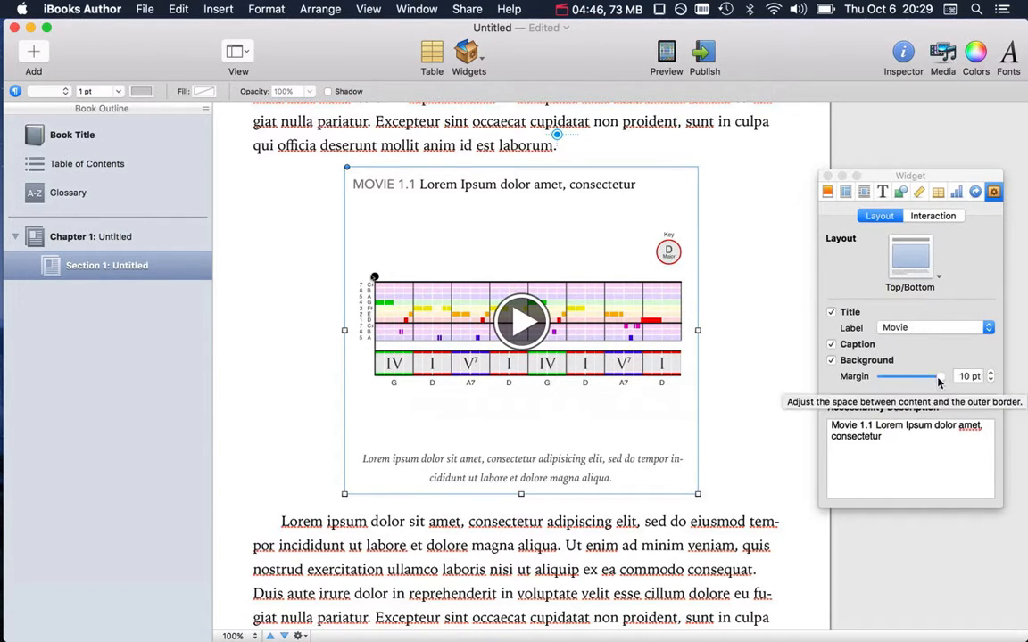
drag(940, 376, 837, 379)
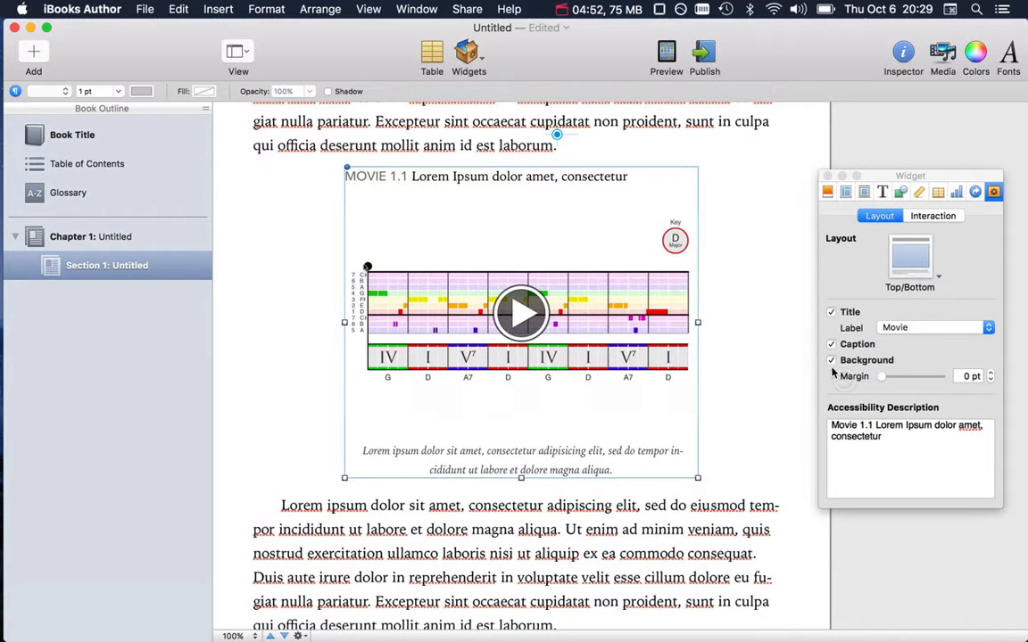
Step: Turn off the movie widget's background and caption, and shorten the widget slightly from its lower edge
click(831, 361)
click(831, 345)
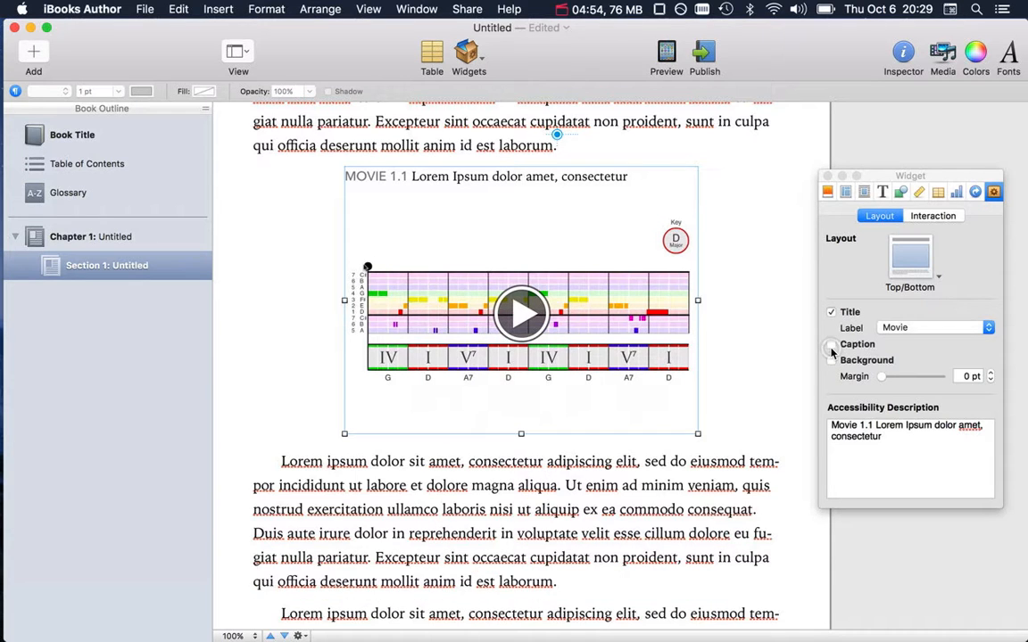
drag(522, 434, 508, 410)
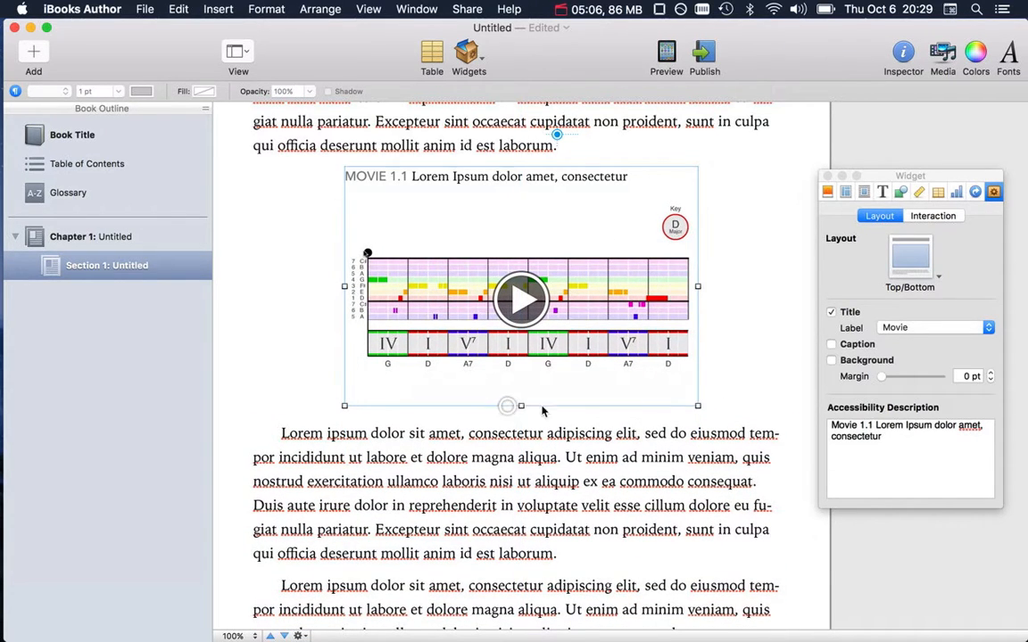
Step: Select the movie widget's placeholder title text and try the Image and Interactive labels on it
triple_click(491, 178)
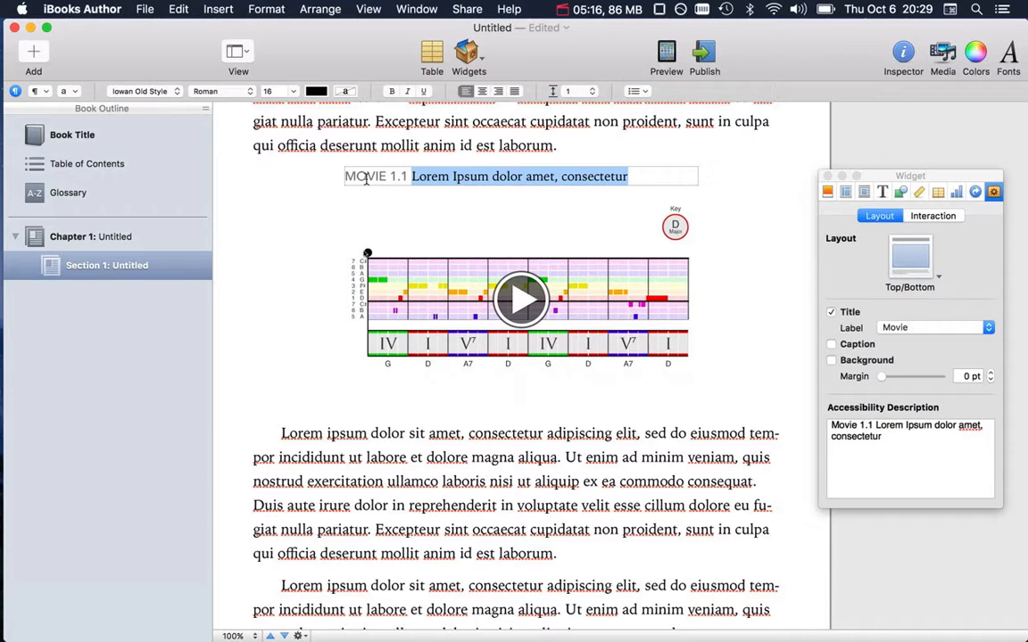
click(908, 328)
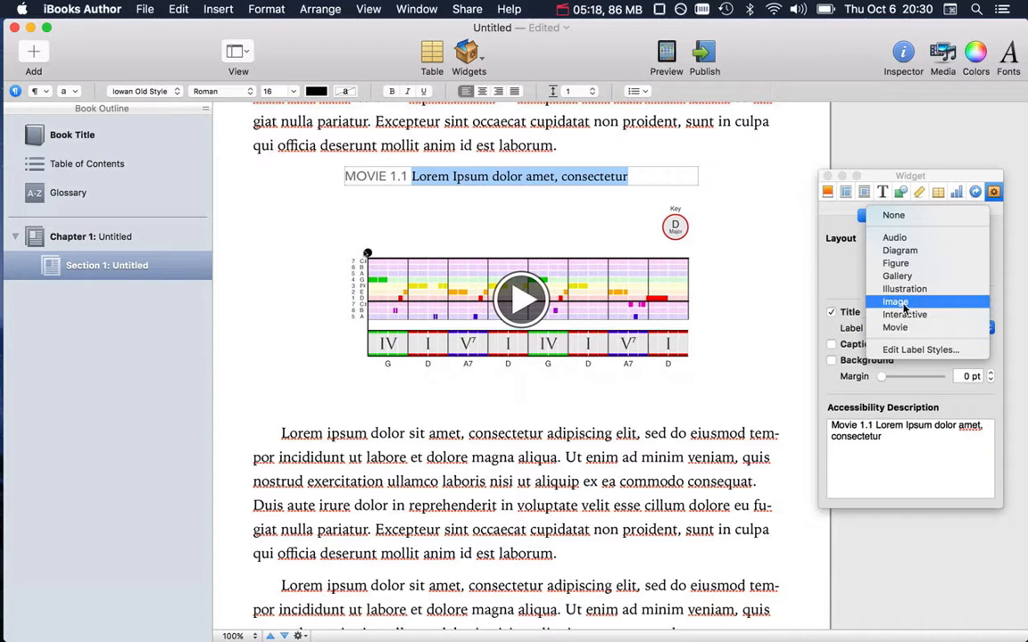
click(905, 304)
click(910, 329)
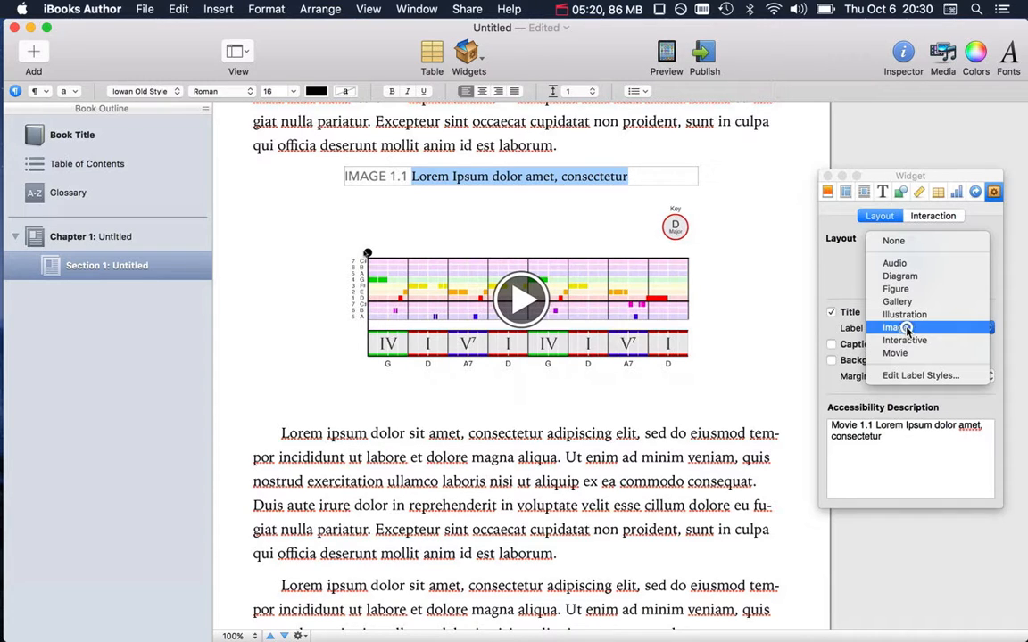
click(907, 341)
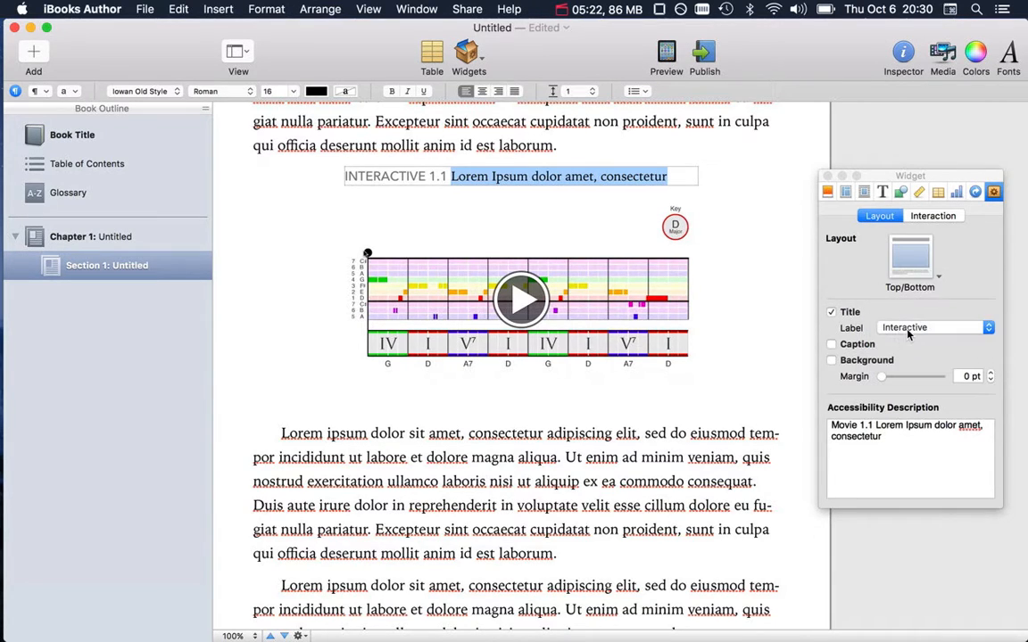
Step: Create a new label style named TheoryTab and apply it as the movie widget's title label
click(909, 328)
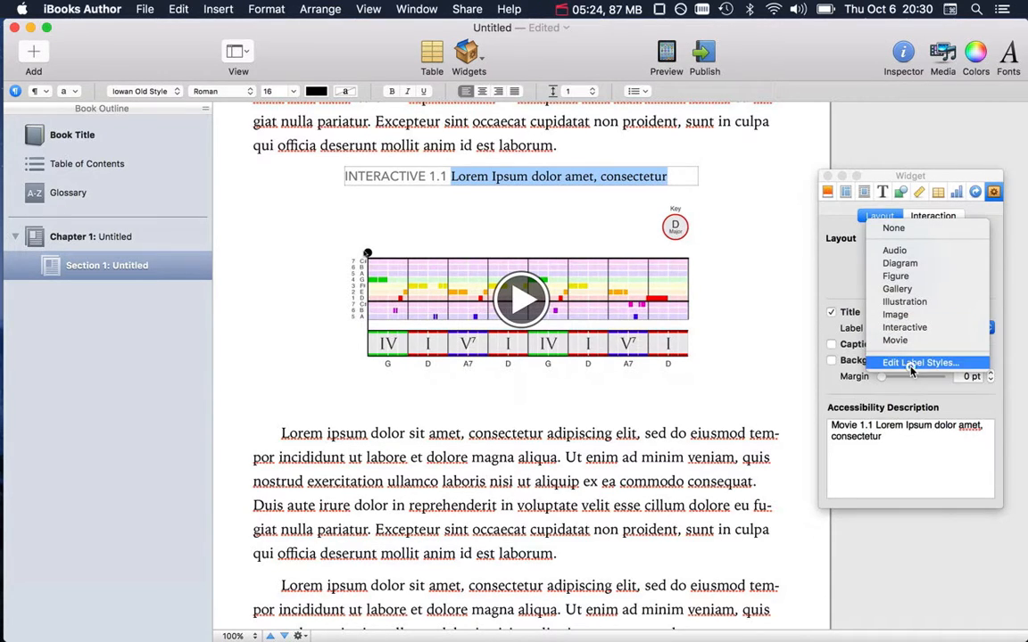
click(910, 364)
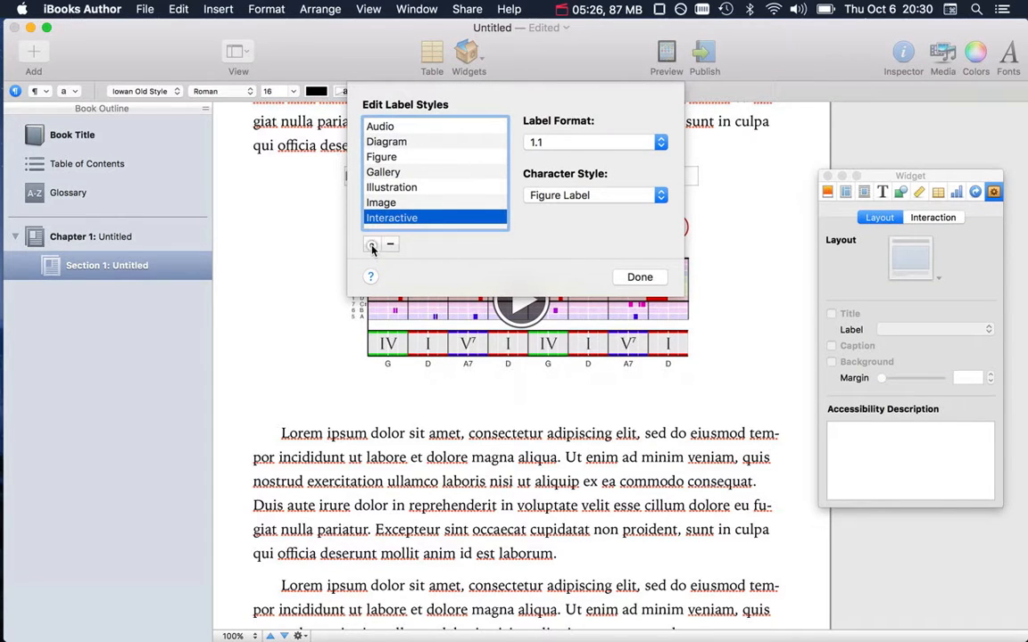
click(372, 245)
text(TheoryTab)
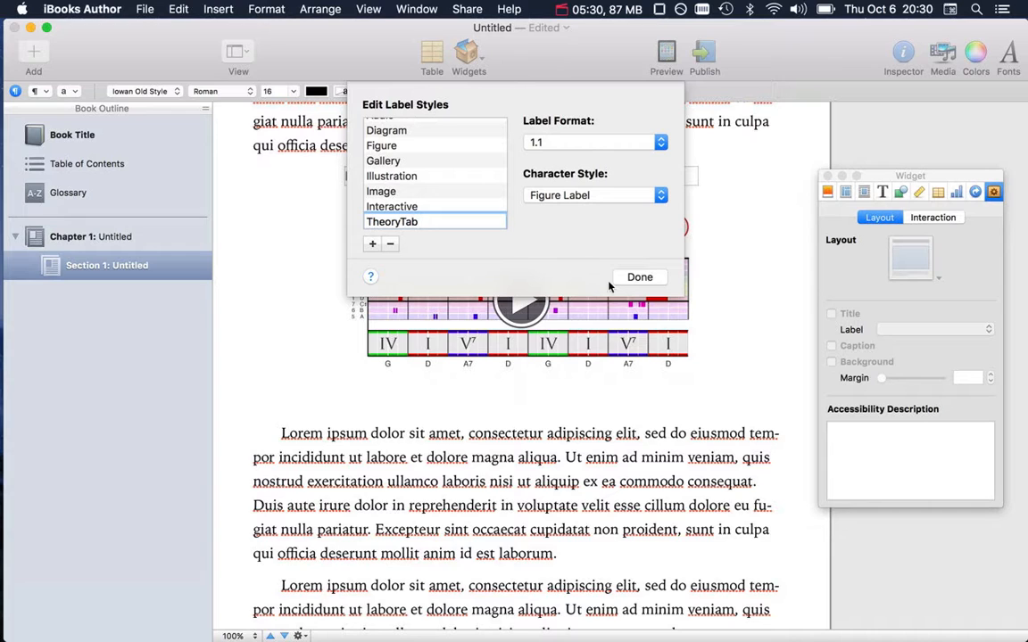
click(639, 278)
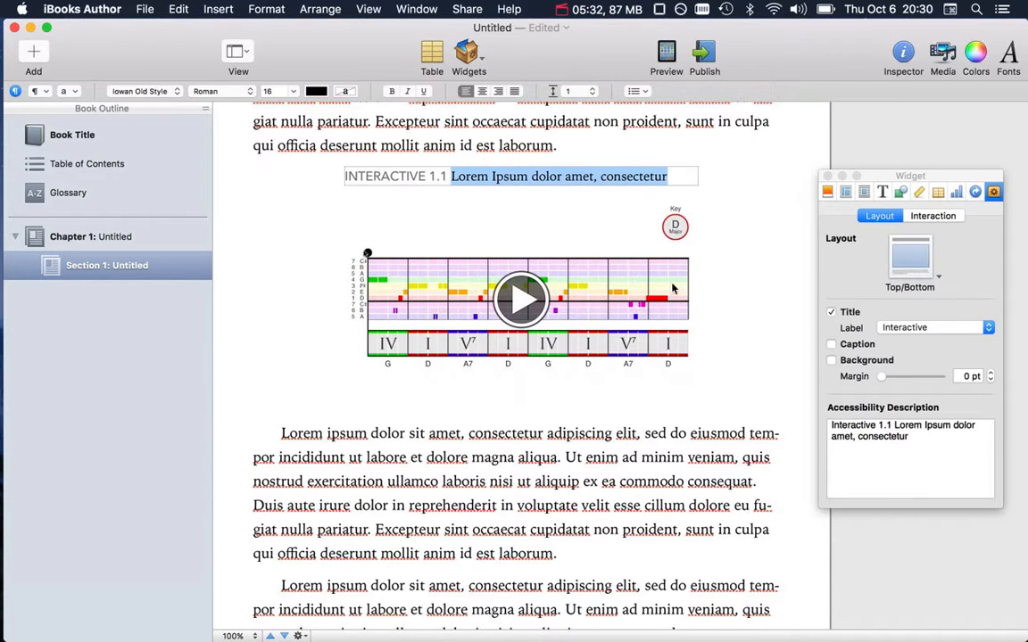
click(910, 329)
click(903, 354)
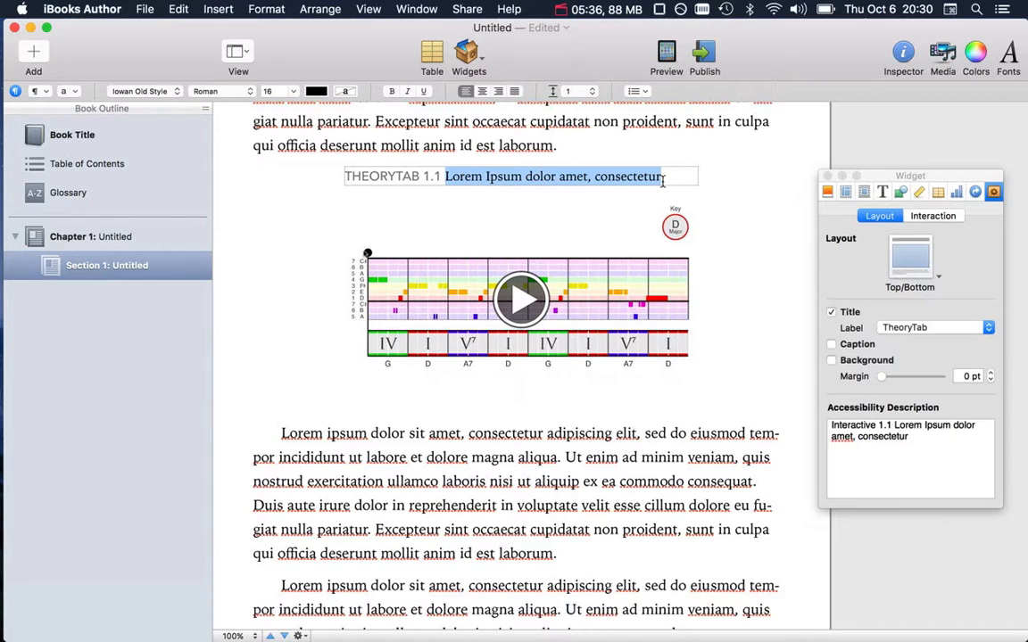
Step: Replace the movie widget's placeholder title with "The title of the video"
text(The tit)
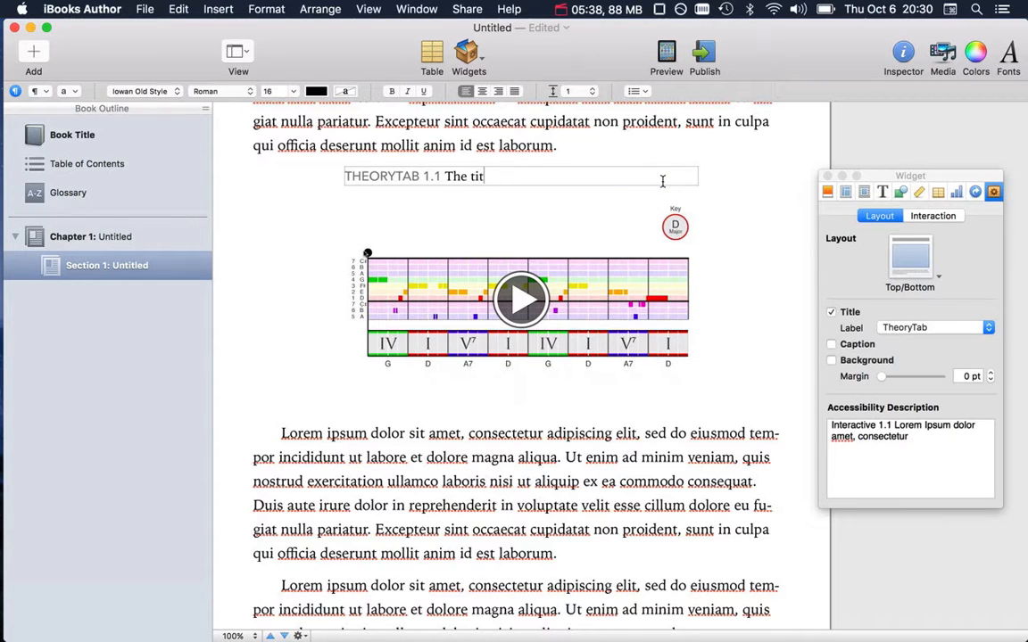
text(le of the vidd)
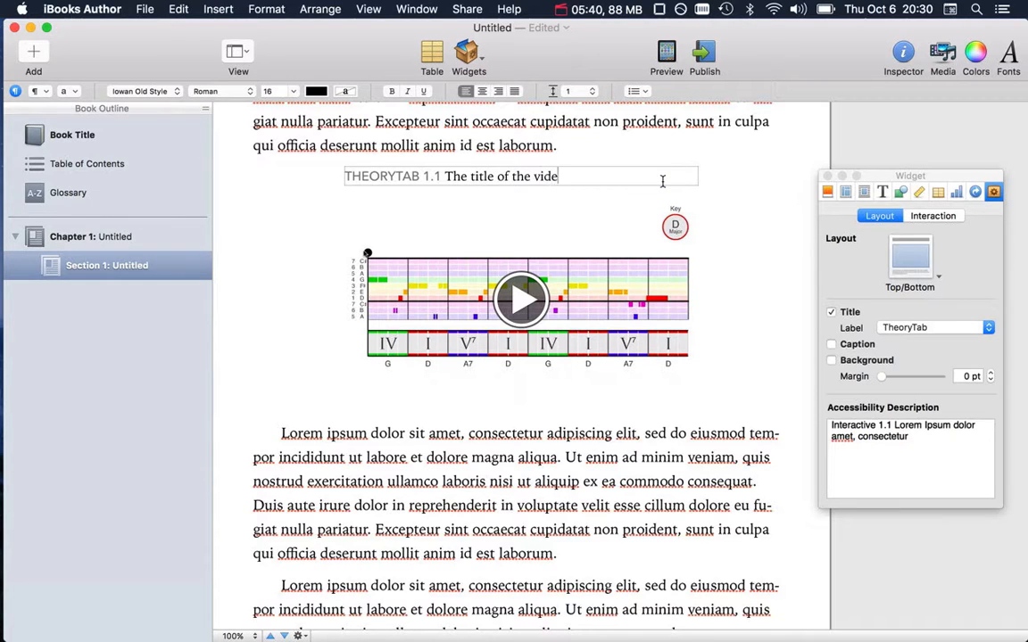
key(BackSpace)
text(eo)
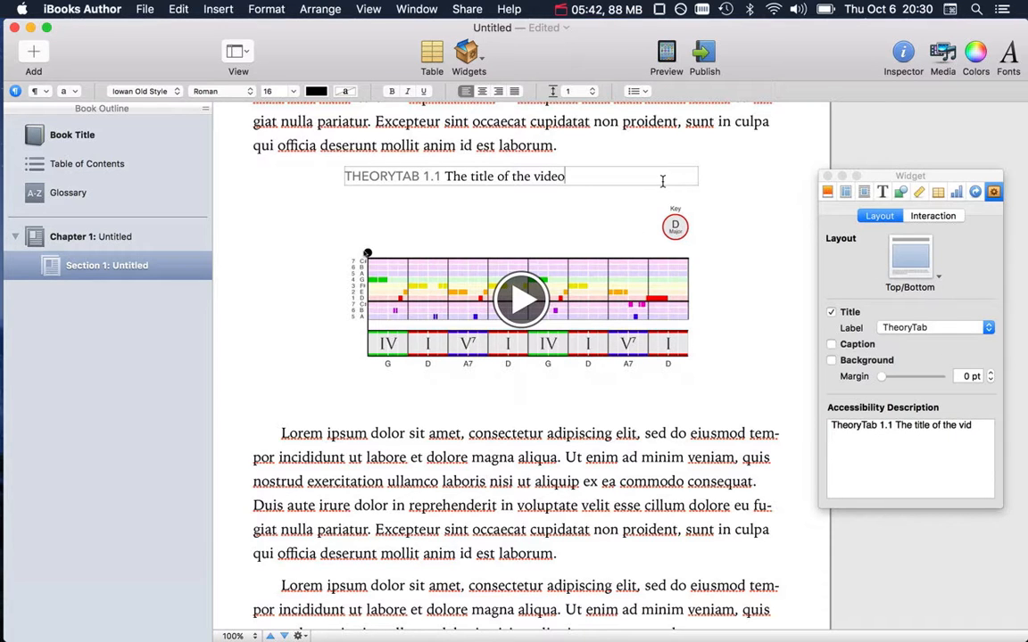
Step: Insert an empty line after the first body paragraph below the video and give it the Figure Title paragraph style
scroll(557, 393, down, 3)
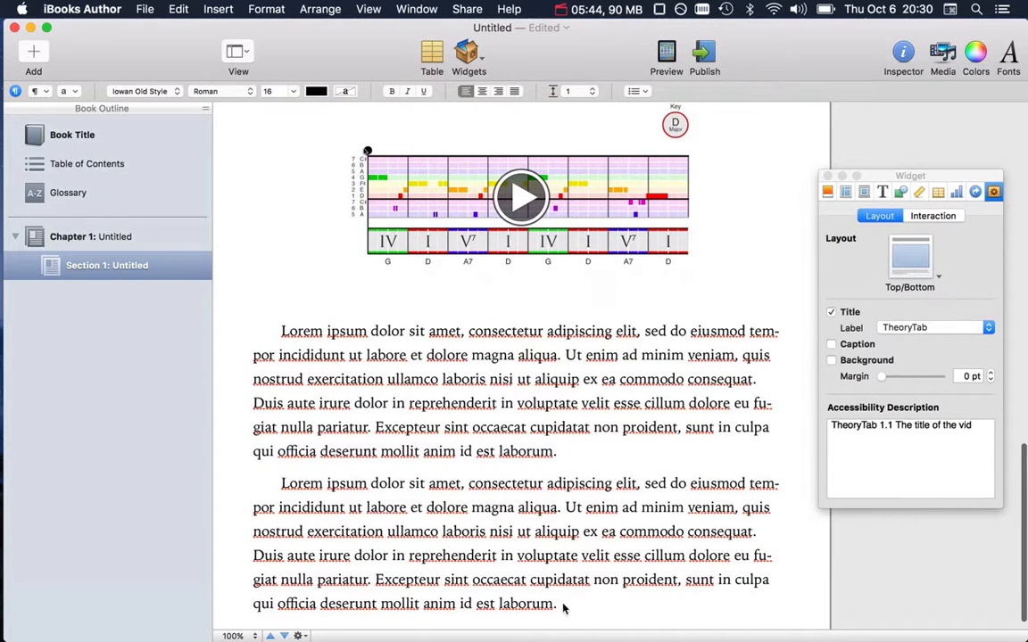
scroll(551, 460, up, 10)
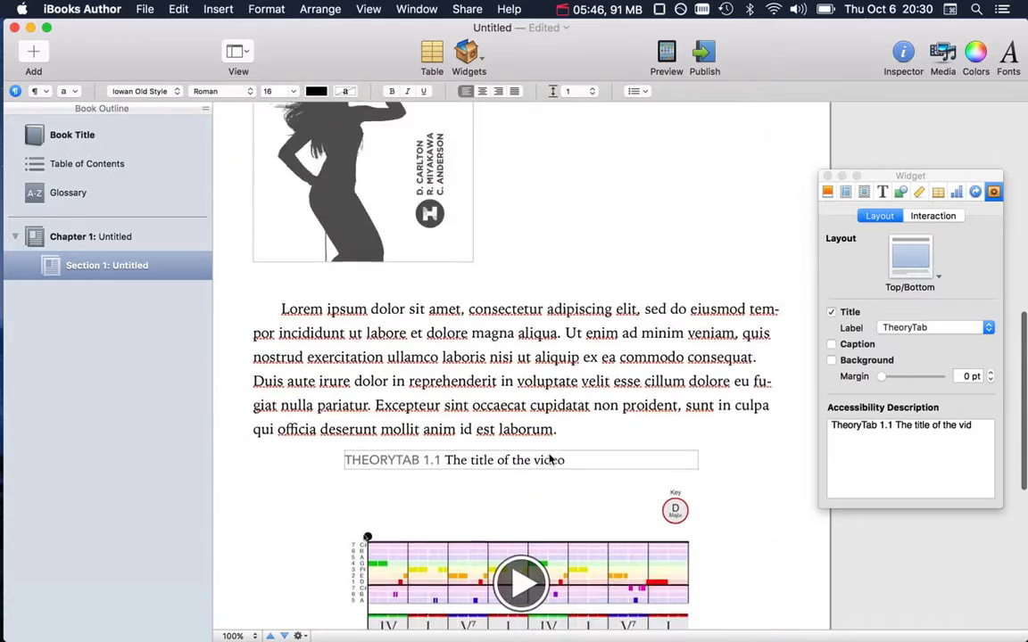
scroll(549, 457, up, 5)
scroll(546, 470, down, 10)
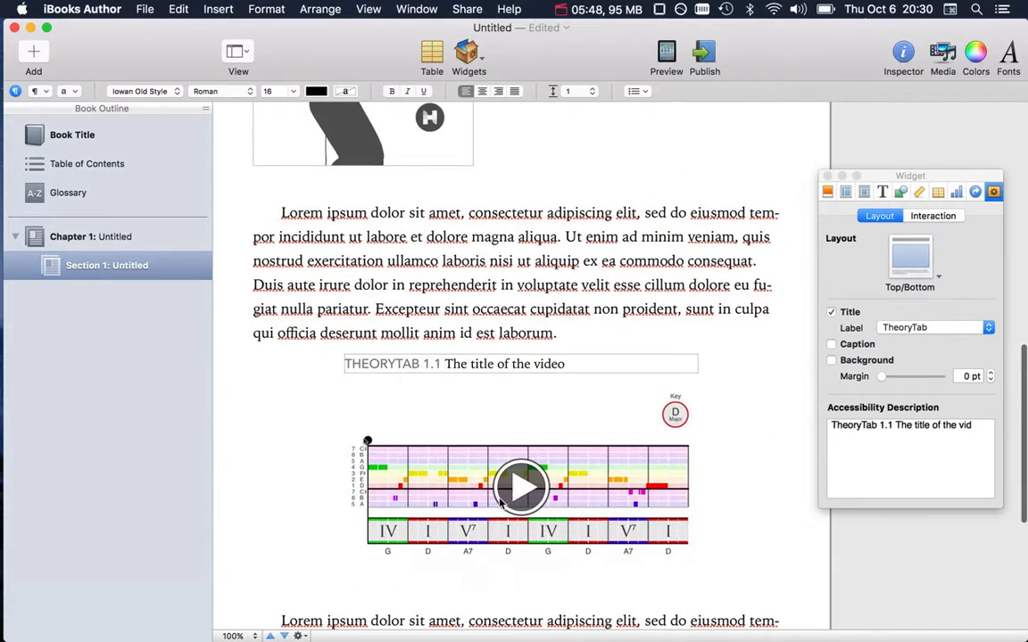
scroll(501, 505, down, 8)
click(560, 455)
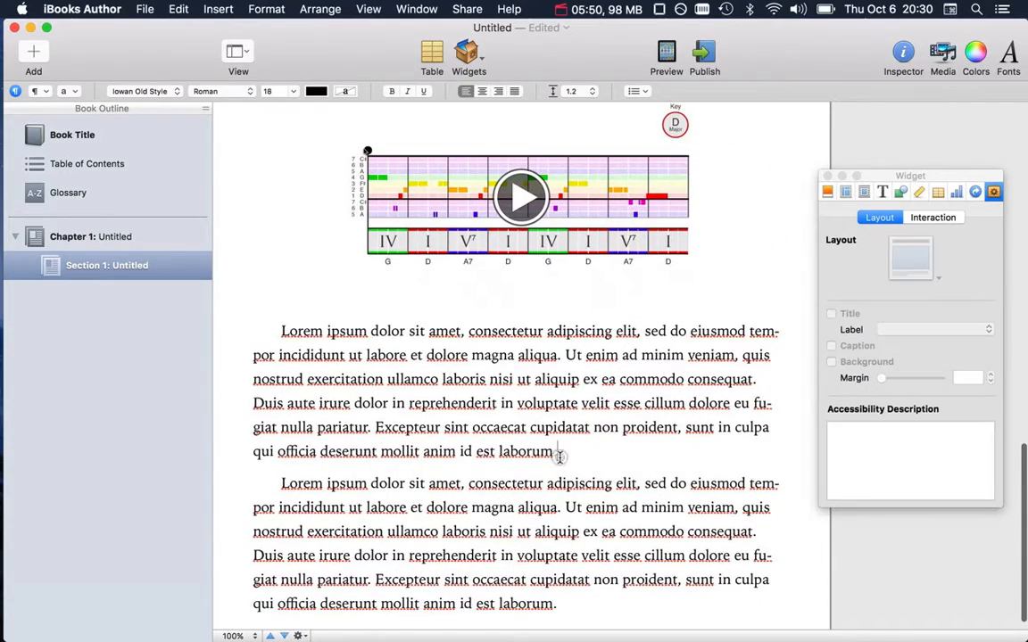
key(Return)
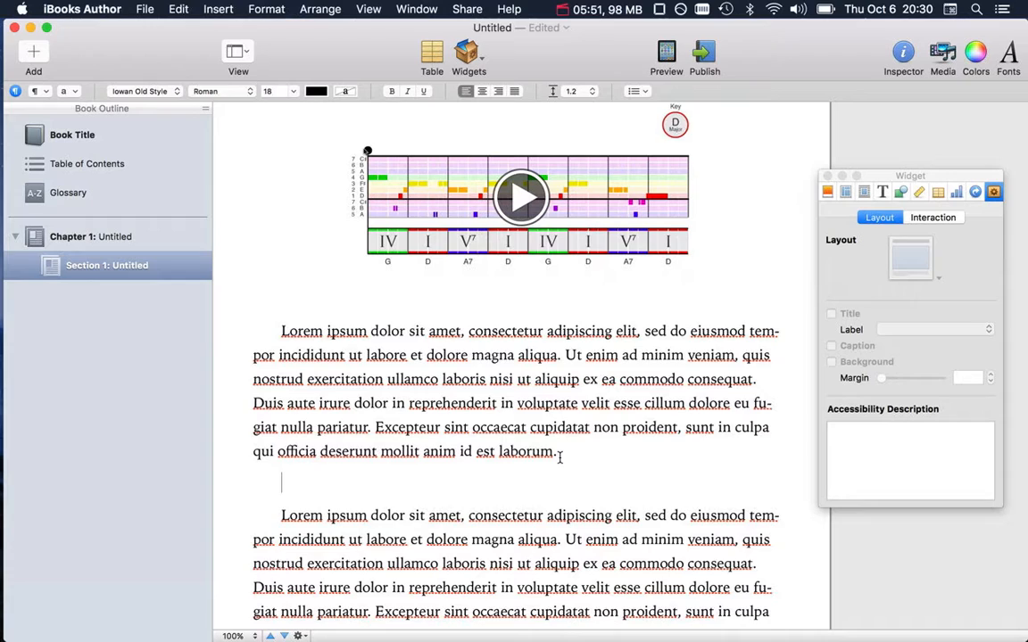
click(40, 91)
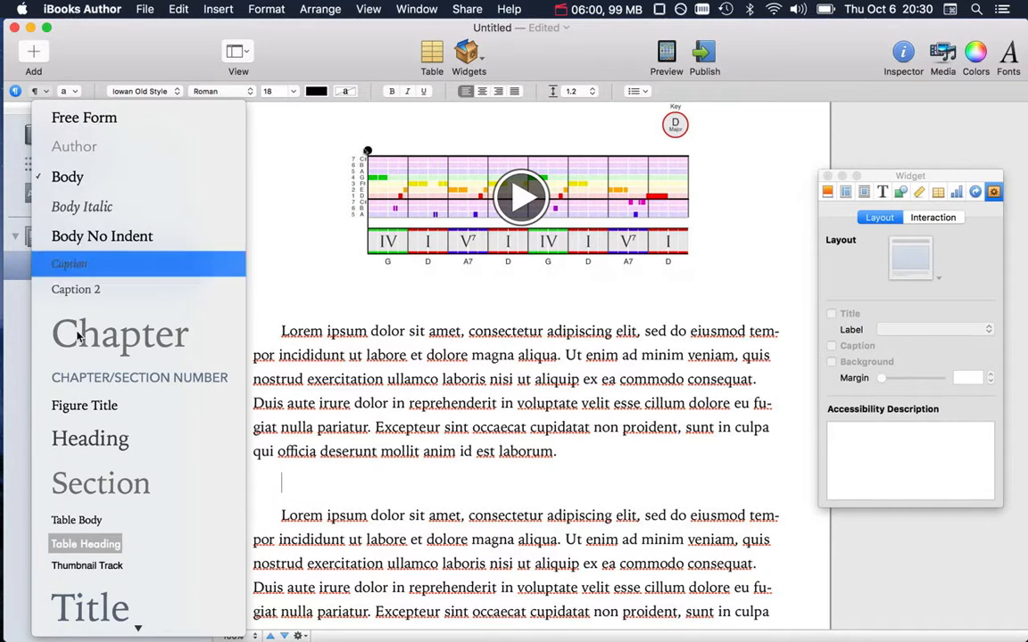
click(89, 407)
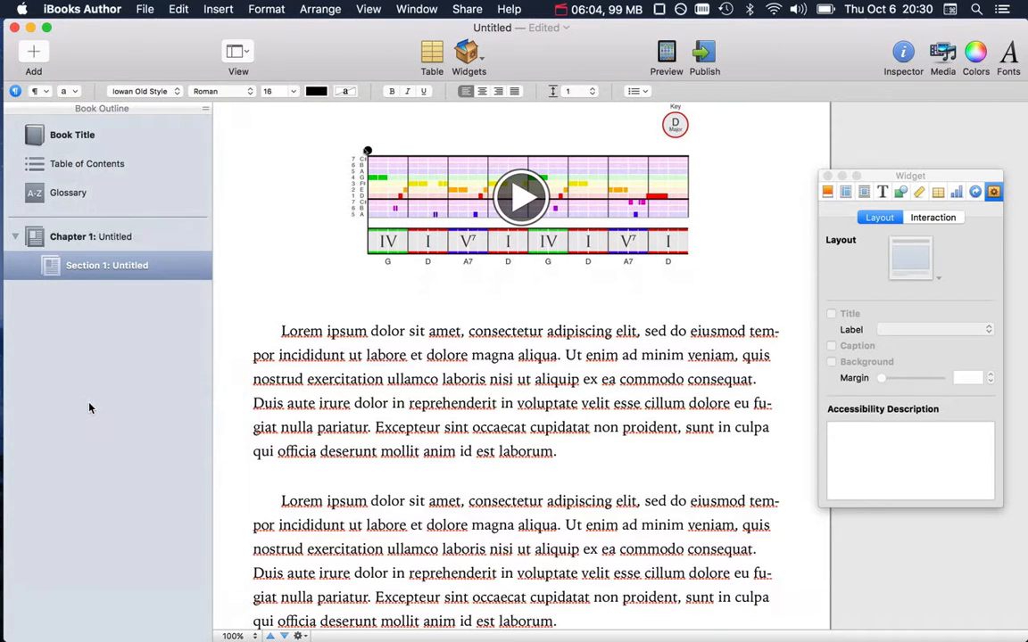
Step: Enter "CHECK FOR UNDERSTANDING" in the Figure Label character style and start a Body-style paragraph below it
click(76, 91)
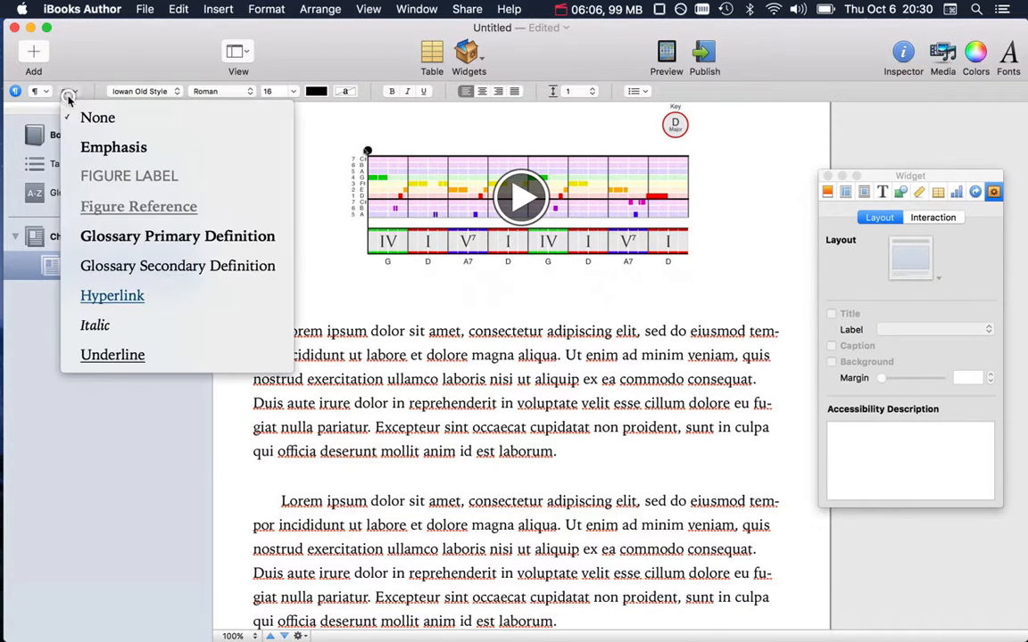
click(94, 174)
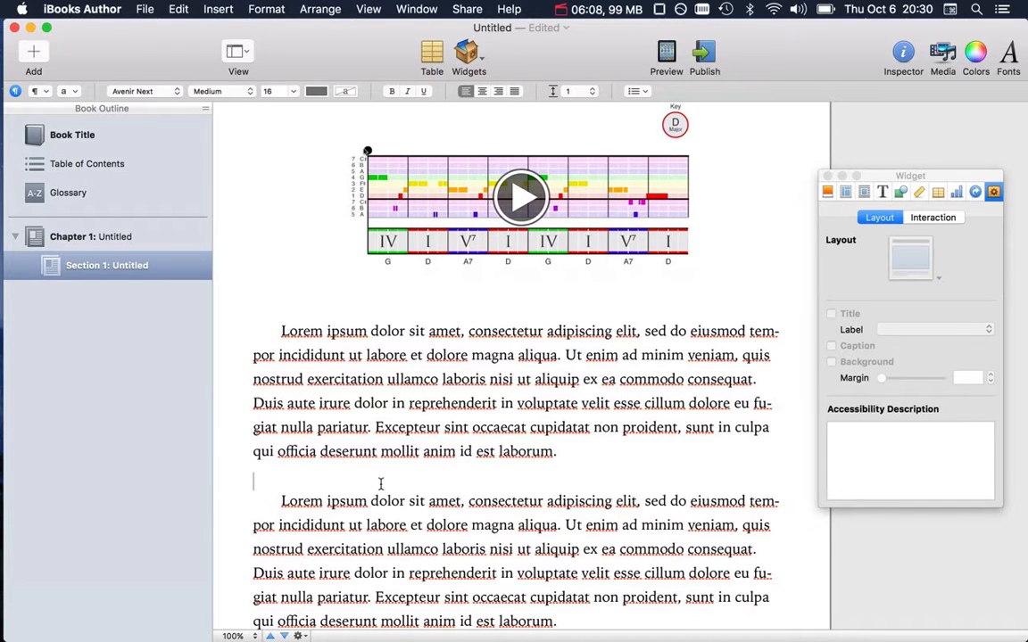
text(CHECK FOR )
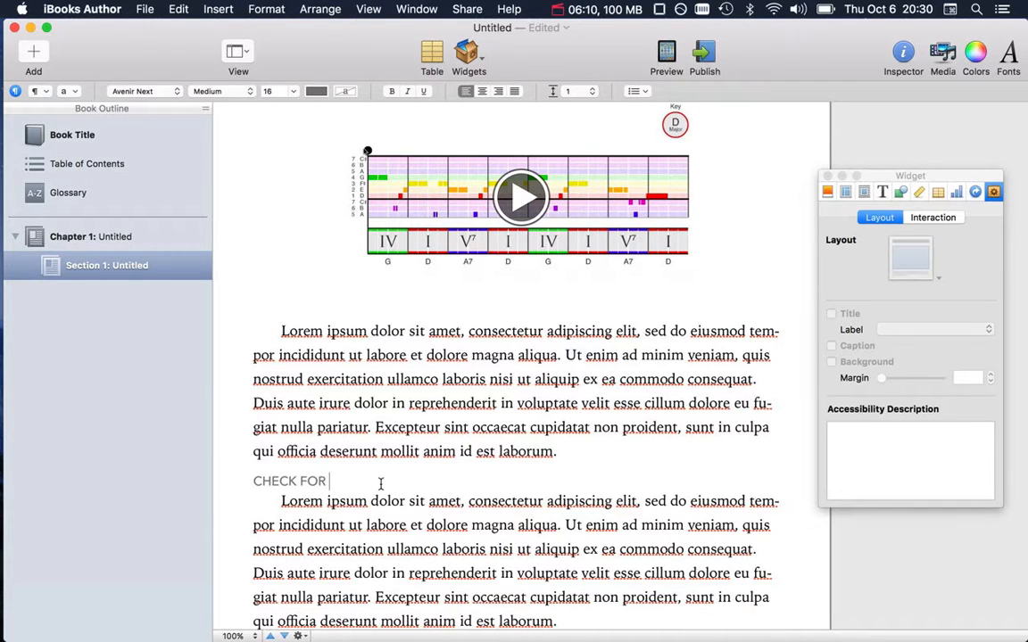
text(UNDERSTANDING)
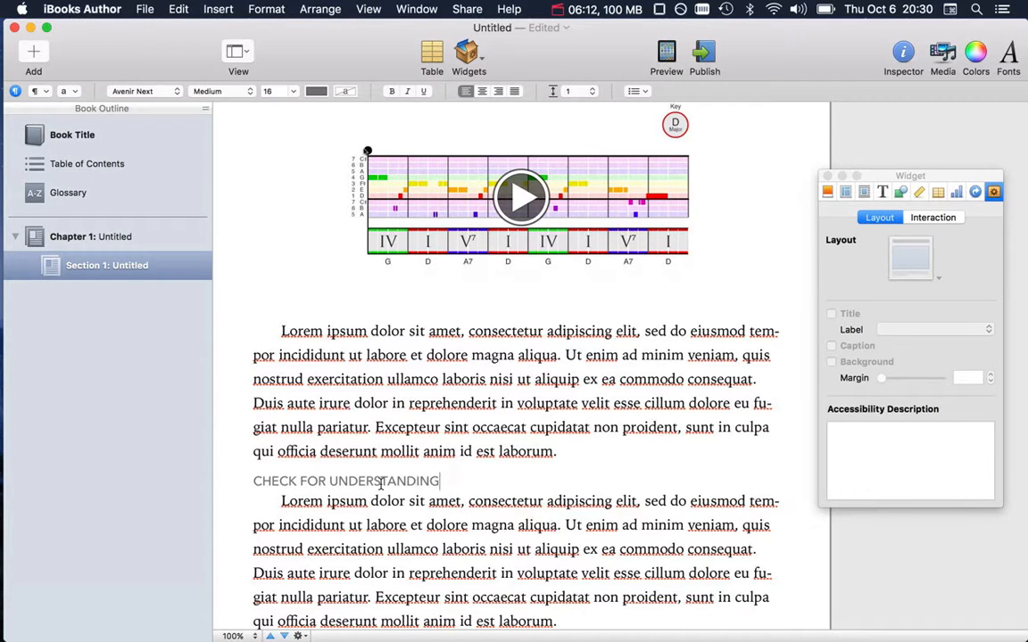
key(Return)
key(Return)
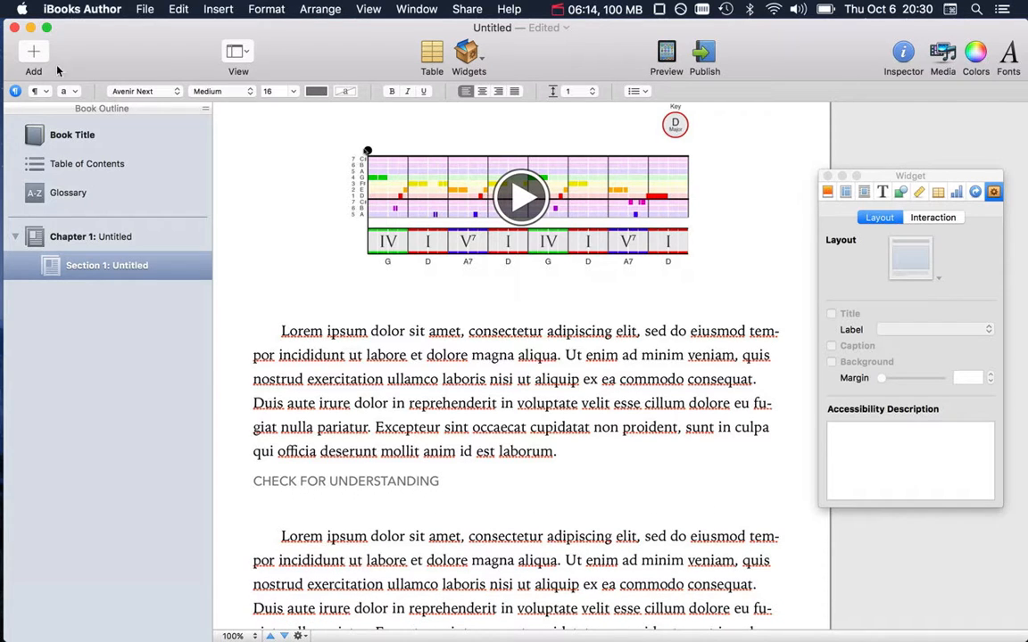
click(38, 91)
click(69, 174)
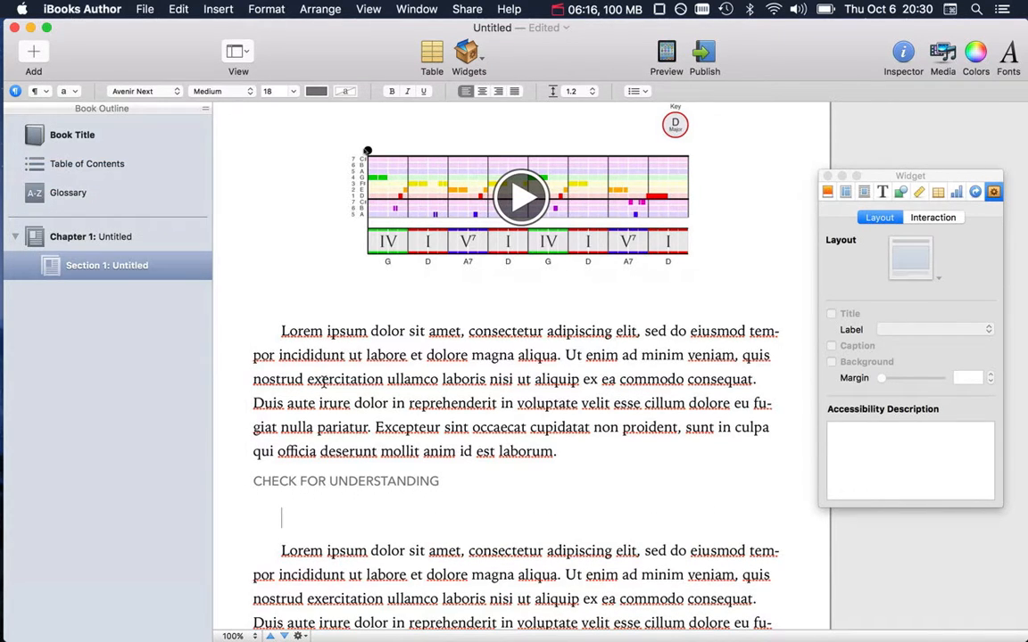
text(W)
key(BackSpace)
text(HOW)
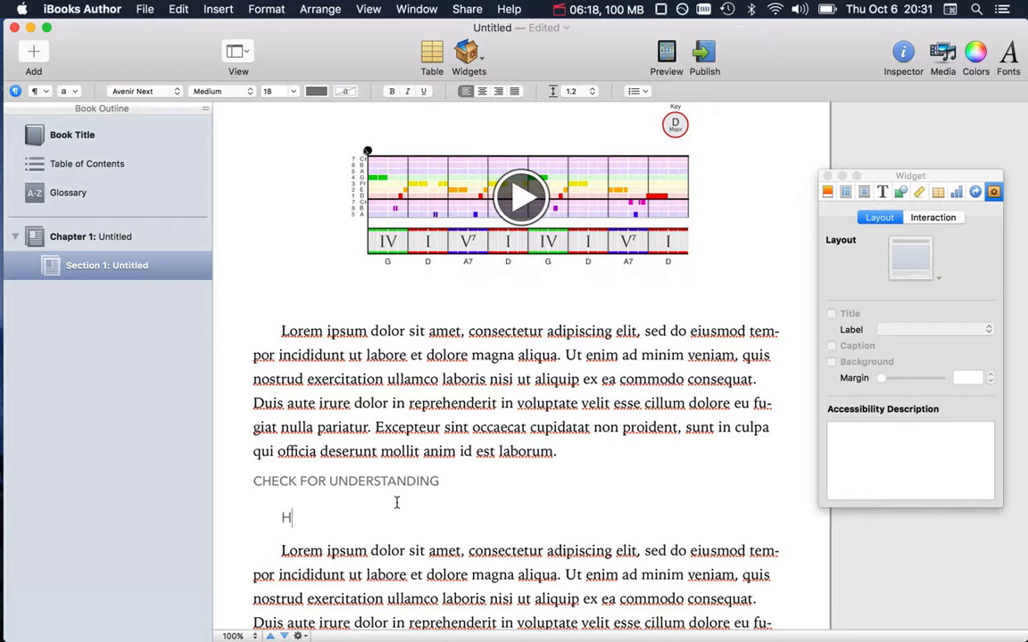
key(BackSpace)
key(BackSpace)
key(BackSpace)
key(BackSpace)
Step: Set the new paragraph's character style to None and enter "How long is a football field?"
click(67, 91)
click(80, 121)
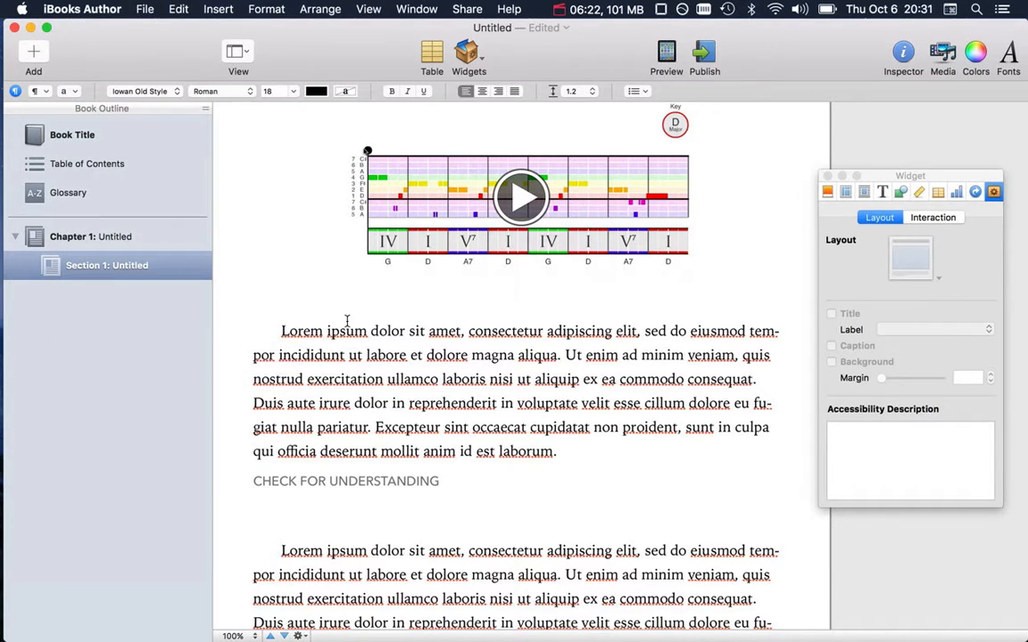
text(How long is a fo)
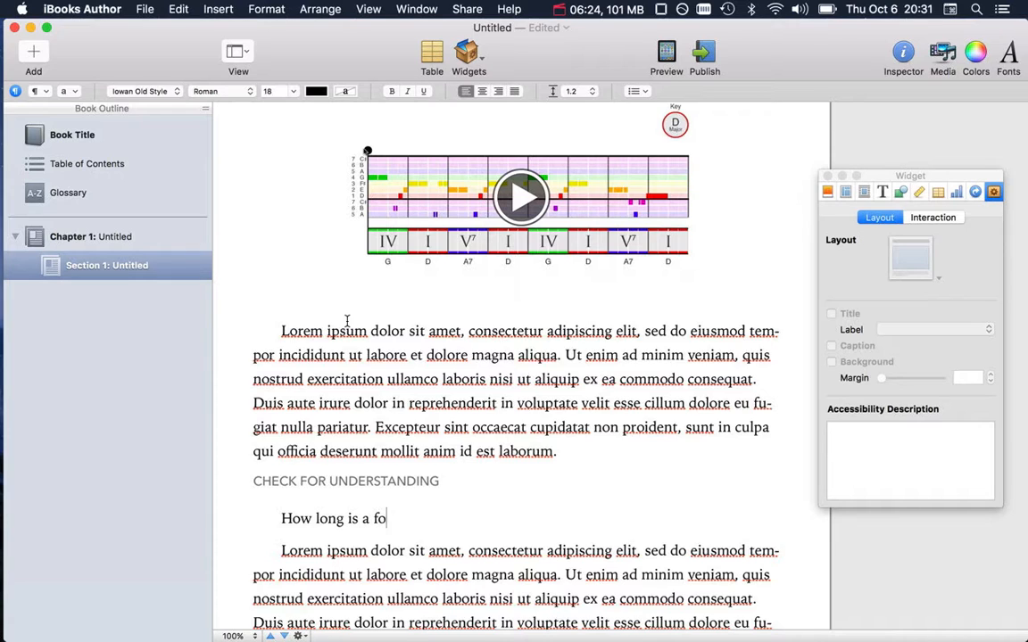
text(otball field)
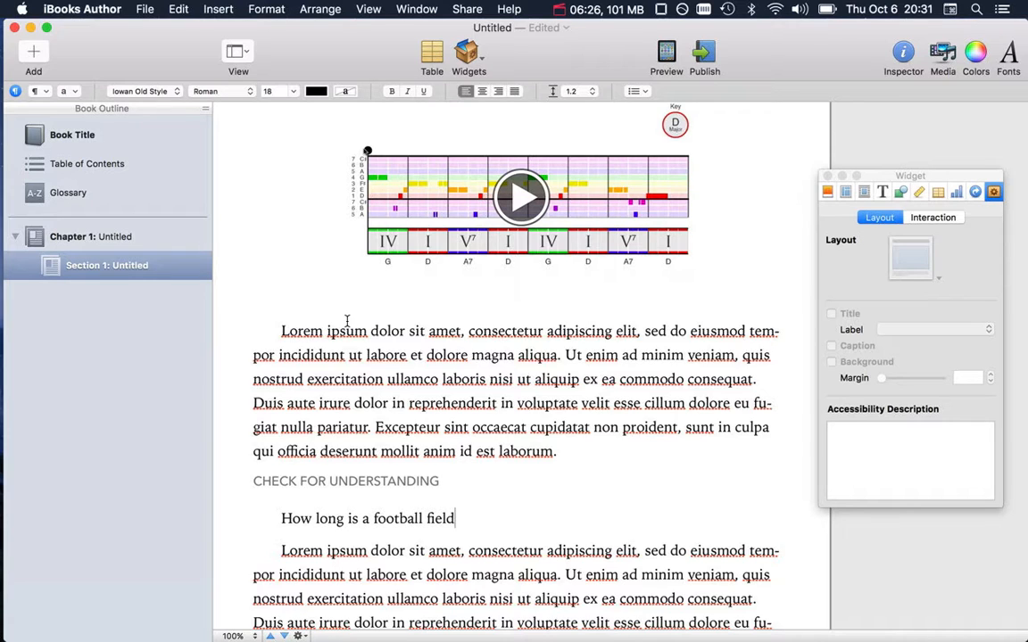
text(?)
Step: Add an empty line below the football field question and give it the Body No Indent paragraph style
key(Return)
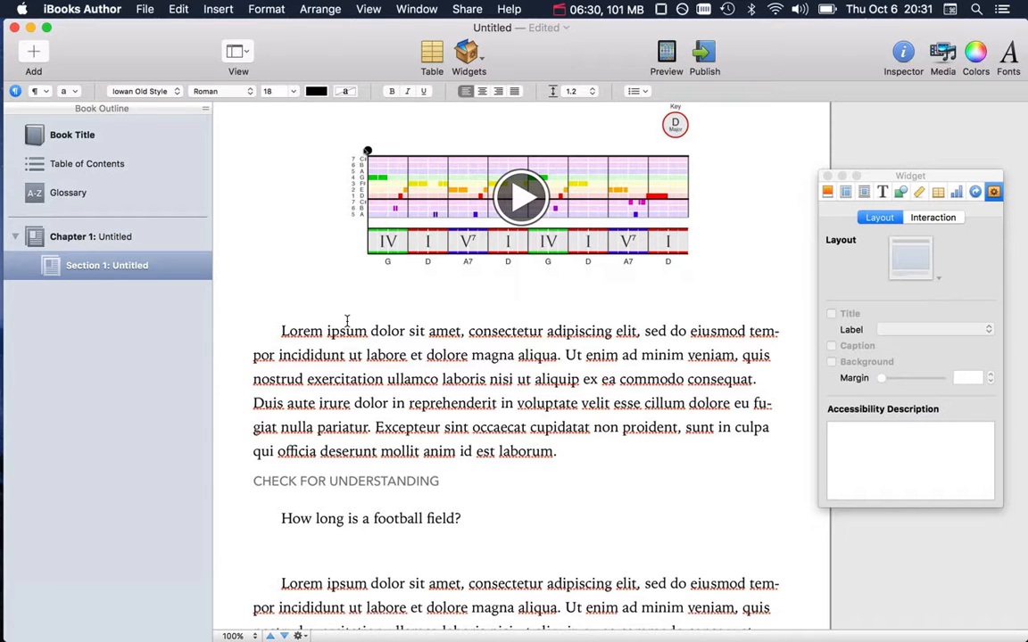
scroll(375, 464, down, 2)
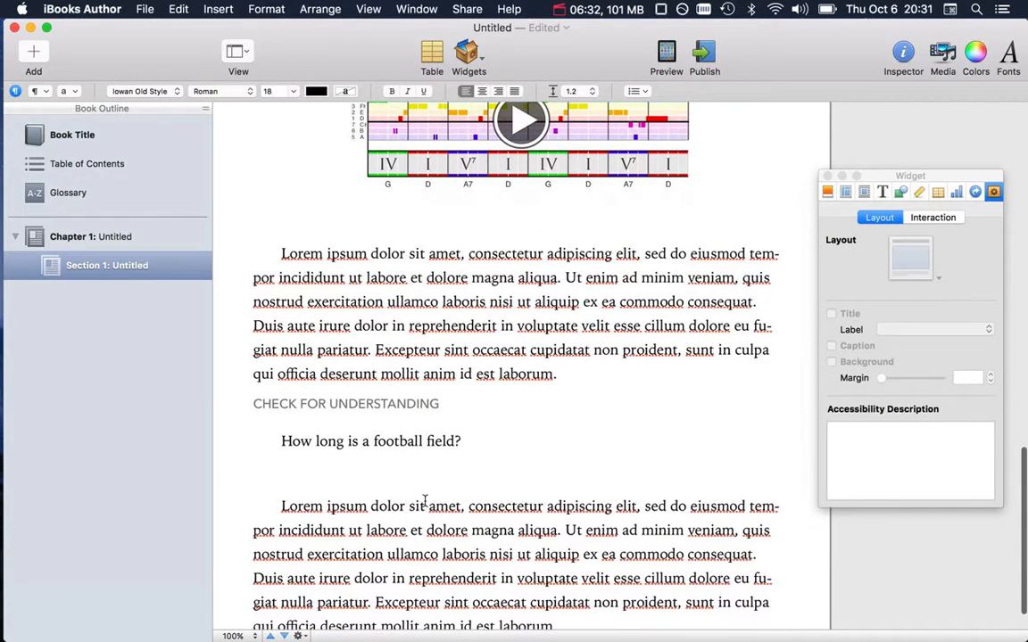
click(39, 93)
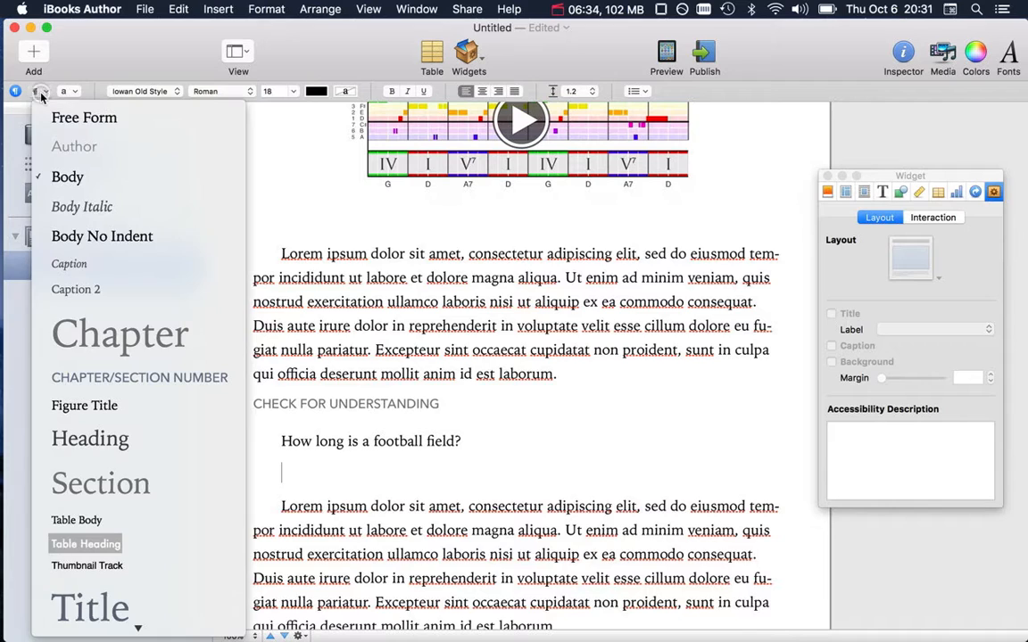
click(72, 237)
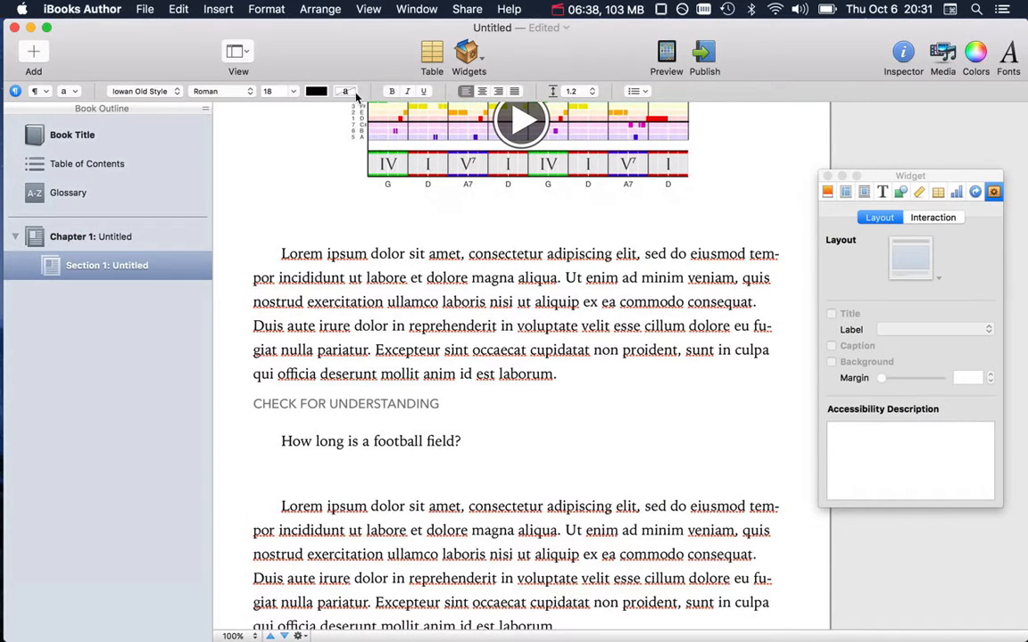
Step: Insert a Pop-Over widget below the question and use show-answer-4.jpg from the desktop as its image
click(464, 52)
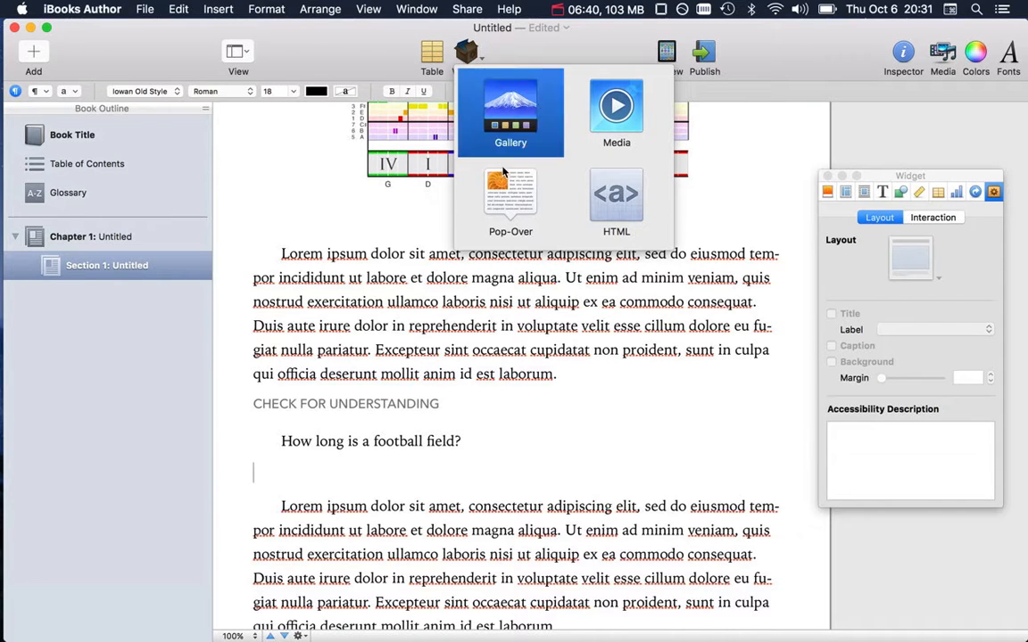
click(505, 178)
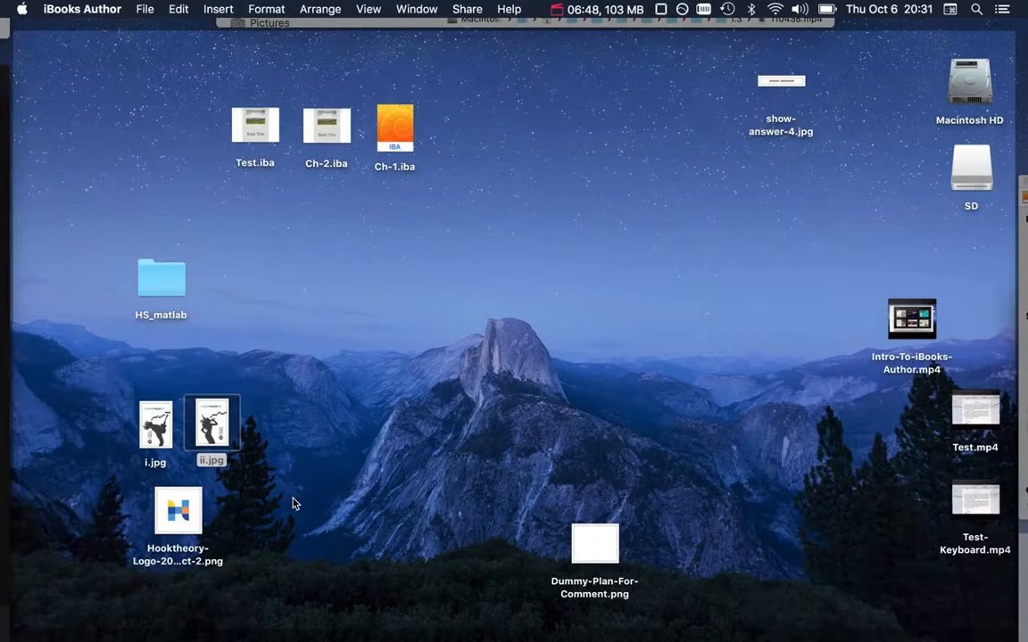
drag(789, 83, 317, 491)
click(442, 479)
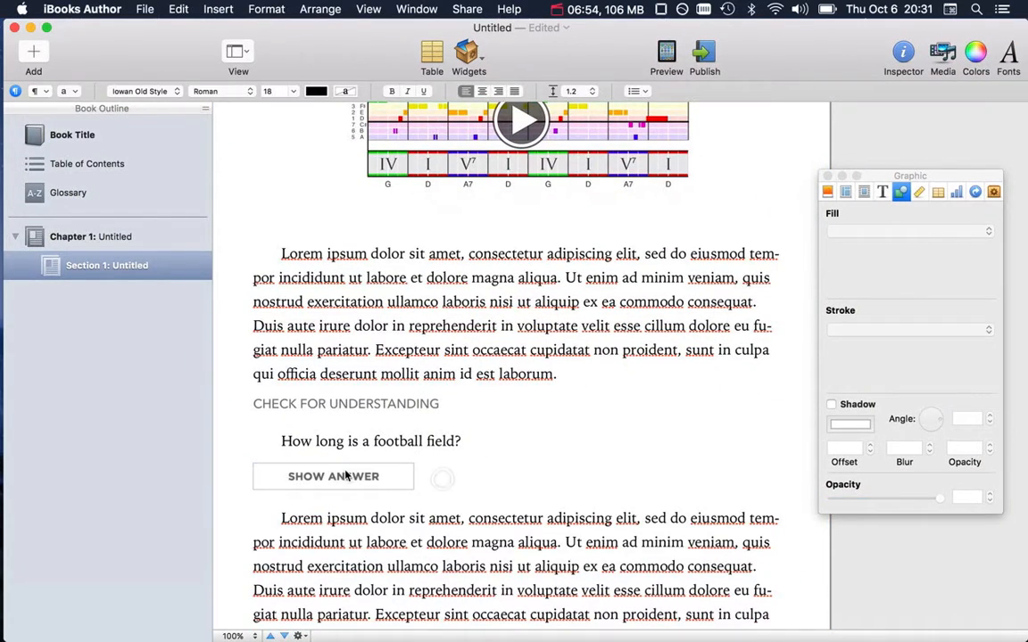
Step: Replace the placeholder text in the SHOW ANSWER pop-over with "100 yards."
click(332, 478)
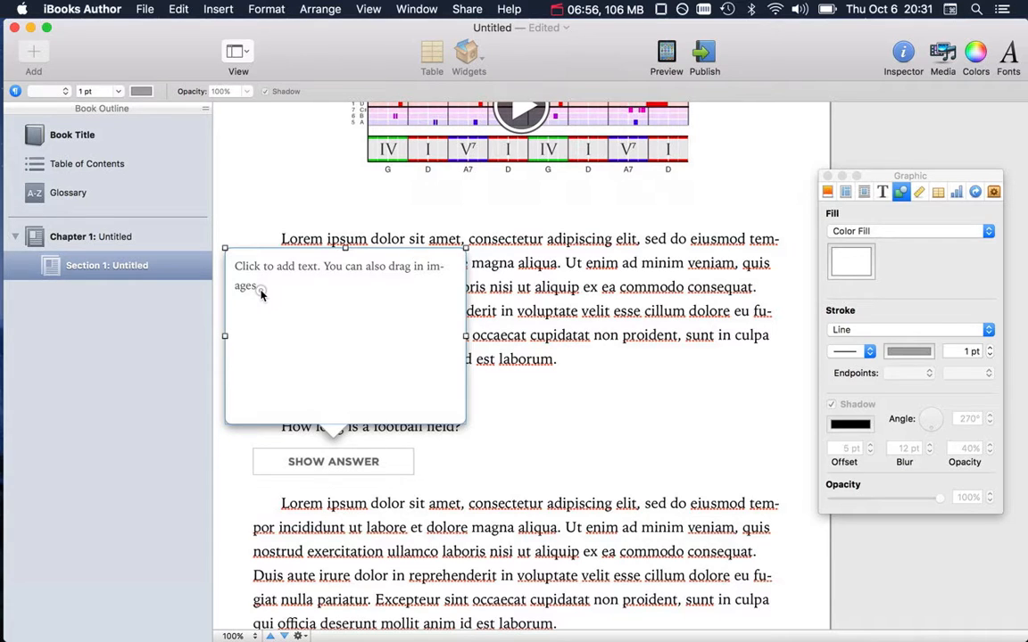
click(260, 293)
drag(260, 288, 229, 261)
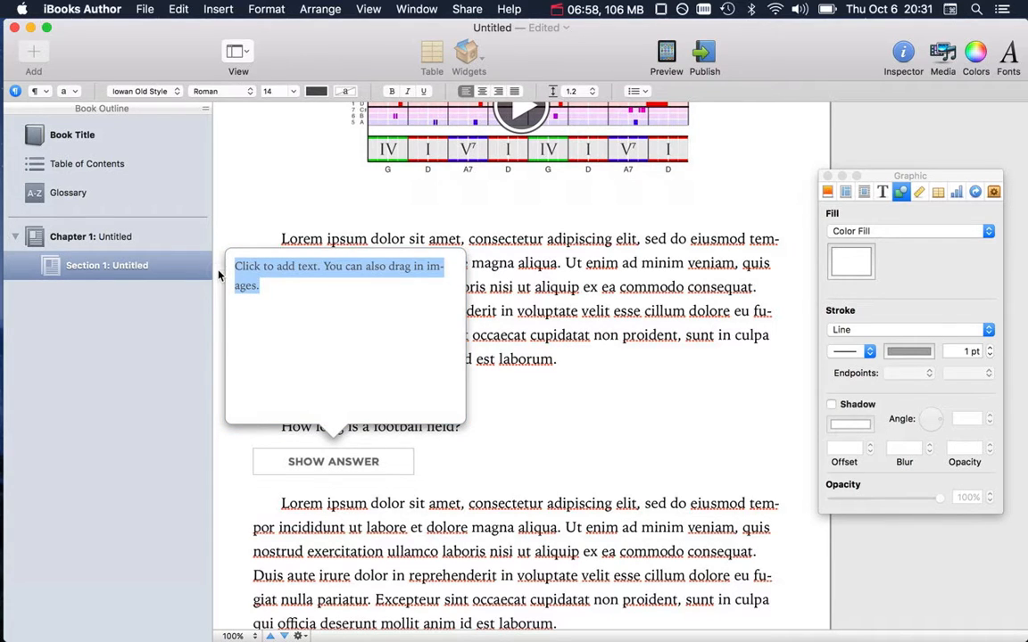
text(100 )
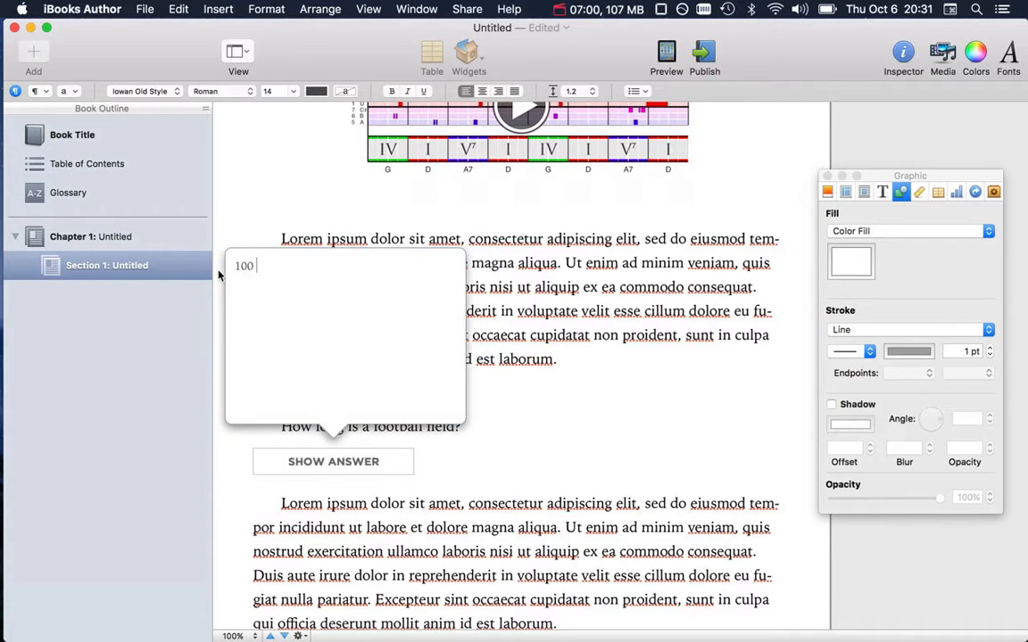
text(yards.)
click(542, 443)
Step: Check the figure title's font size, add the line "Figure: 16px" to the TextEdit notes, and return to iBooks Author
scroll(542, 444, down, 2)
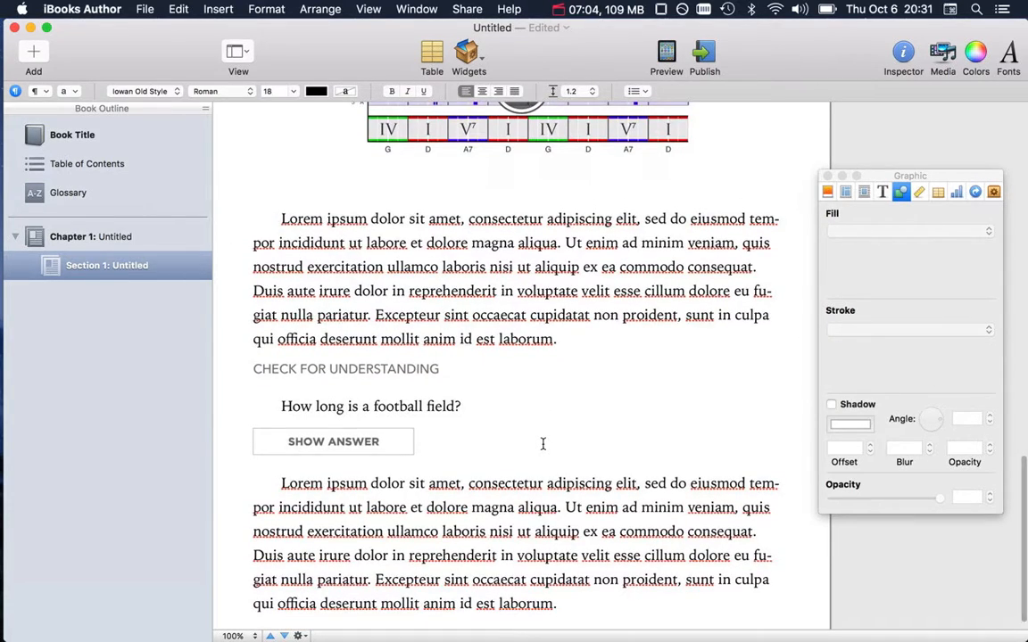
scroll(461, 304, up, 10)
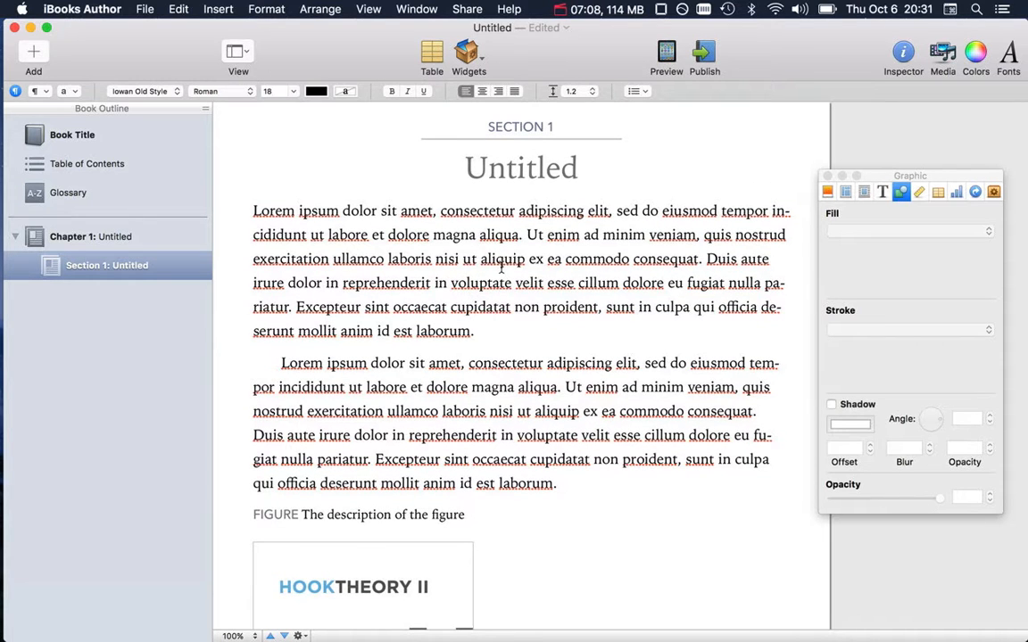
scroll(502, 237, down, 5)
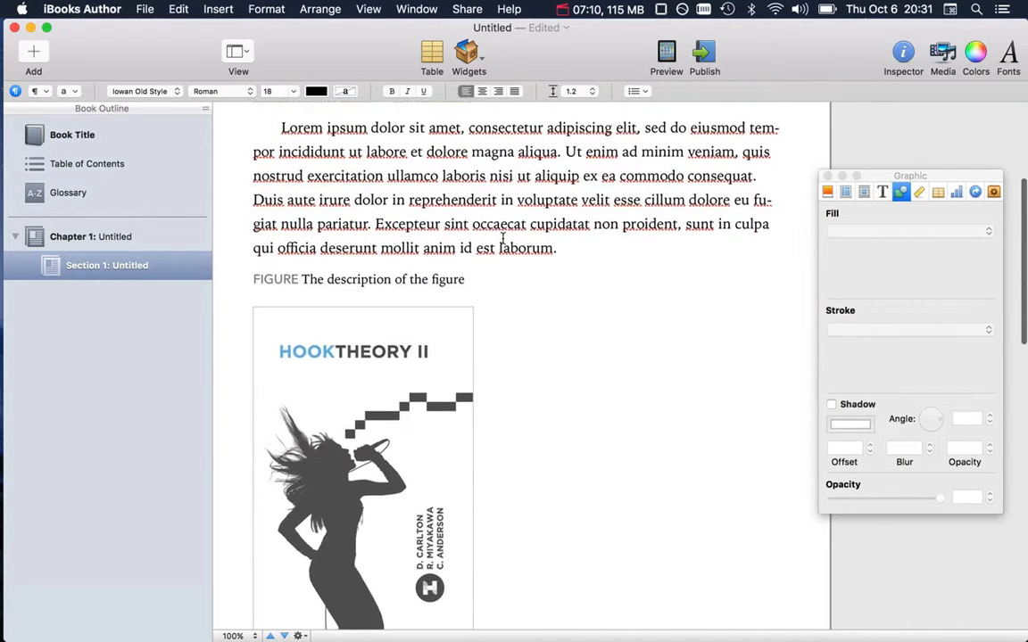
scroll(489, 205, down, 2)
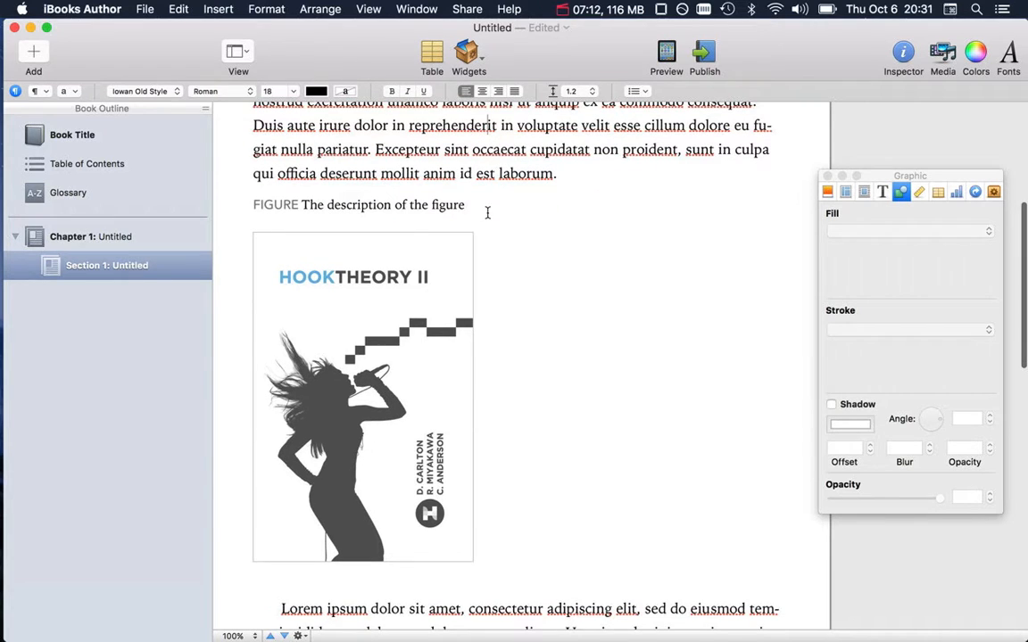
key(cmd+Tab)
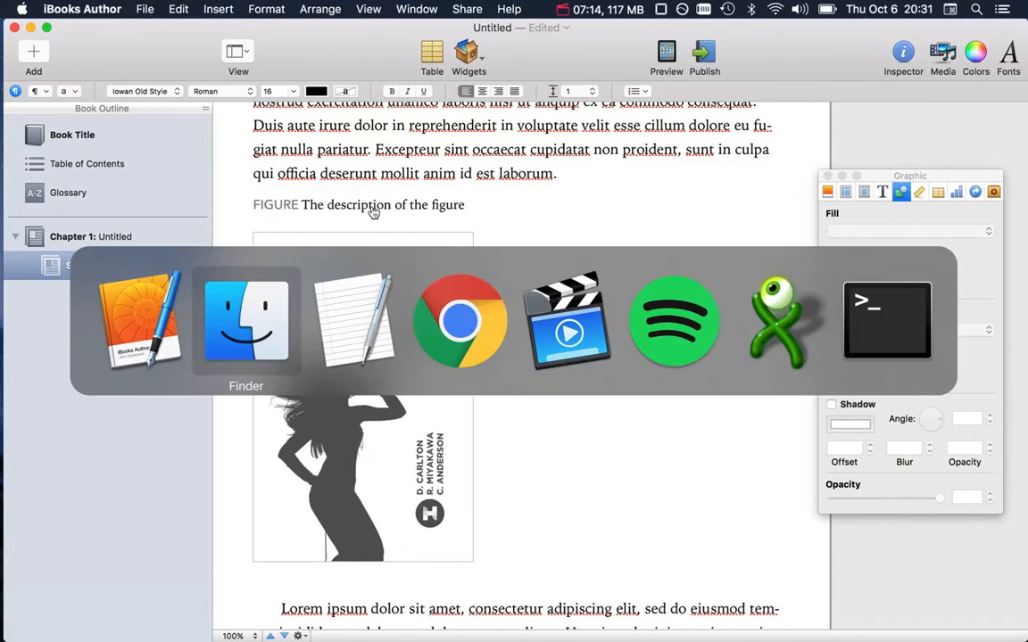
key(cmd+Tab)
text(F)
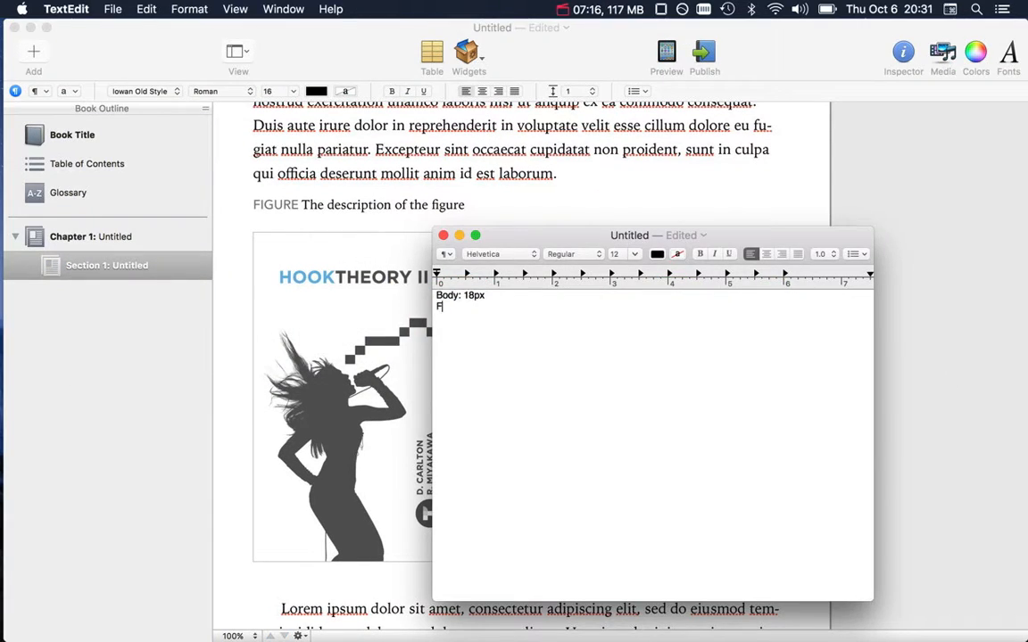
text(igure: 16px)
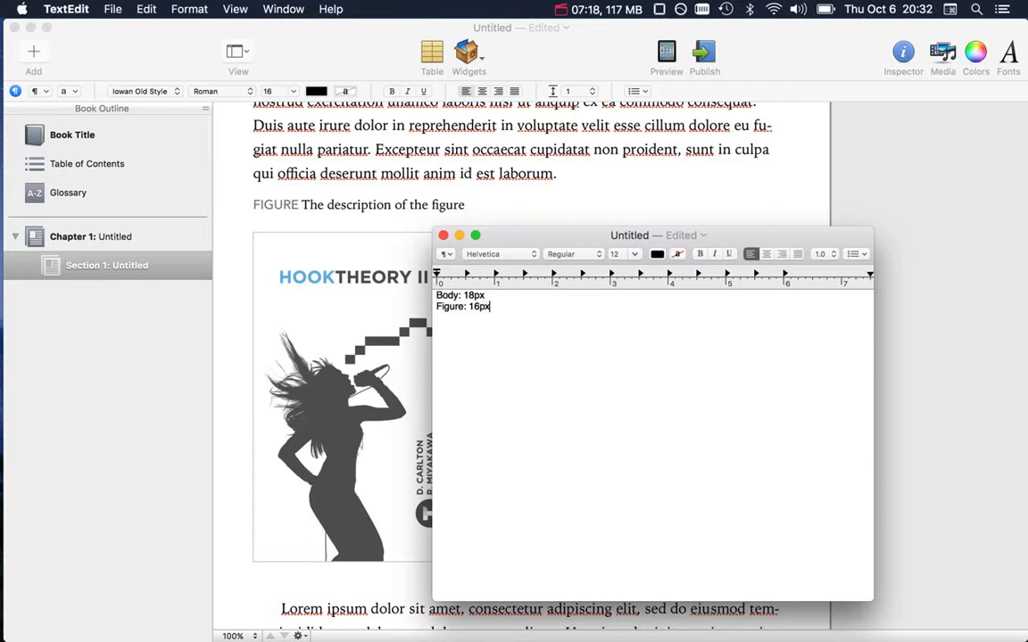
key(super+Tab)
Step: Copy the last Lorem ipsum paragraph and paste it twice at the end of the section
scroll(480, 415, down, 15)
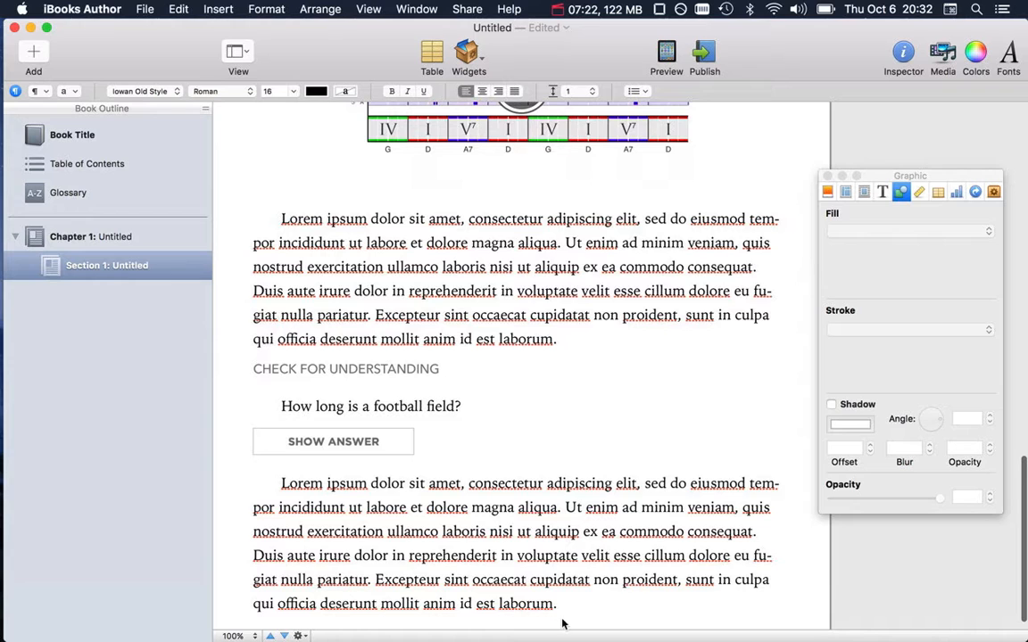
drag(561, 614, 272, 483)
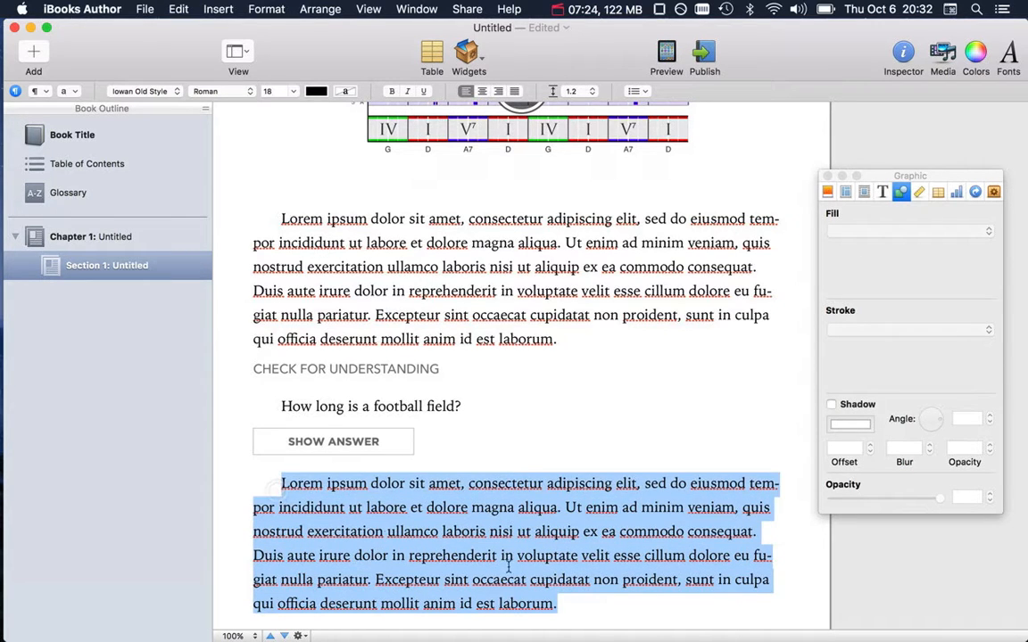
key(ctrl+c)
click(573, 603)
key(ctrl+v)
key(ctrl+v)
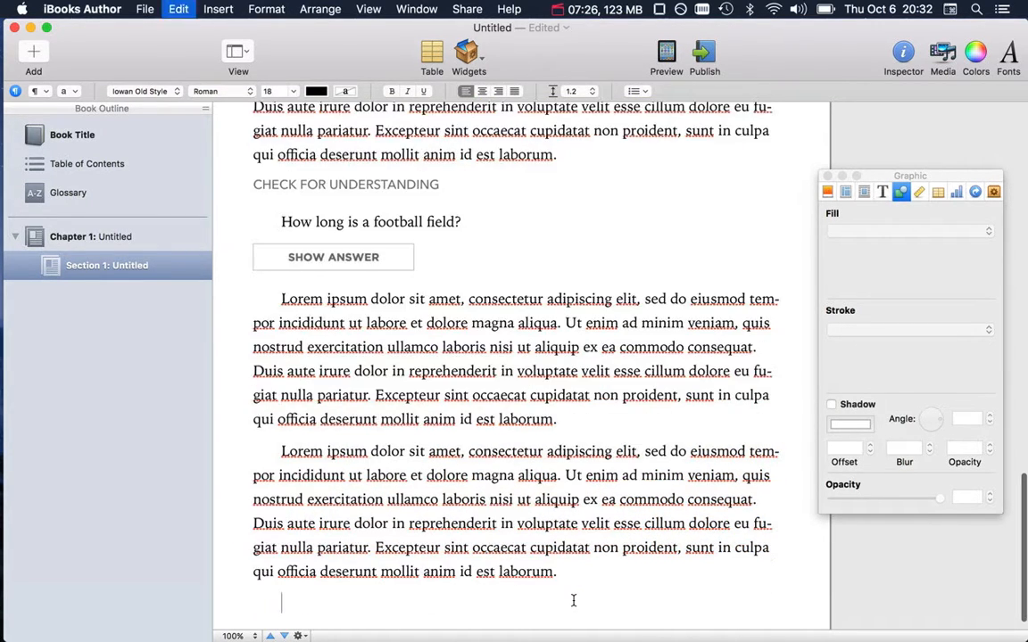
Step: Insert a Heading-style line reading "This is a sub-section" after the first paragraph below the SHOW ANSWER pop-over
click(567, 299)
key(Return)
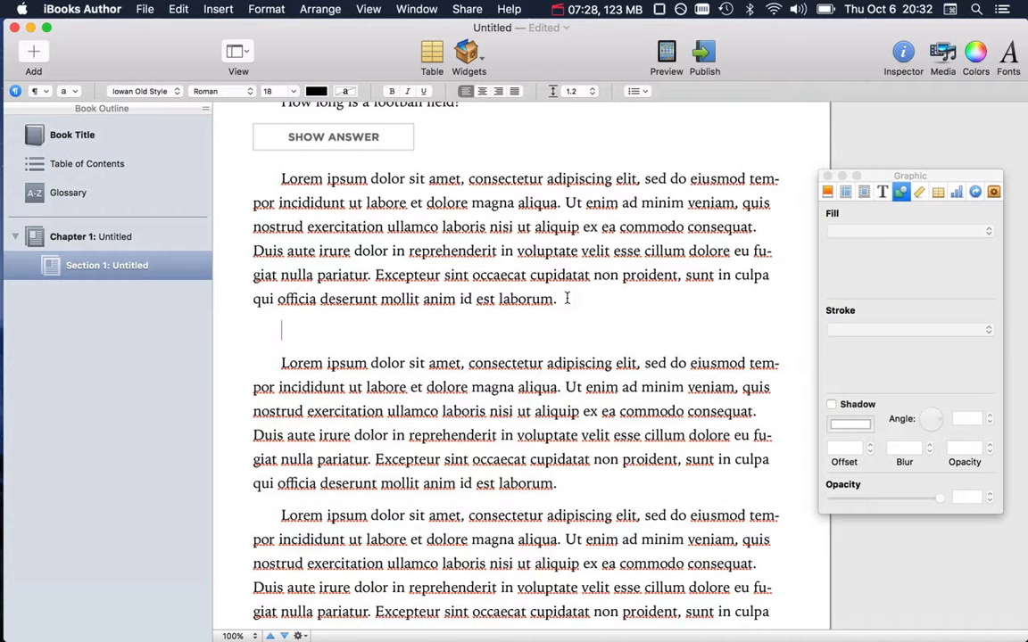
click(37, 91)
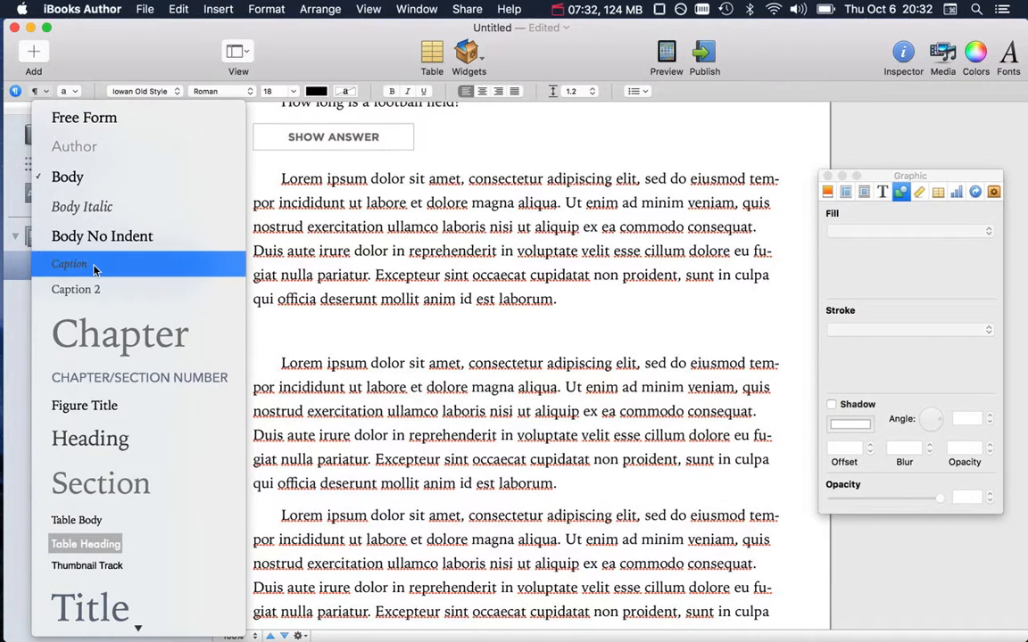
click(105, 438)
text(T)
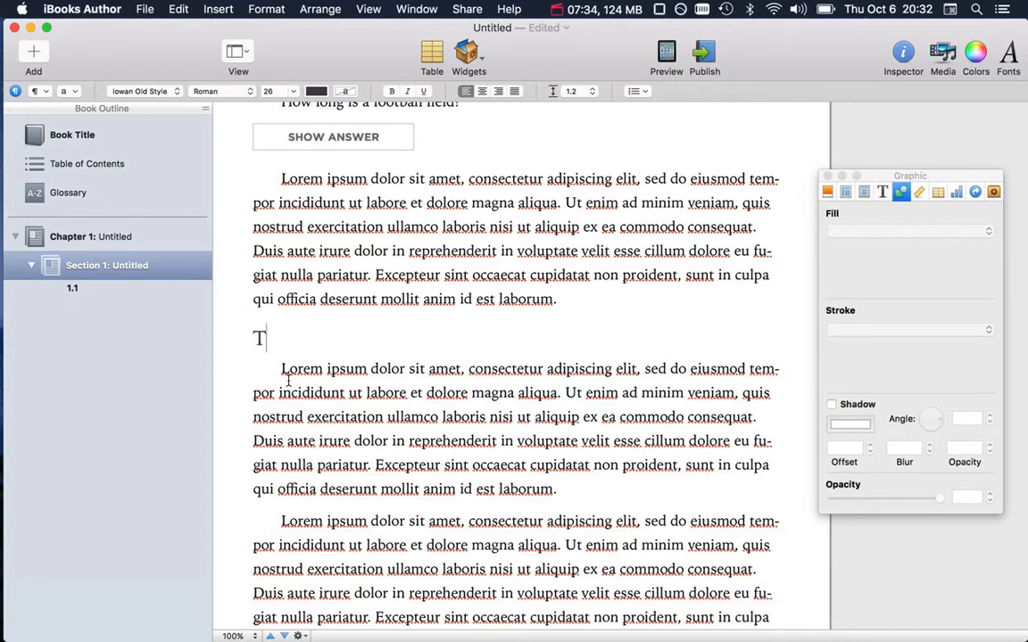
text(his is a sub-section)
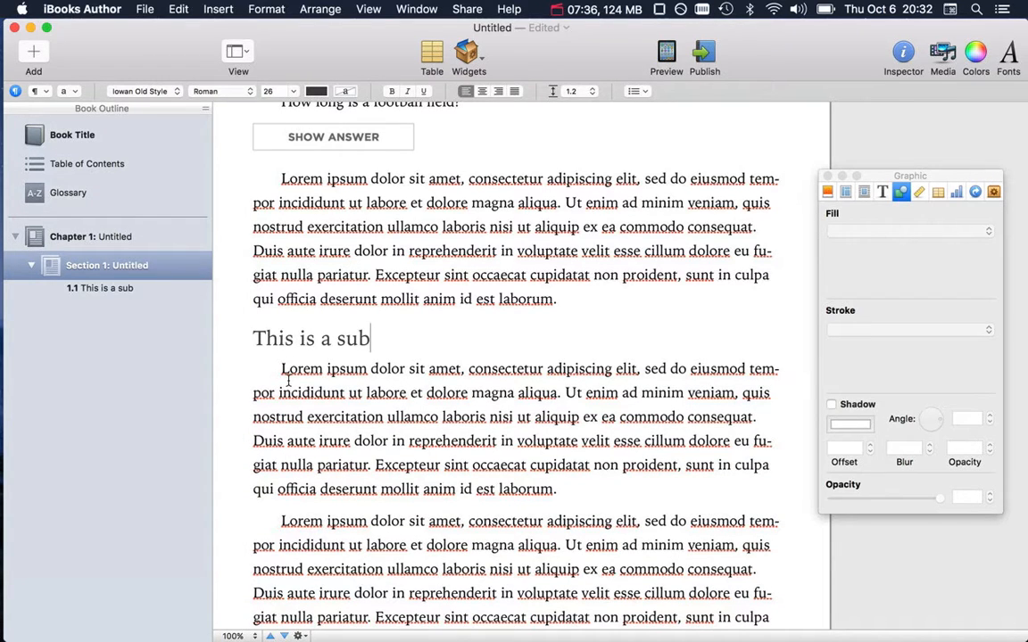
Step: Insert a second Heading-style line reading "This is a sub-section" after the paragraph below the first sub-section heading
click(563, 489)
key(Return)
click(41, 93)
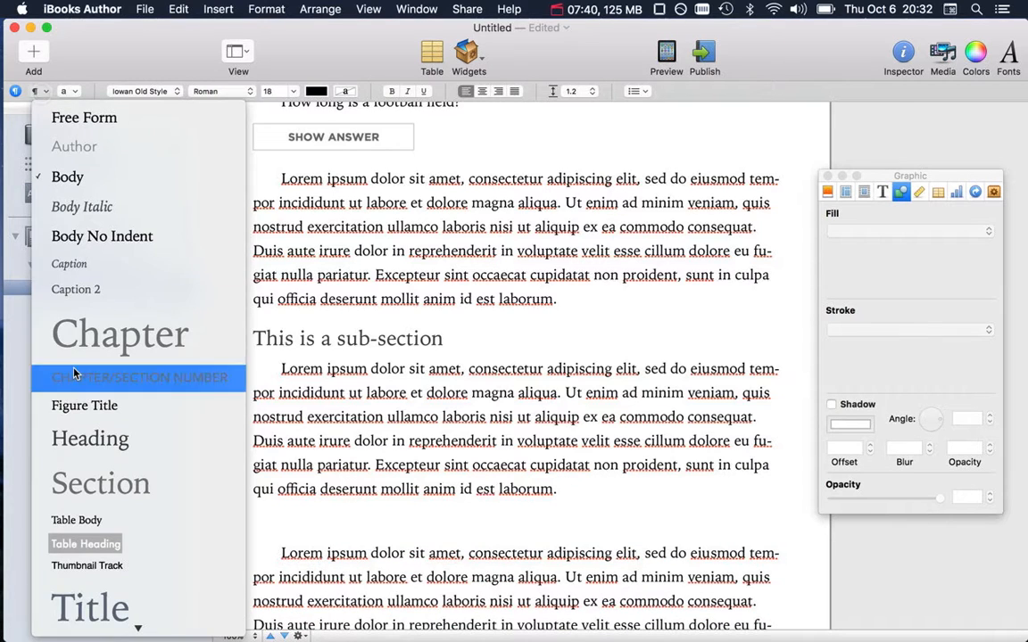
click(78, 437)
text(This is a )
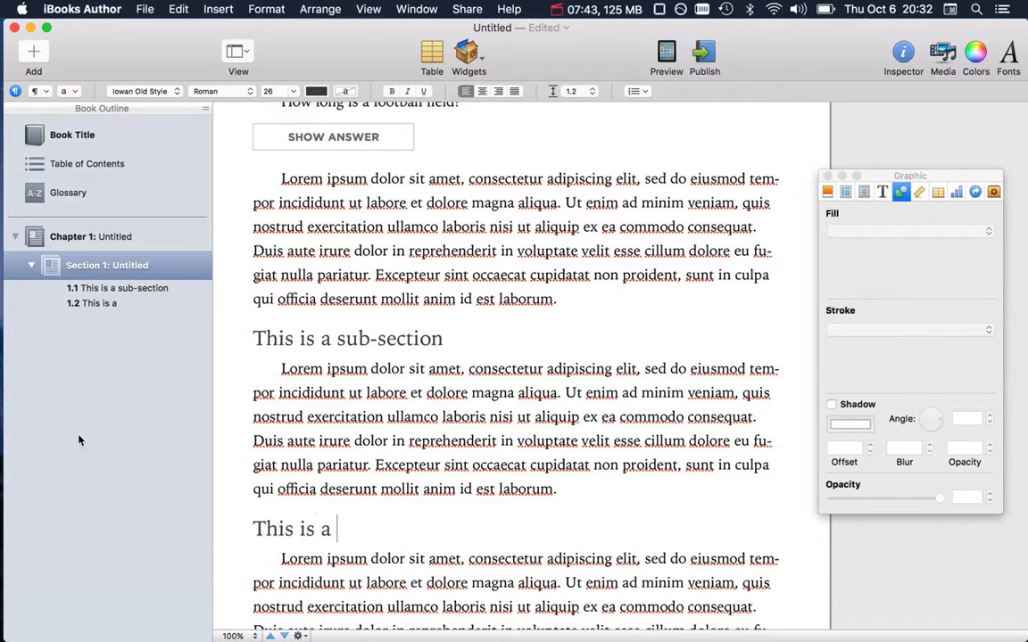
text(sub-section)
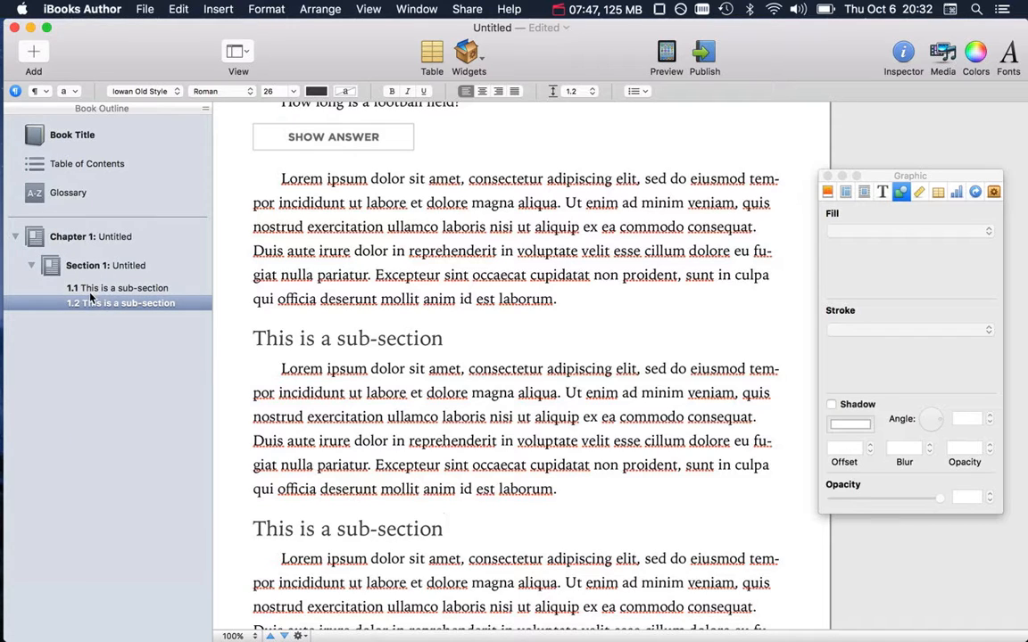
Step: Check the second sub-section heading's style and font size, and add the line "Heading: 26 (used for sub-section)" to the TextEdit notes
triple_click(401, 530)
click(43, 93)
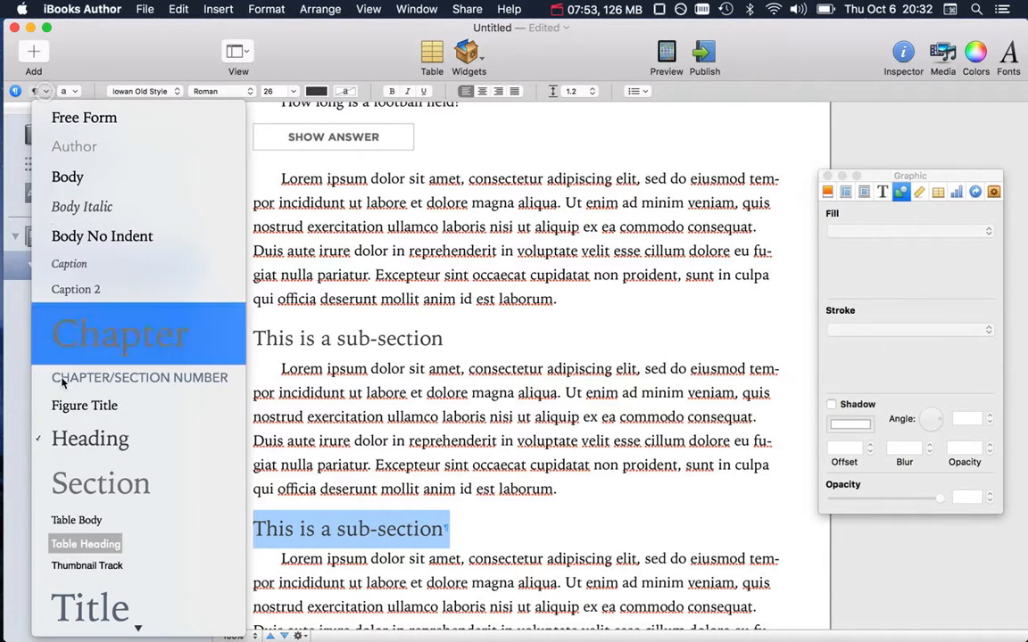
click(471, 530)
scroll(471, 530, down, 3)
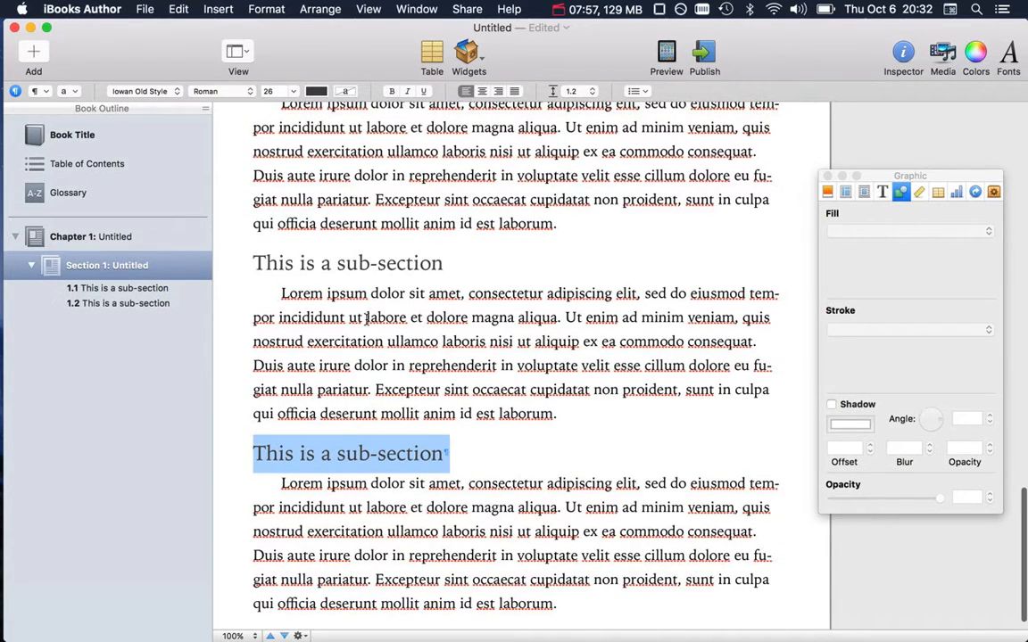
key(super+Tab)
key(Return)
text(Heading)
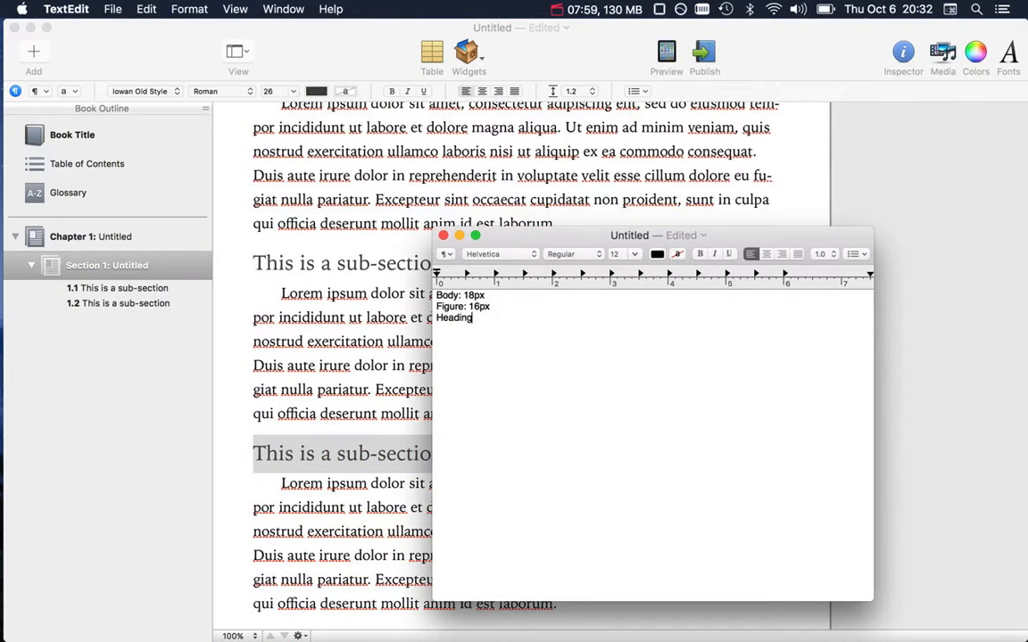
text(: 26 (used for sub-section)
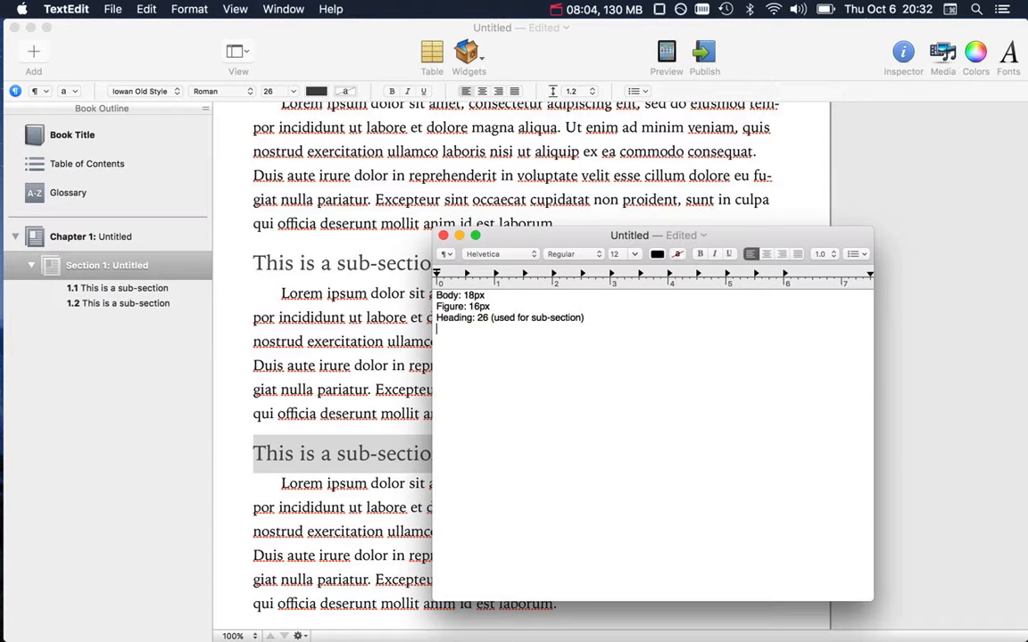
Step: Return to iBooks Author and check the font size of the CHECK FOR UNDERSTANDING label
key(super+Tab)
triple_click(413, 446)
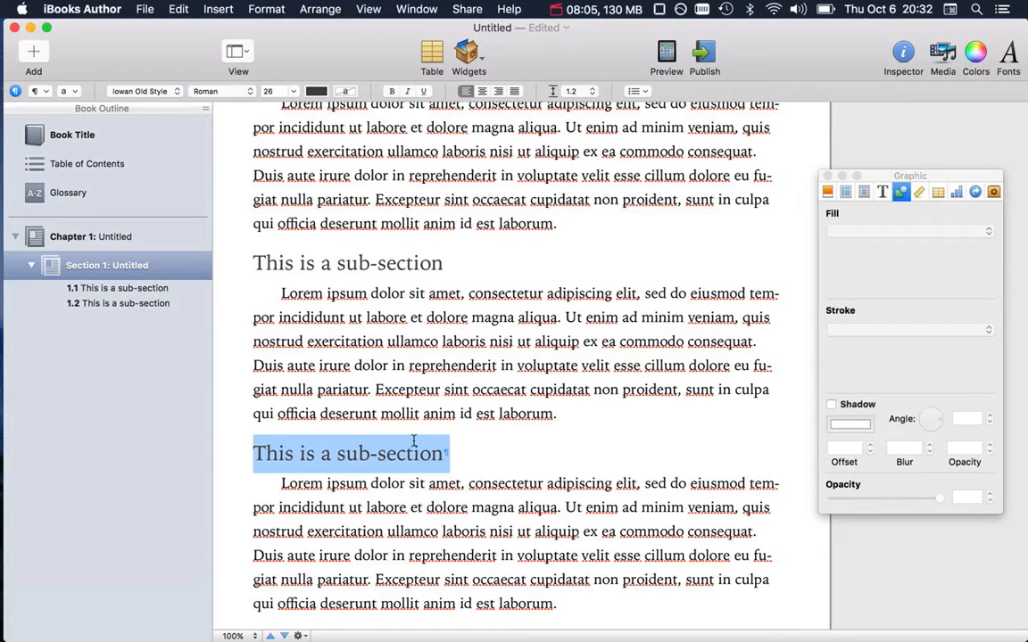
scroll(413, 444, up, 10)
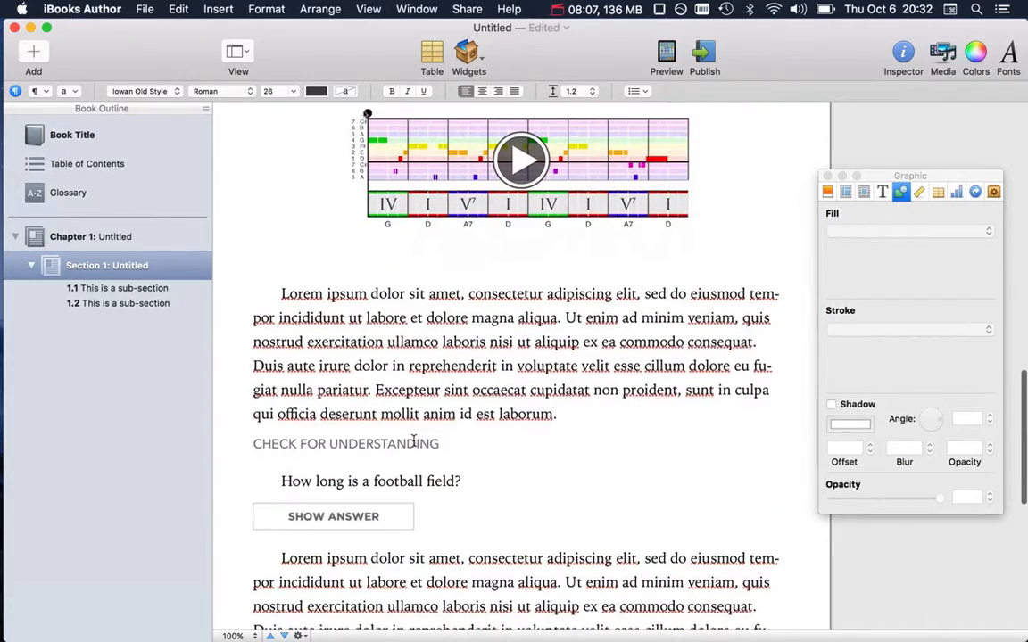
click(399, 427)
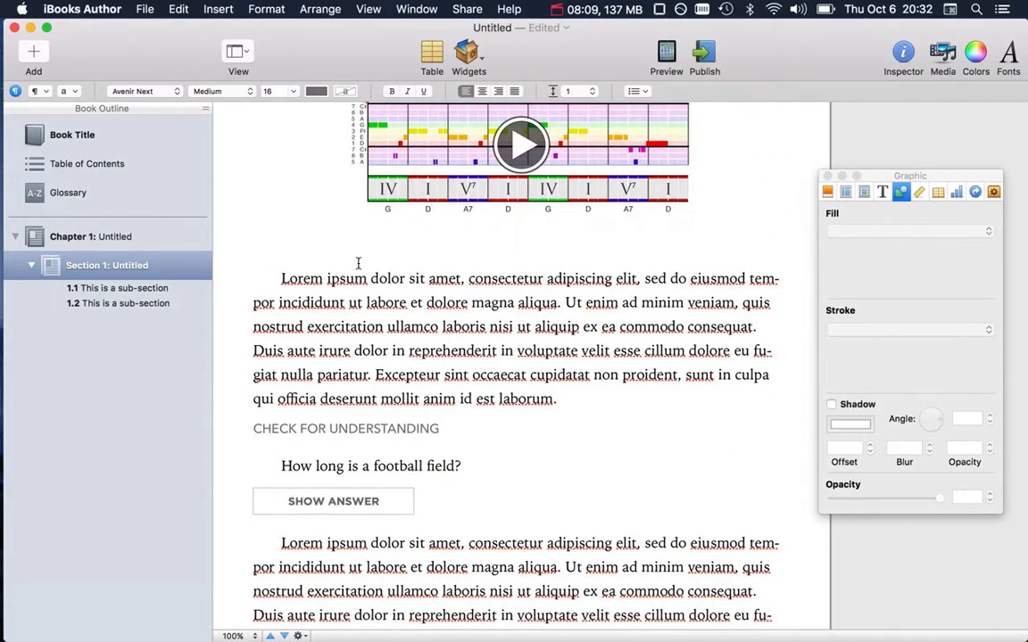
scroll(484, 518, down, 10)
Step: Add "px" after 26 in the Heading line of the TextEdit notes and return to iBooks Author
key(super+Tab)
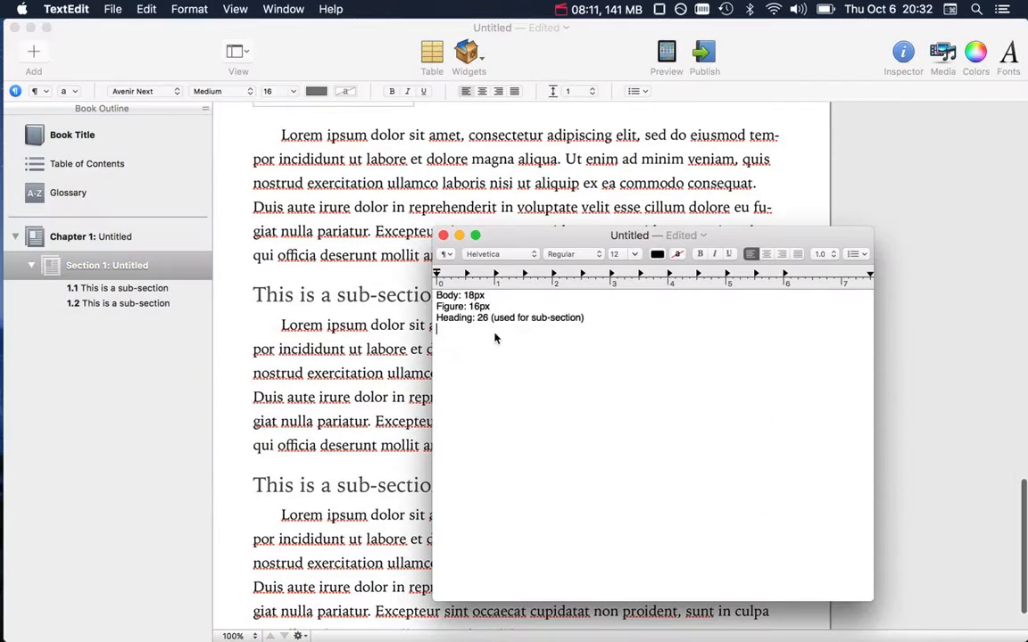
click(485, 325)
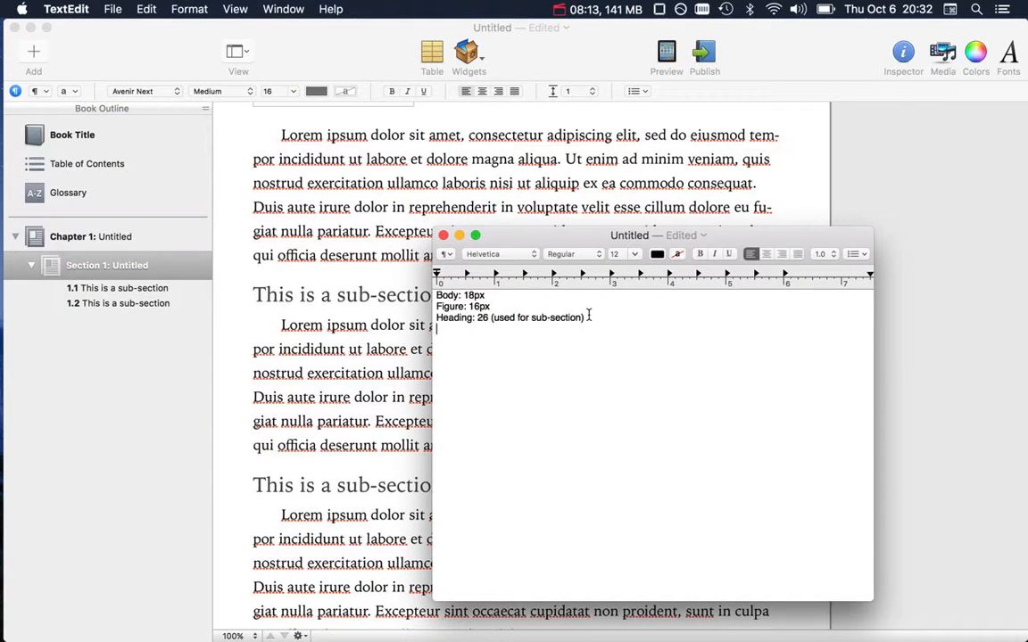
click(488, 318)
text(px)
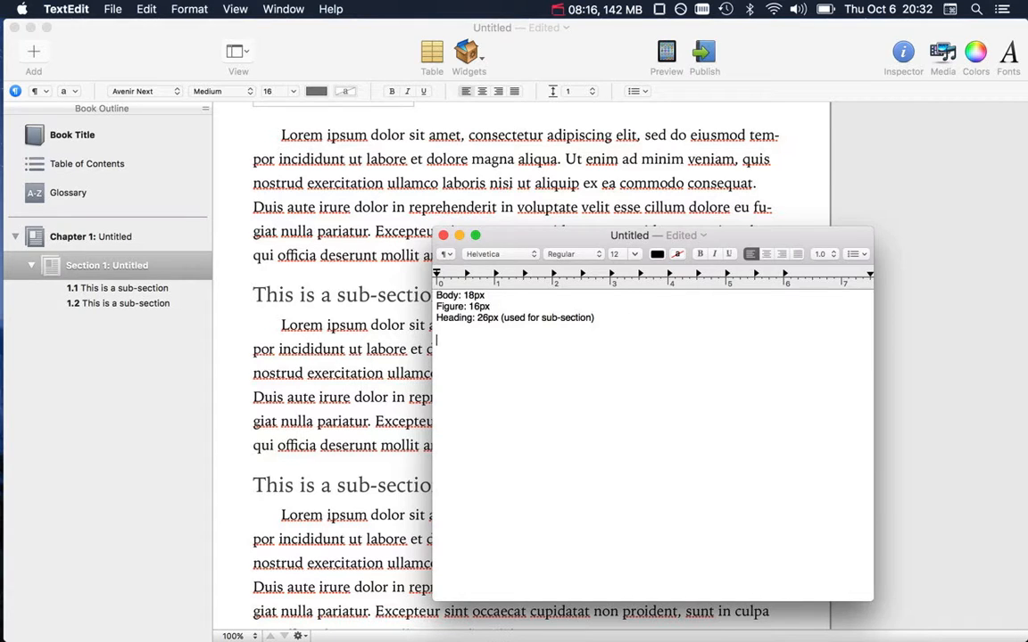
key(super+Tab)
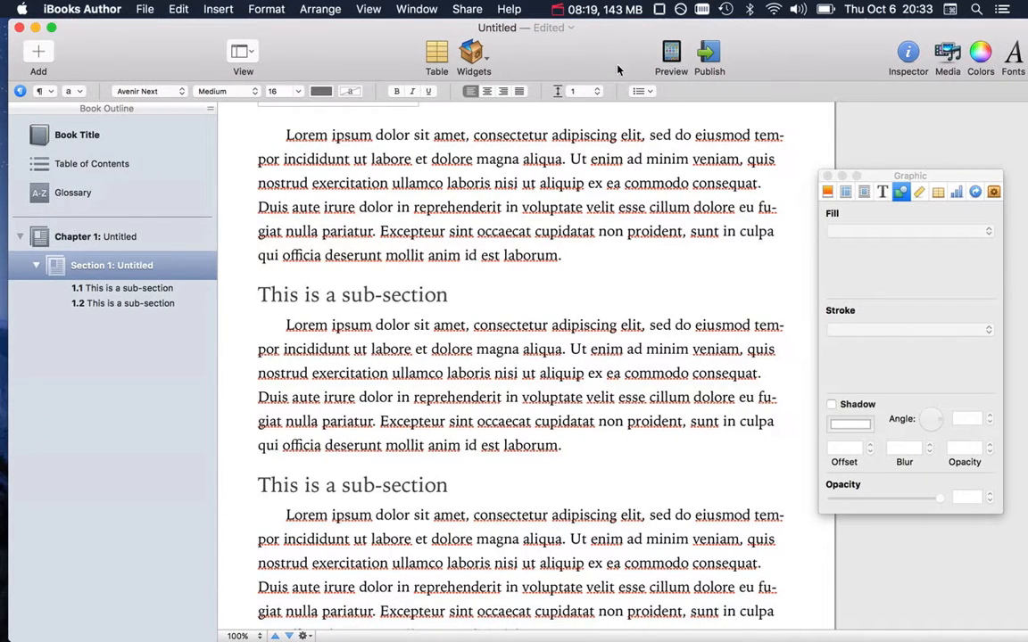
Step: Preview the book on this computer in iBooks for Mac and move the preview window away from the screen edge
click(672, 55)
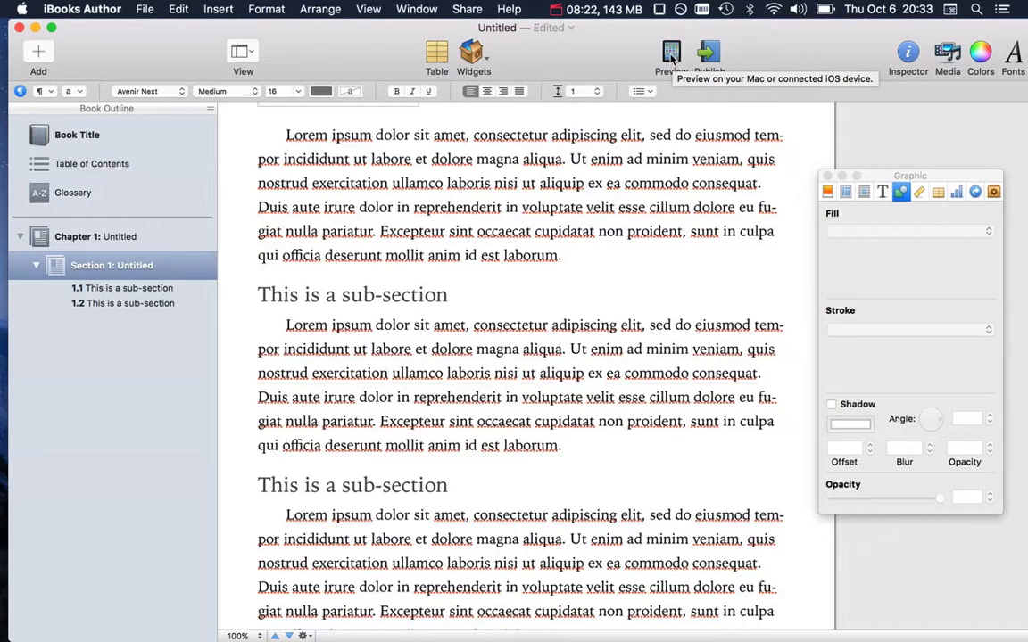
click(672, 58)
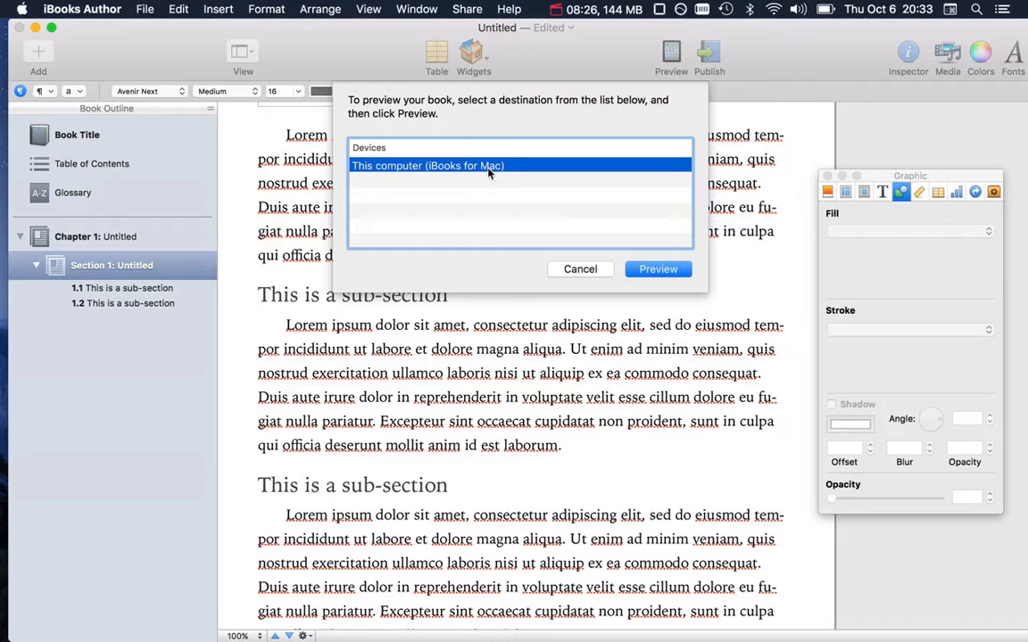
click(657, 270)
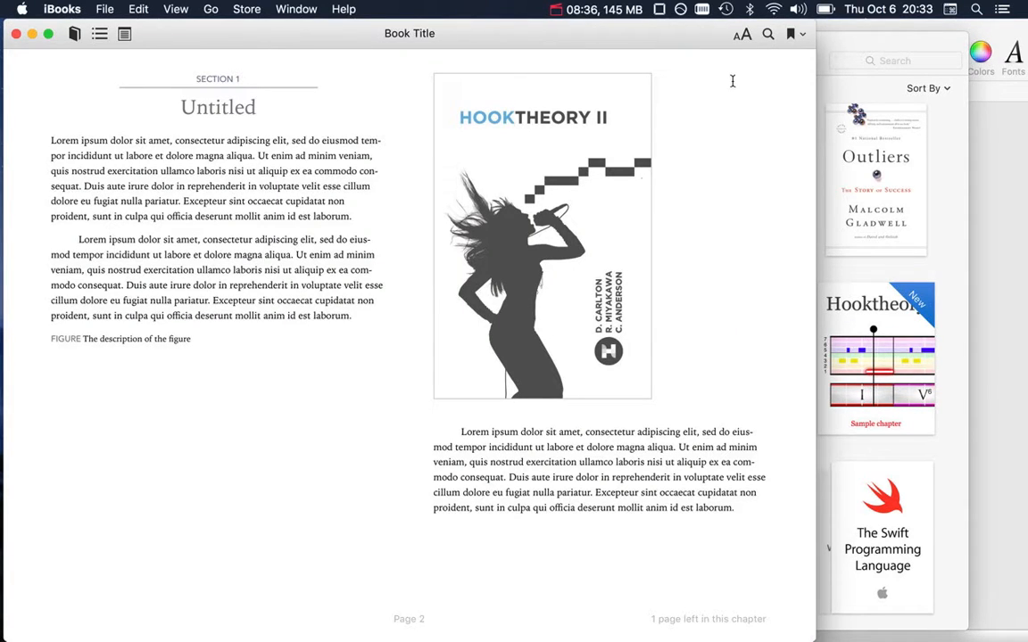
drag(673, 41, 705, 40)
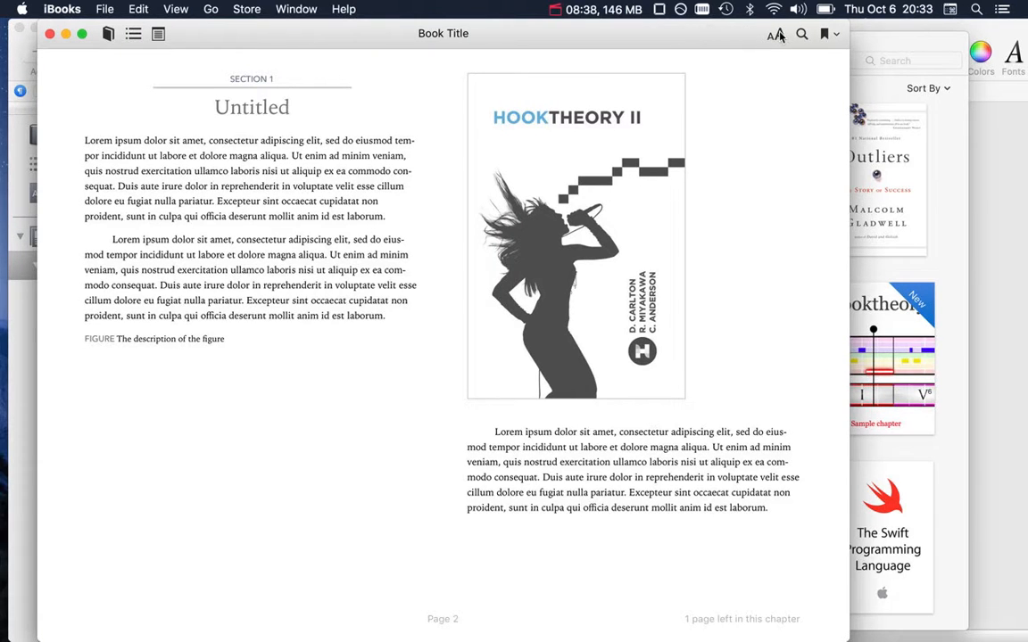
mouse_move(848, 637)
mouse_down()
mouse_move(944, 640)
mouse_move(849, 639)
mouse_up()
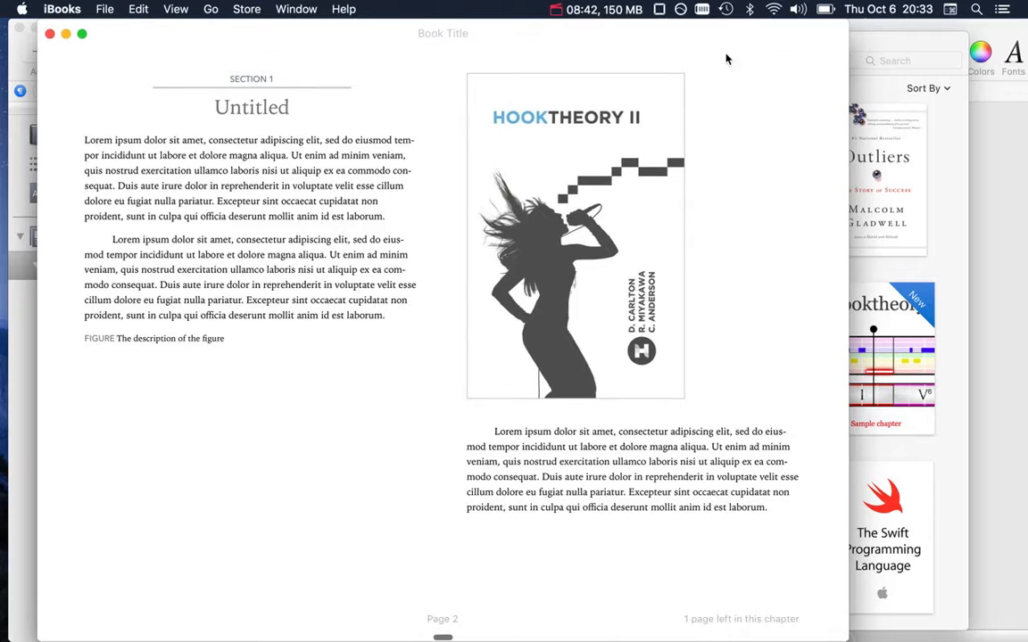
Step: Enlarge the preview's text by three sizes, comparing it with the next larger size, and close the appearance settings
click(775, 34)
click(808, 107)
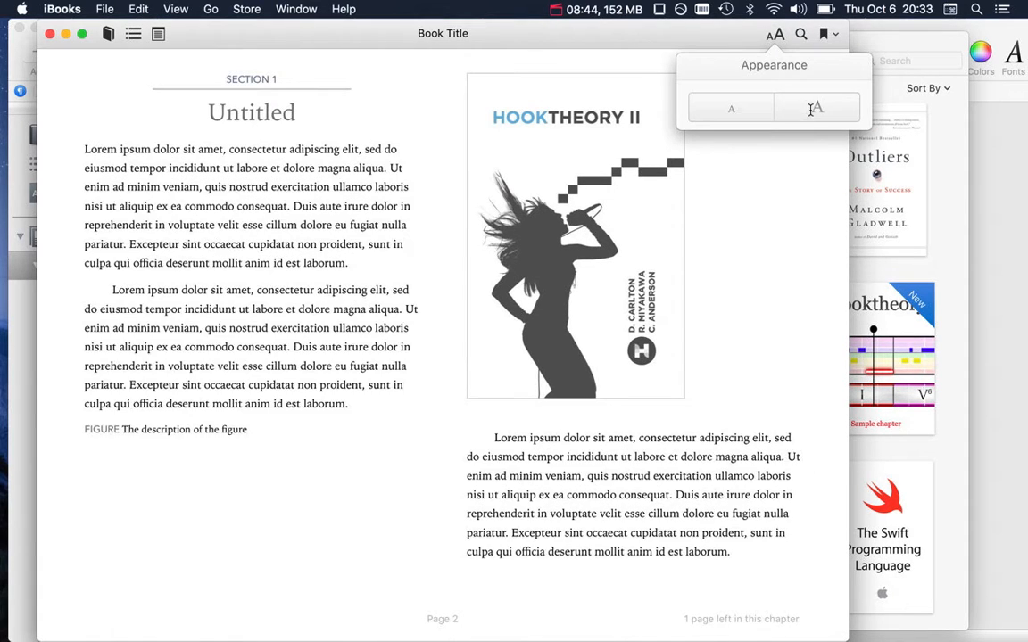
click(810, 108)
click(811, 110)
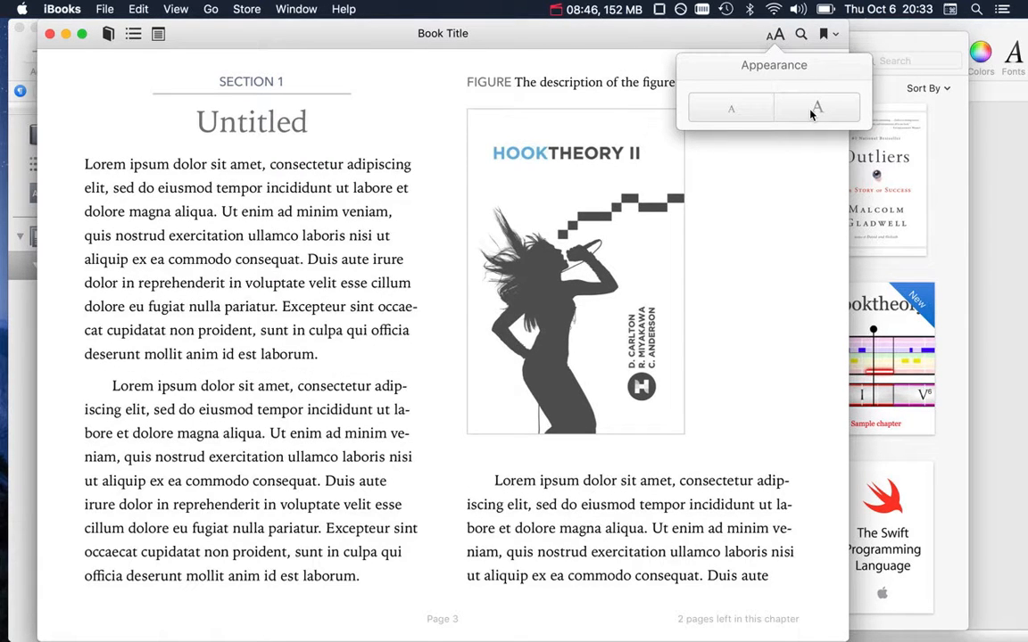
click(806, 105)
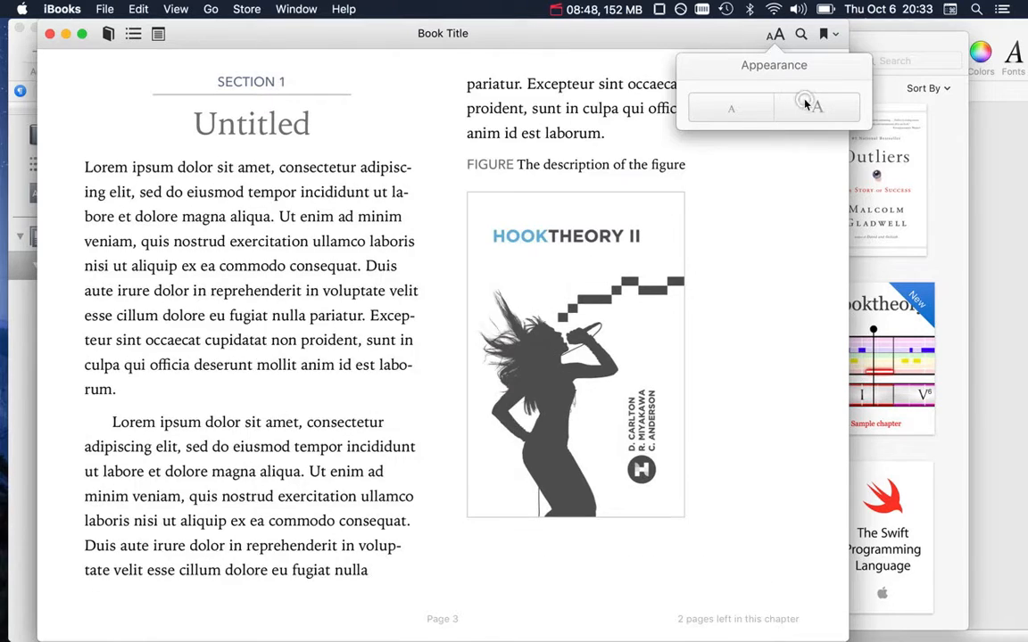
click(736, 108)
click(815, 108)
click(737, 107)
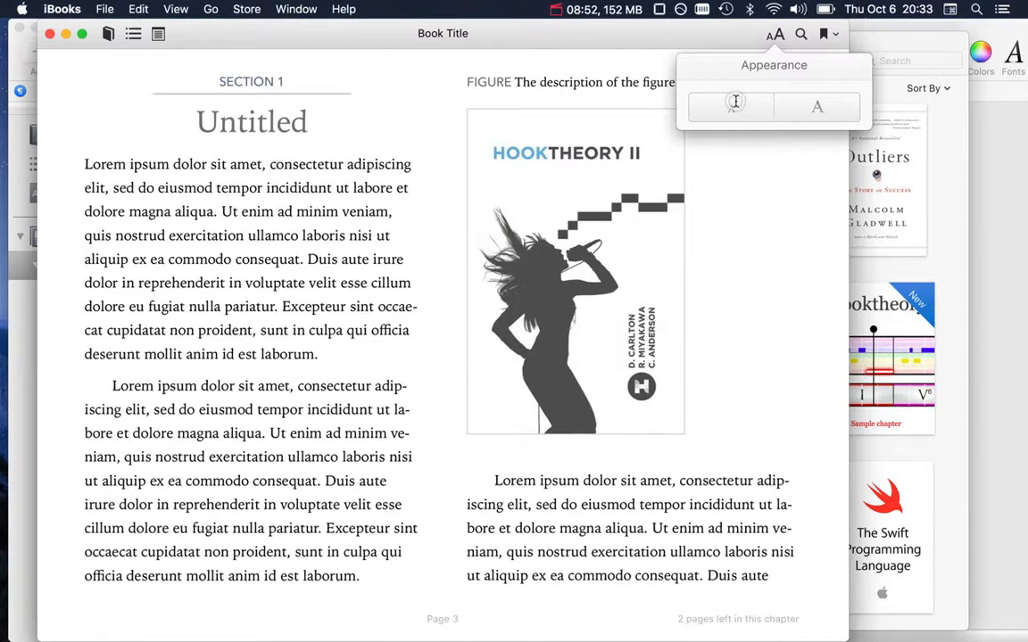
click(753, 233)
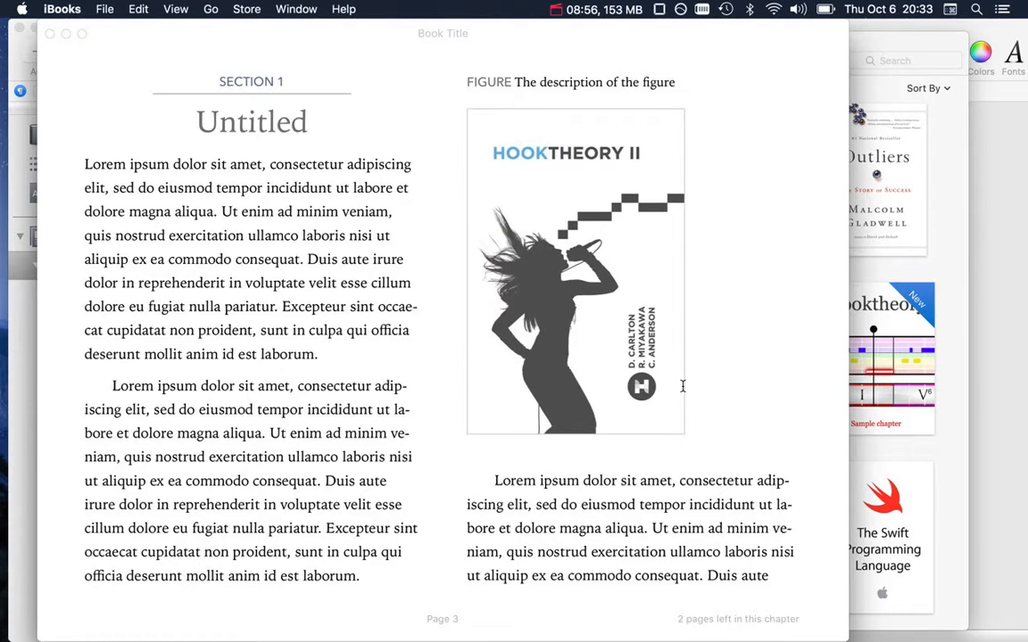
Step: Page forward in the preview to the spread containing the video and the comprehension question
click(831, 342)
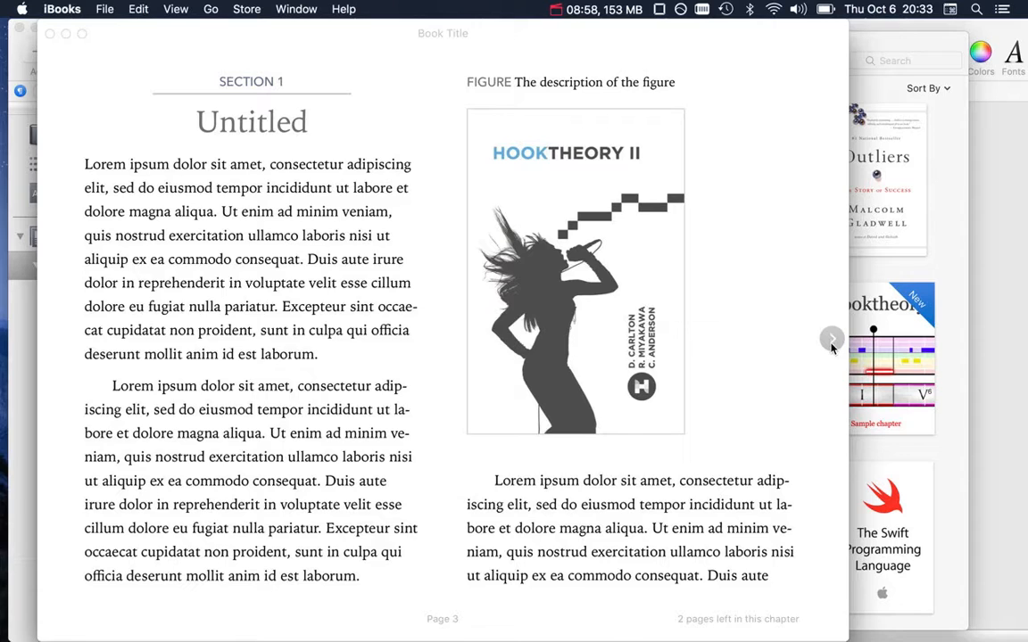
click(55, 342)
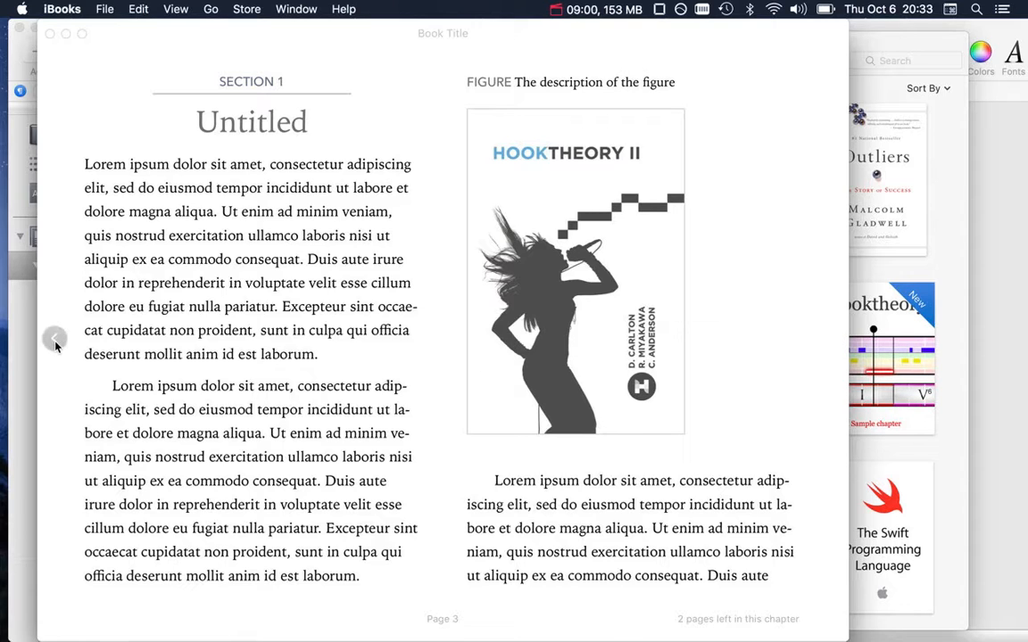
click(830, 344)
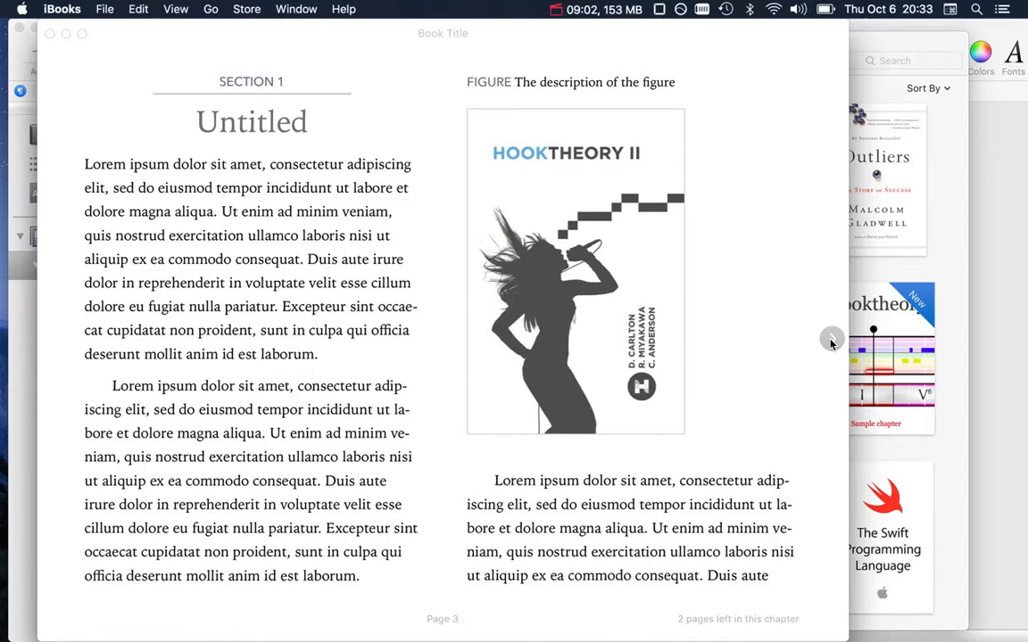
click(830, 343)
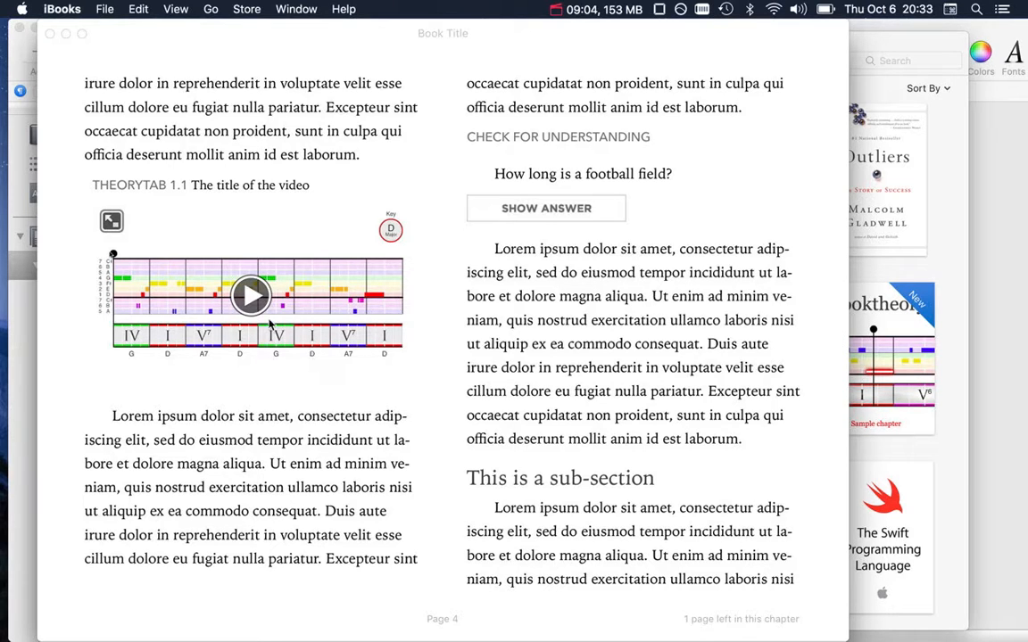
Step: Test the video in the page and full screen, and open and close the SHOW ANSWER pop-over
click(231, 266)
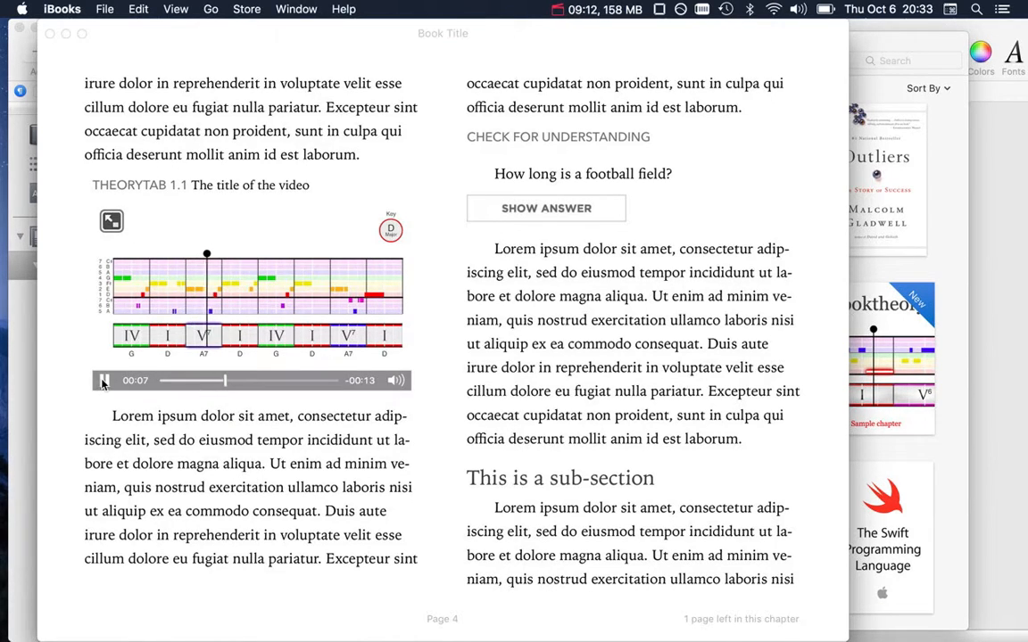
click(111, 222)
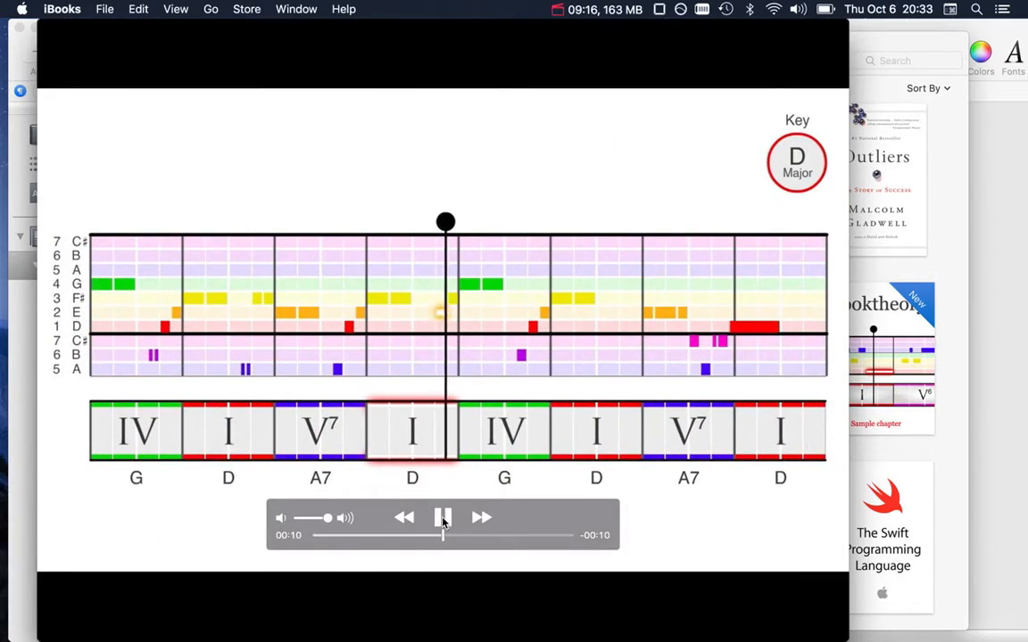
key(Escape)
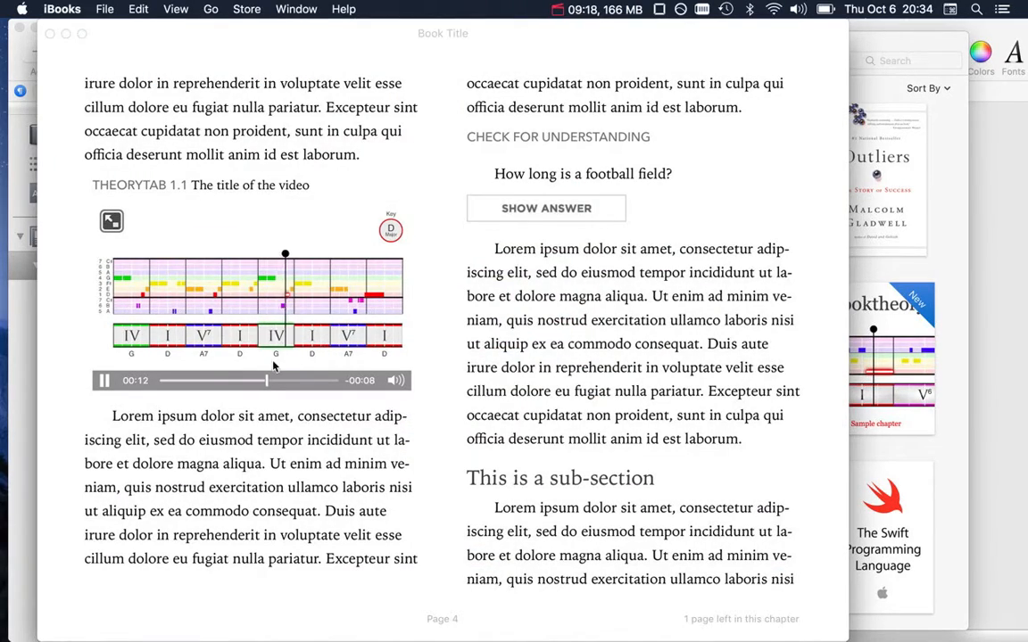
click(572, 210)
click(572, 212)
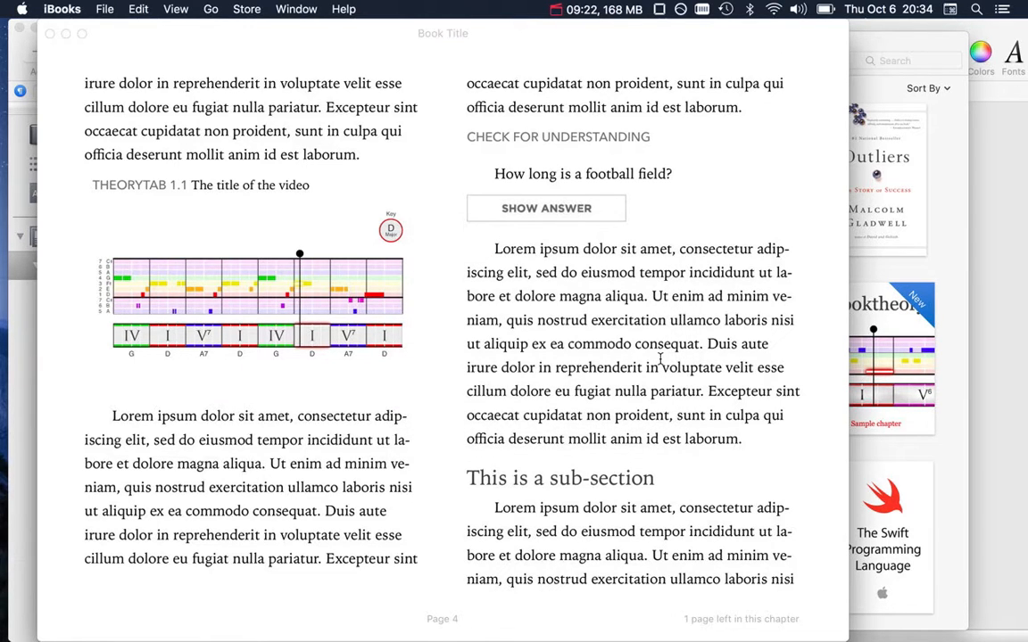
Step: Turn to the chapter's last page and go to the first sub-section from the book's table of contents
mouse_move(830, 363)
click(831, 339)
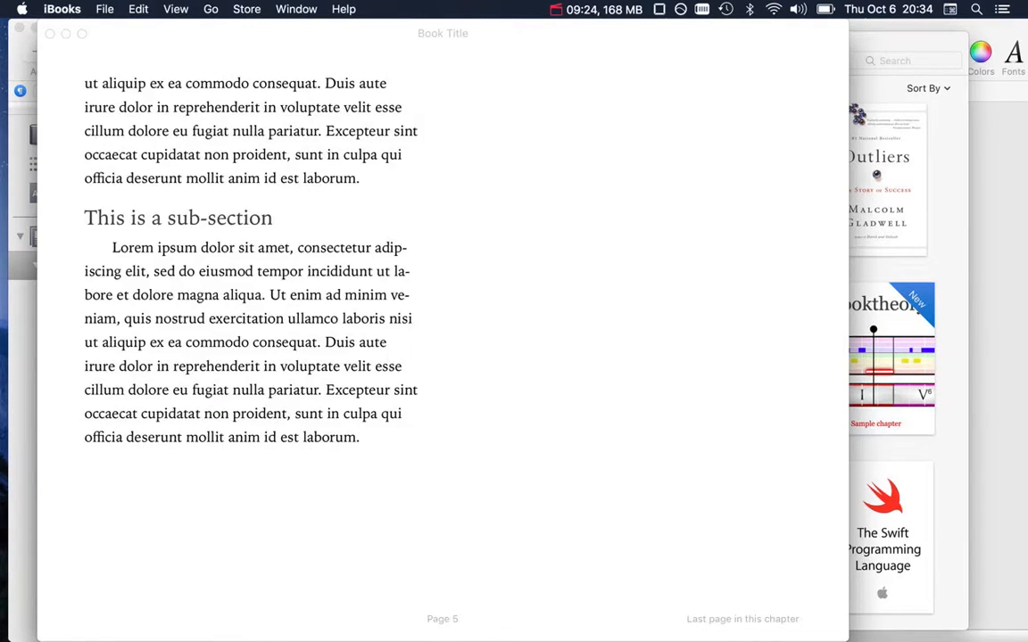
click(133, 34)
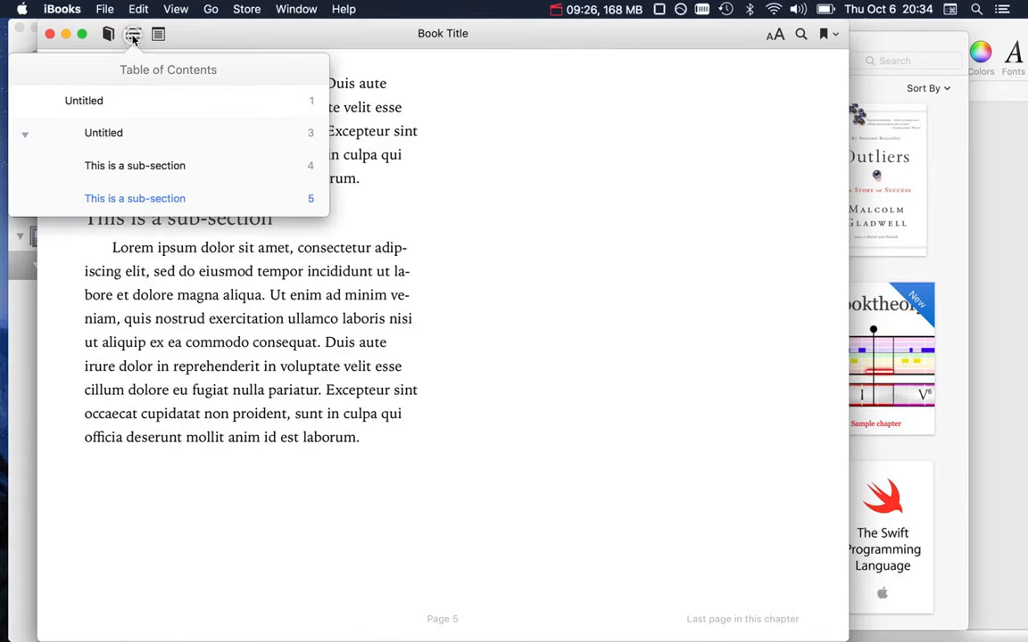
click(134, 166)
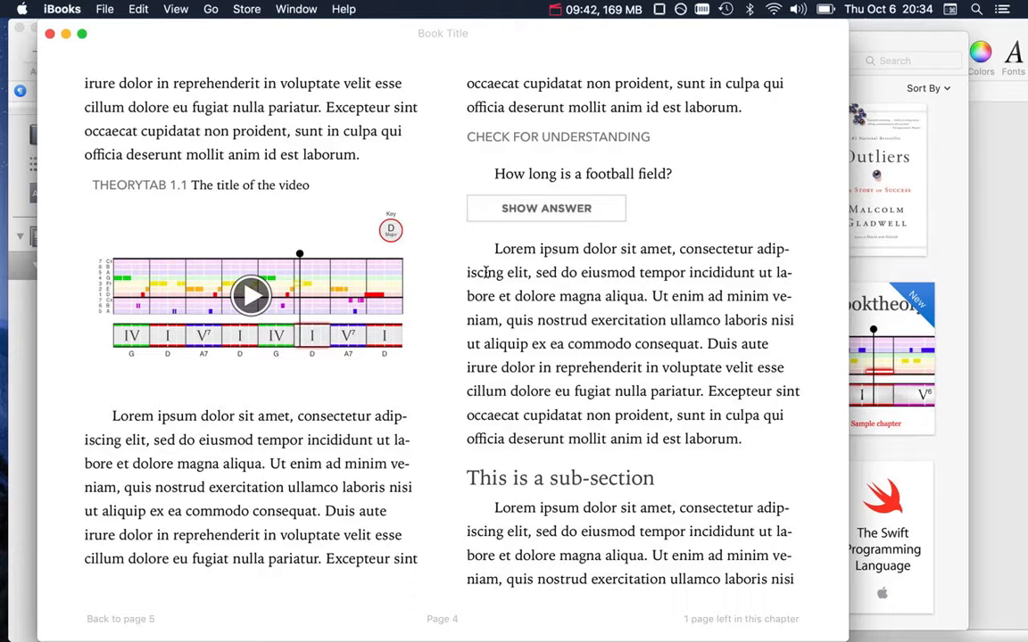
Step: Switch by way of iBooks Author to Chrome and show the 5.3 Relating Major And Minor page
key(super+Tab)
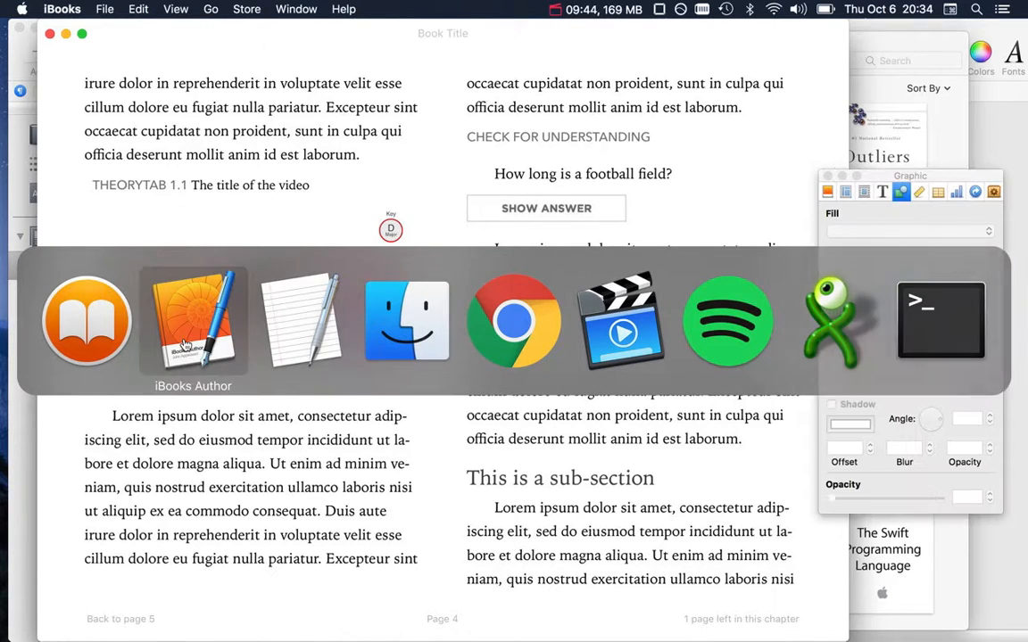
click(185, 344)
click(57, 271)
key(Left)
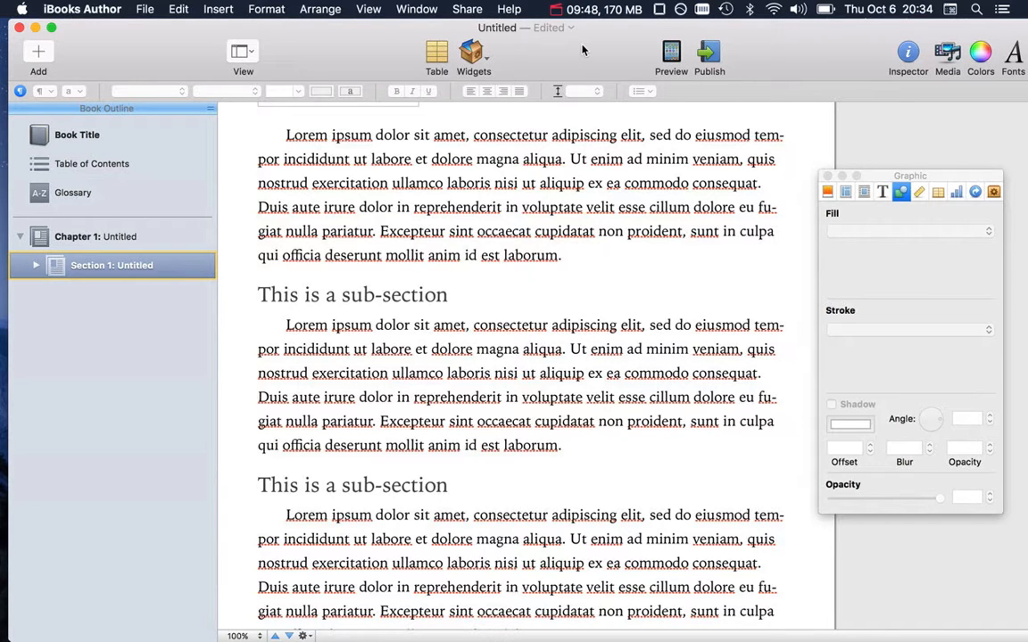
key(super+Tab)
click(511, 328)
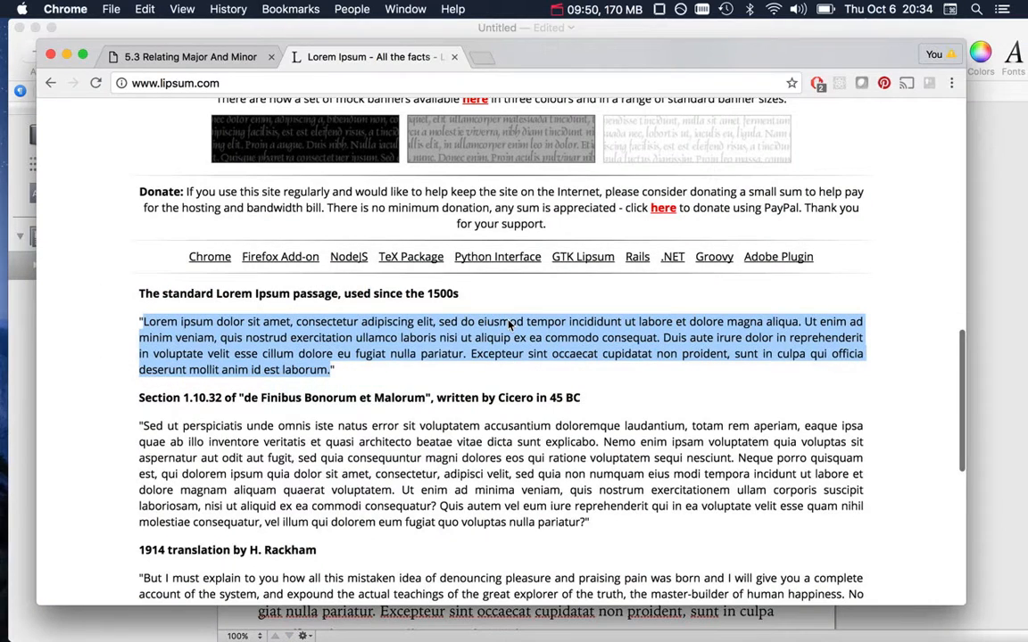
key(ctrl+shift+Tab)
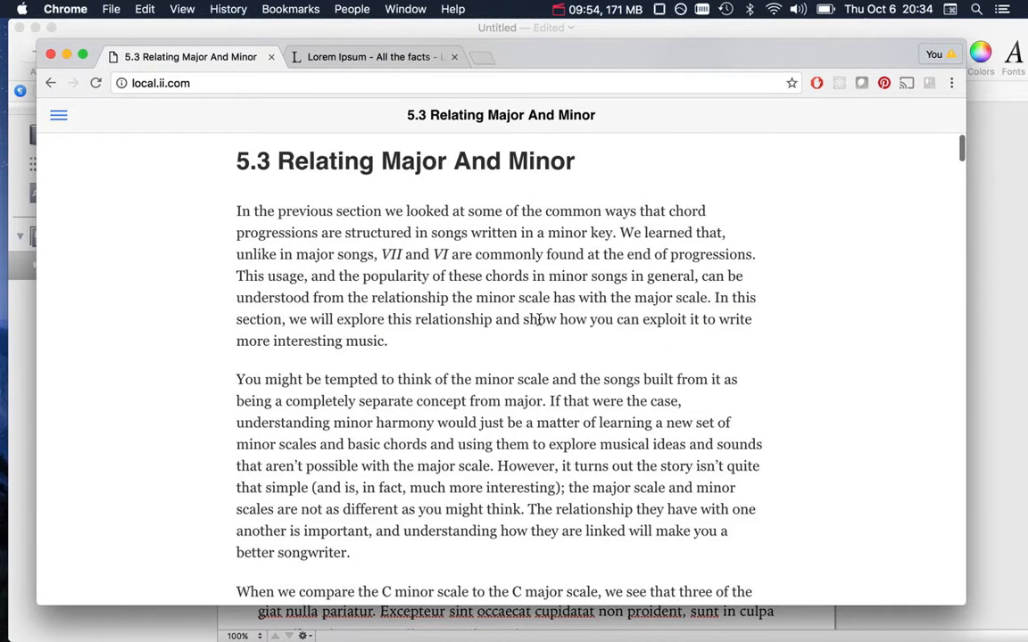
Step: Look over the opening text and scale diagrams, and briefly play the Basic chords in A minor video
scroll(530, 404, down, 10)
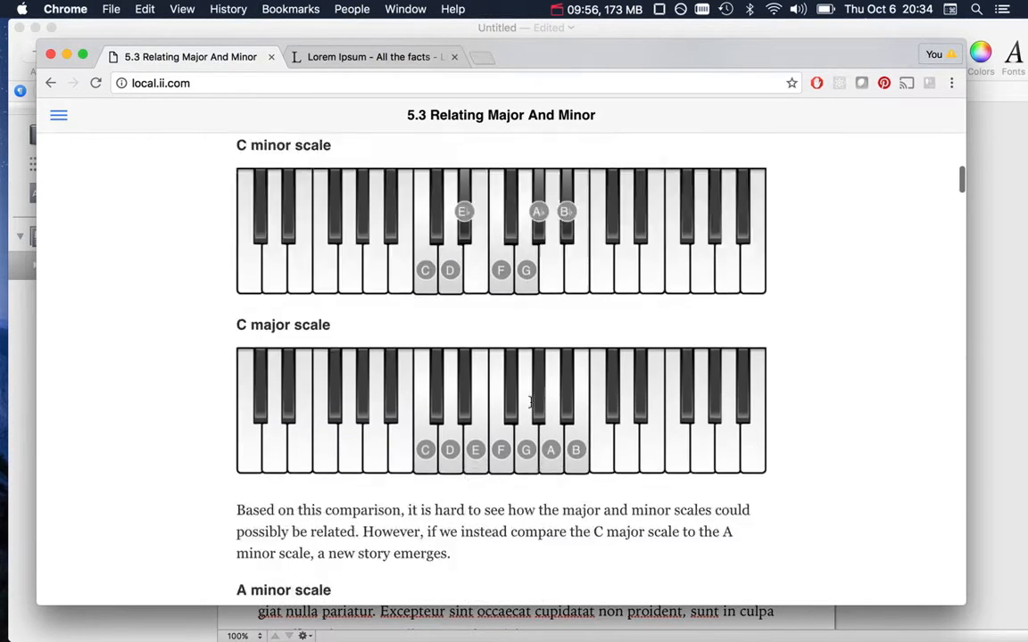
scroll(530, 404, down, 5)
scroll(530, 405, up, 15)
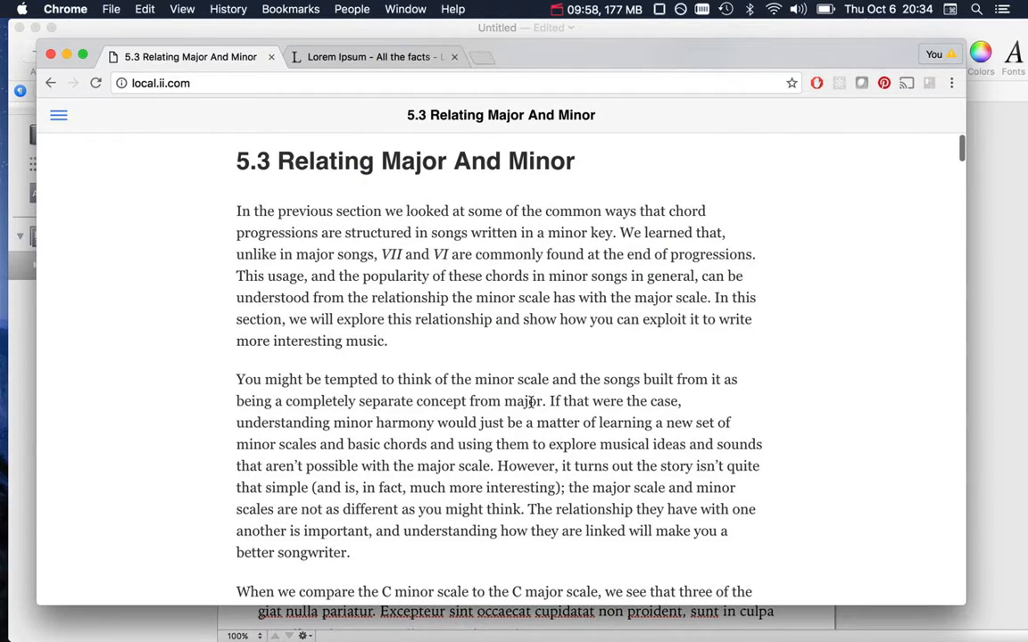
scroll(530, 404, down, 8)
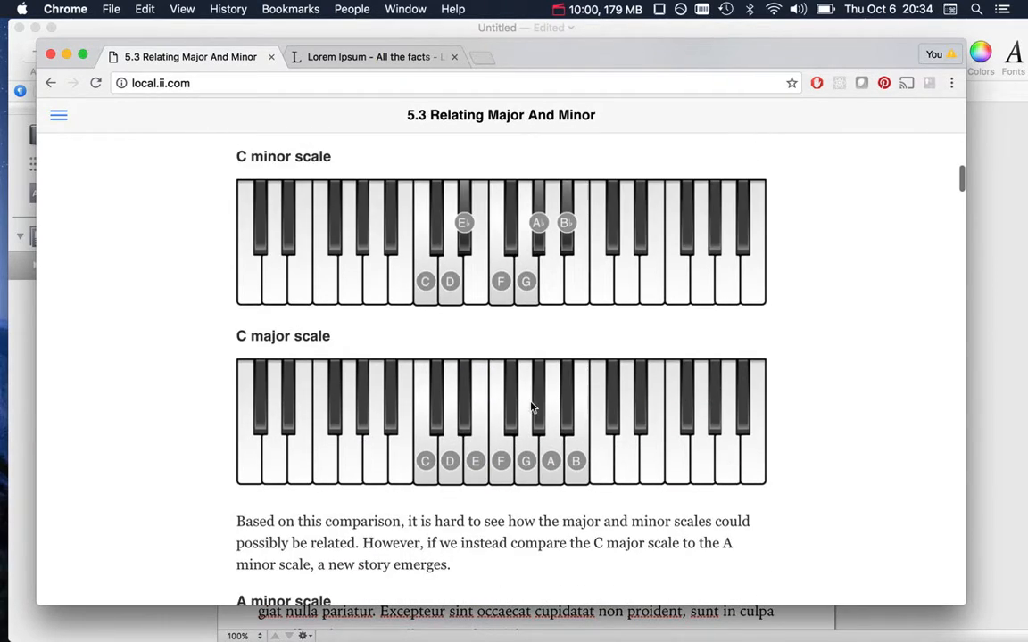
scroll(477, 395, down, 10)
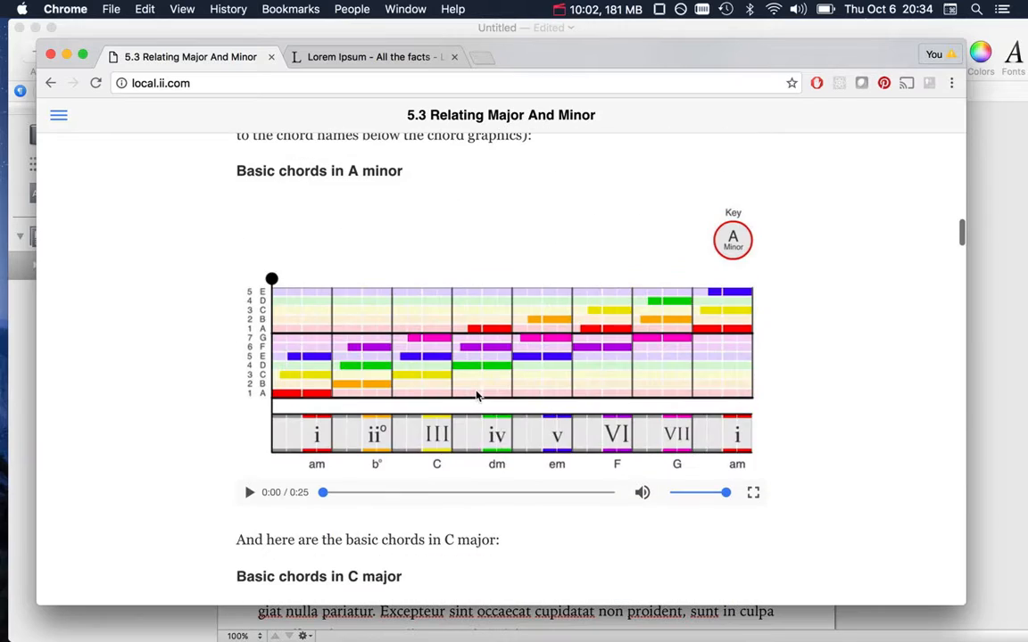
click(251, 492)
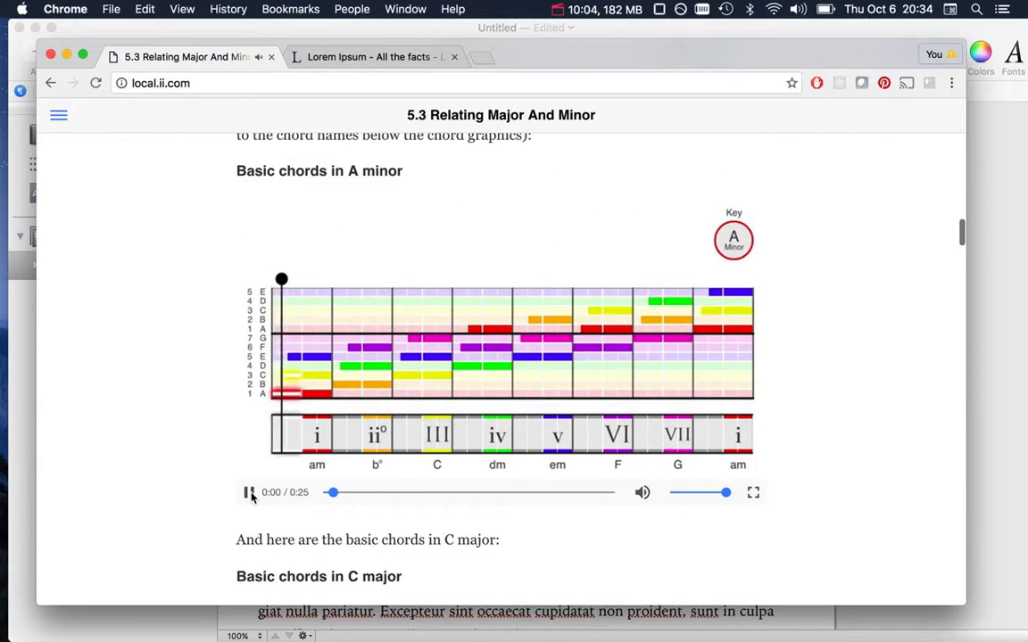
click(251, 492)
Step: Look over the first Check for Understanding questions, and review the introduction and the C minor and C major scale diagrams
scroll(481, 475, down, 15)
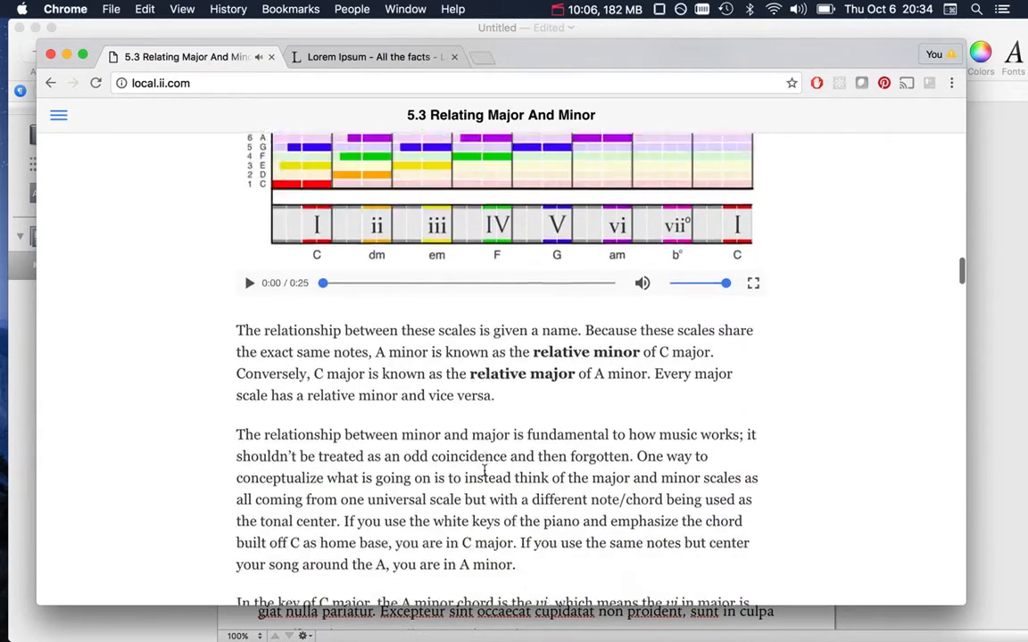
scroll(485, 470, down, 15)
scroll(484, 475, up, 2)
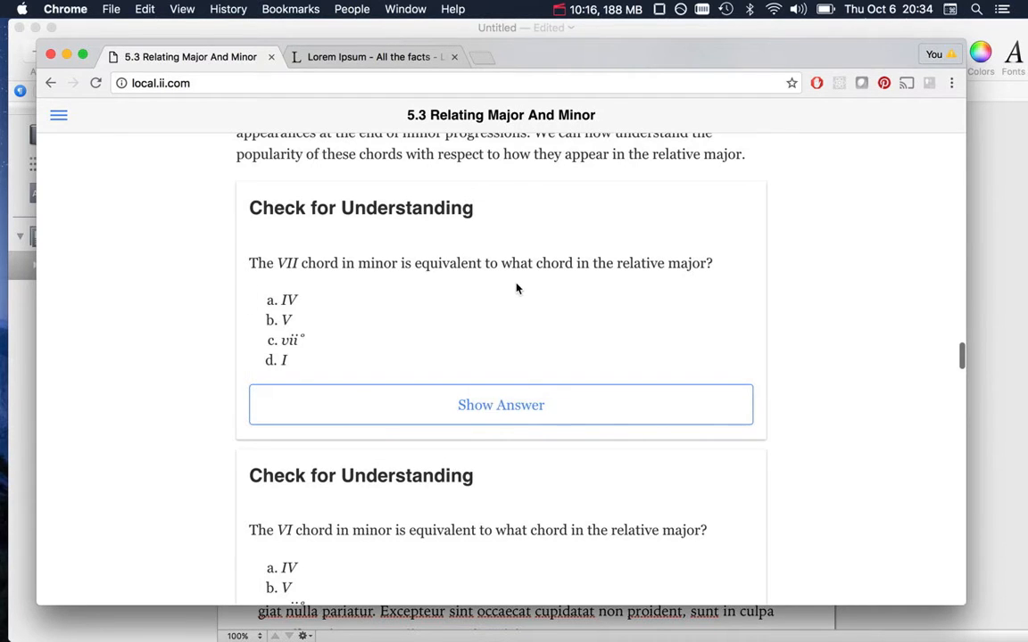
scroll(518, 288, up, 20)
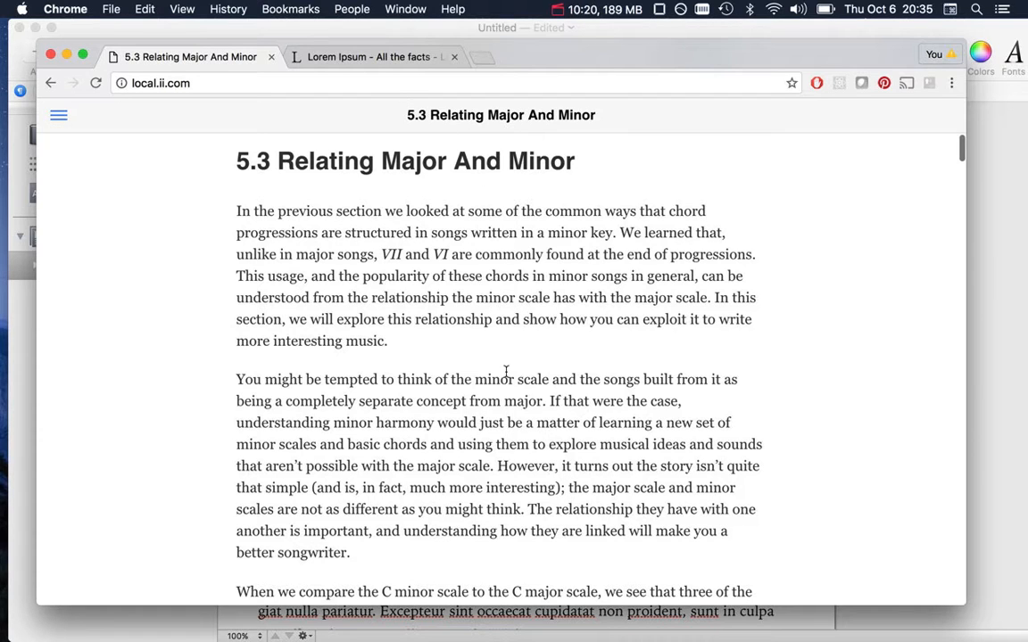
scroll(505, 373, down, 4)
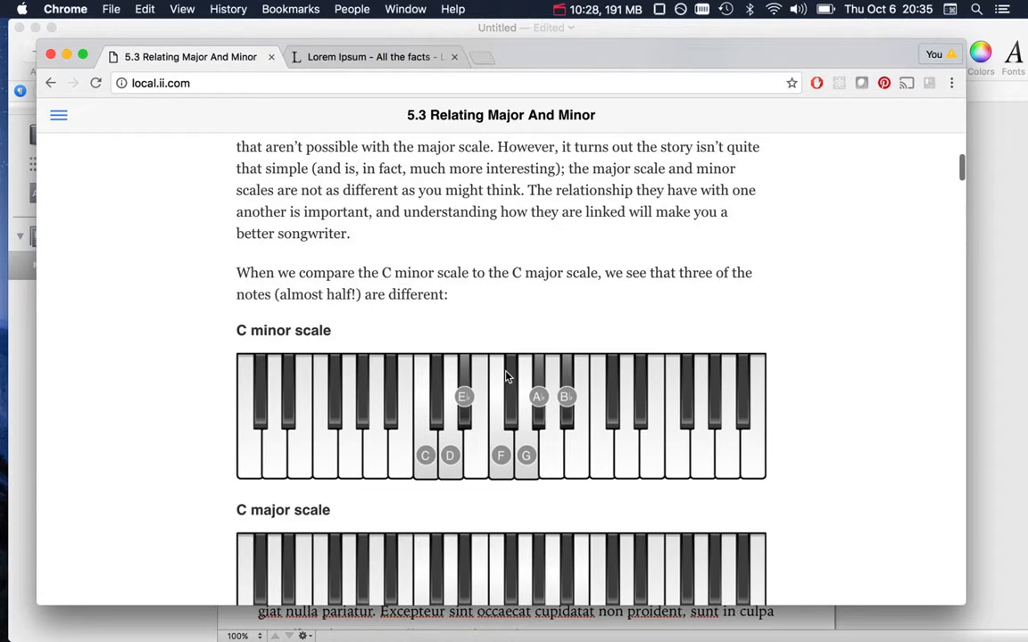
scroll(505, 377, down, 5)
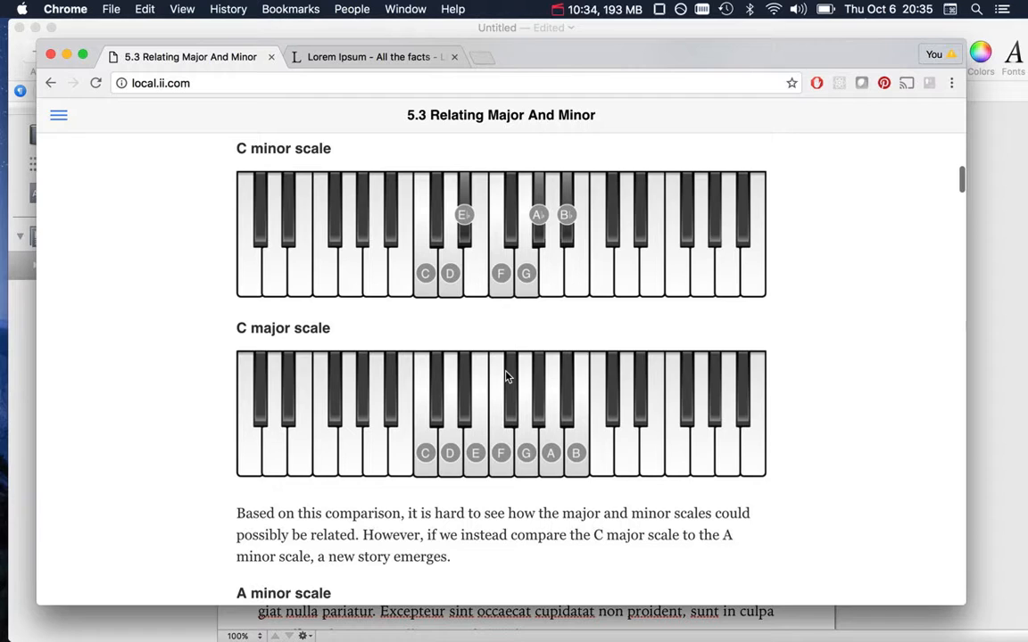
Step: Switch to the iBooks preview and open and close the SHOW ANSWER pop-over of the football field question
key(super+Tab)
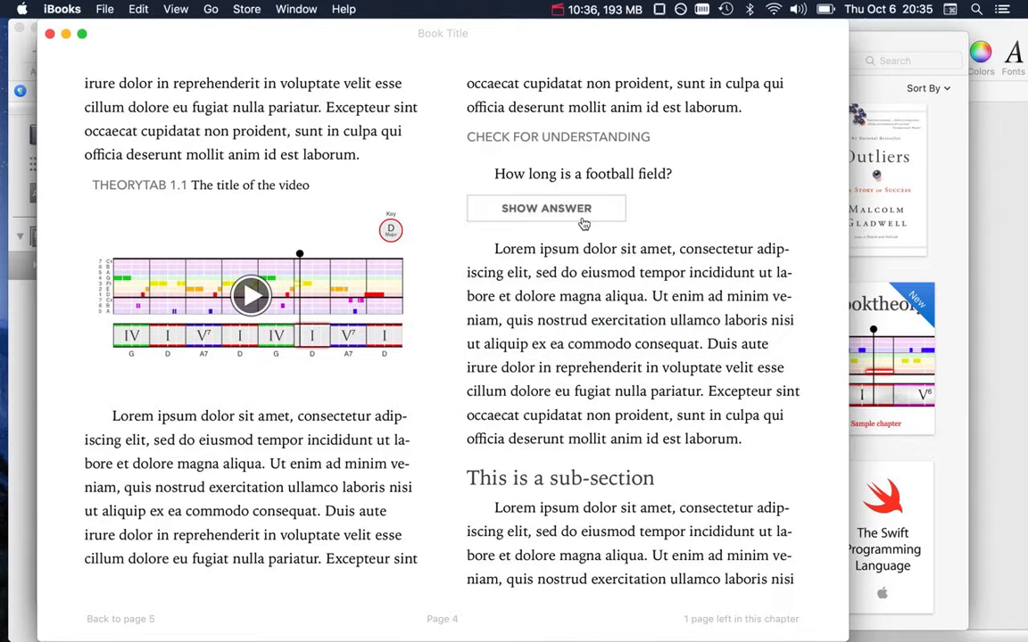
click(582, 219)
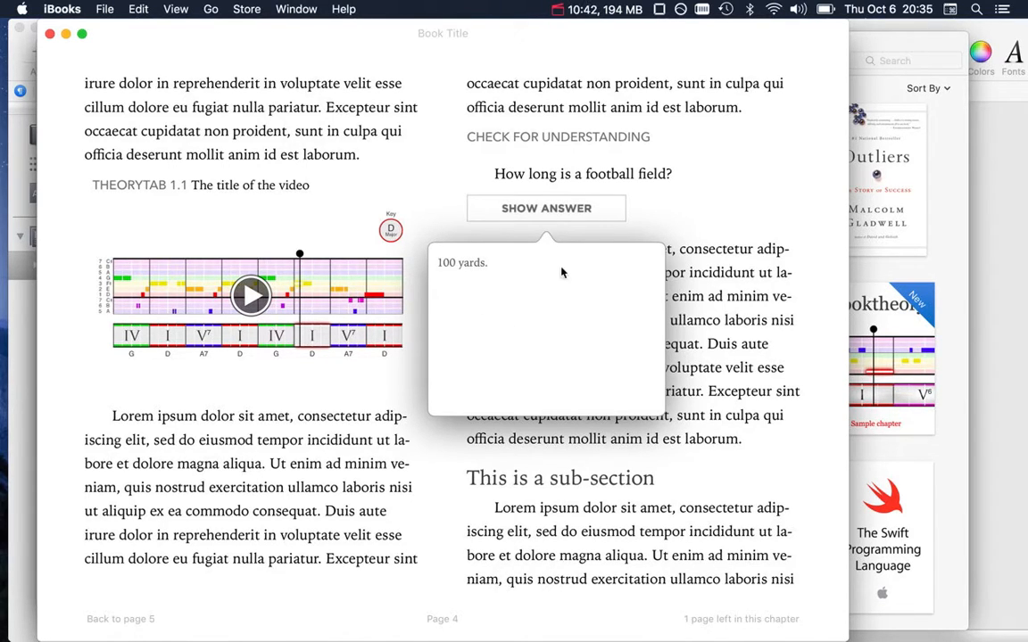
click(547, 214)
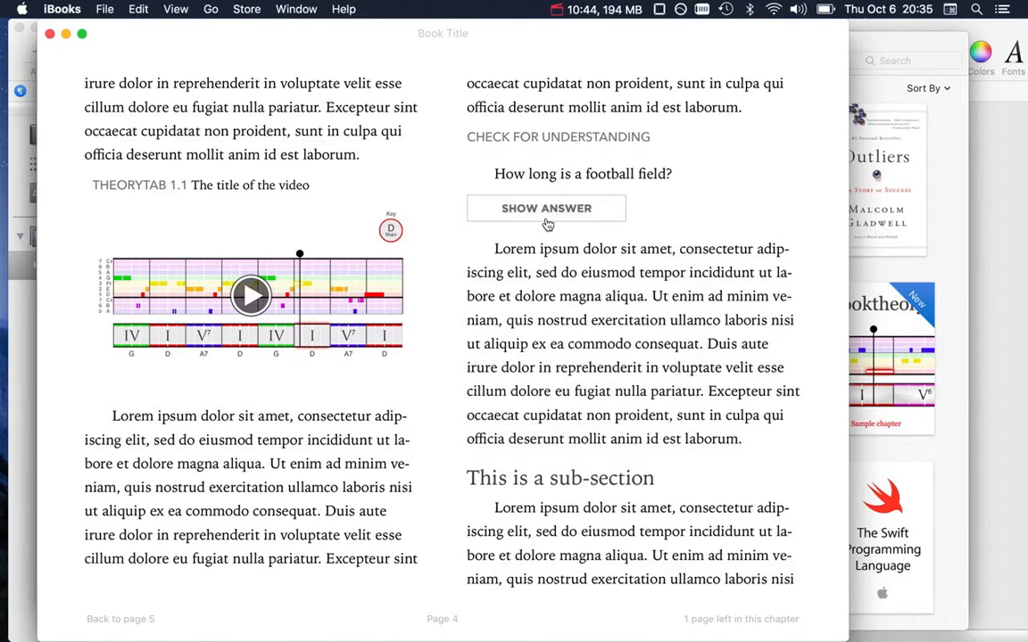
Step: Switch to Chrome and reveal the answers to the VII chord and VI chord questions
key(super+Tab)
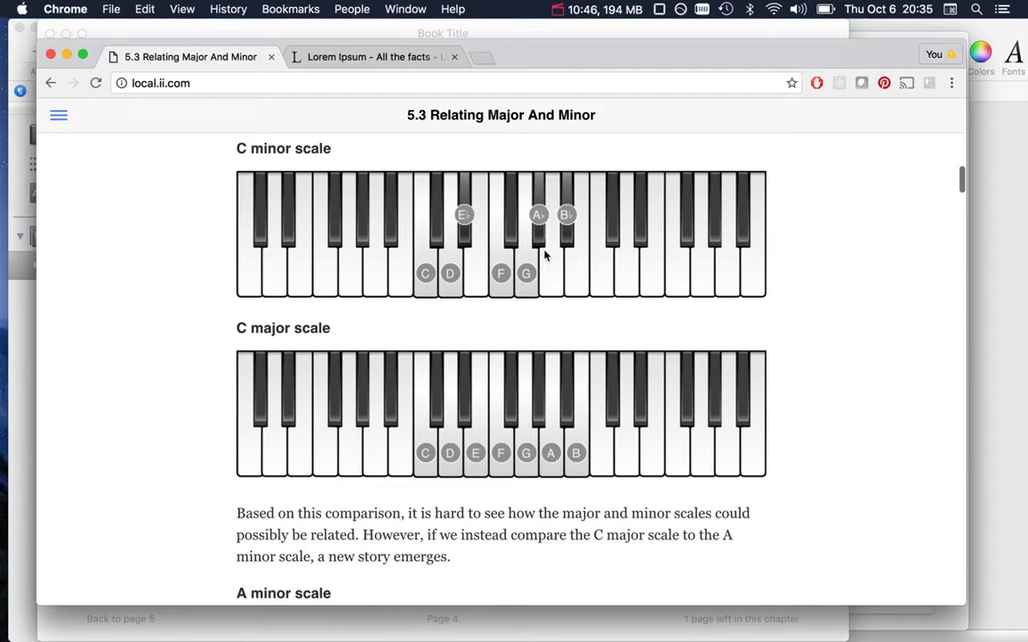
scroll(546, 256, down, 15)
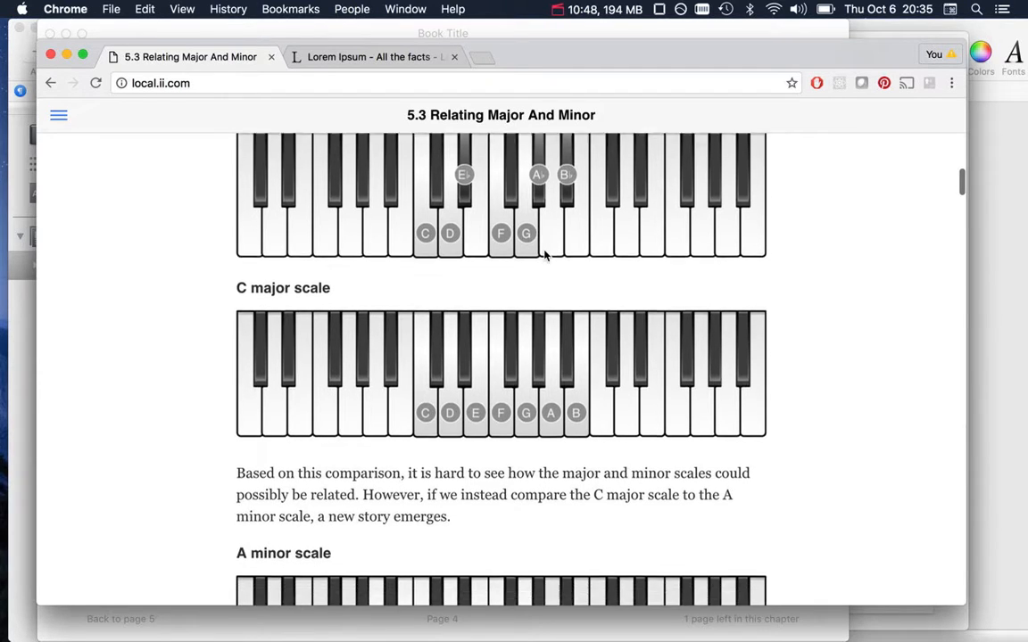
scroll(545, 256, down, 20)
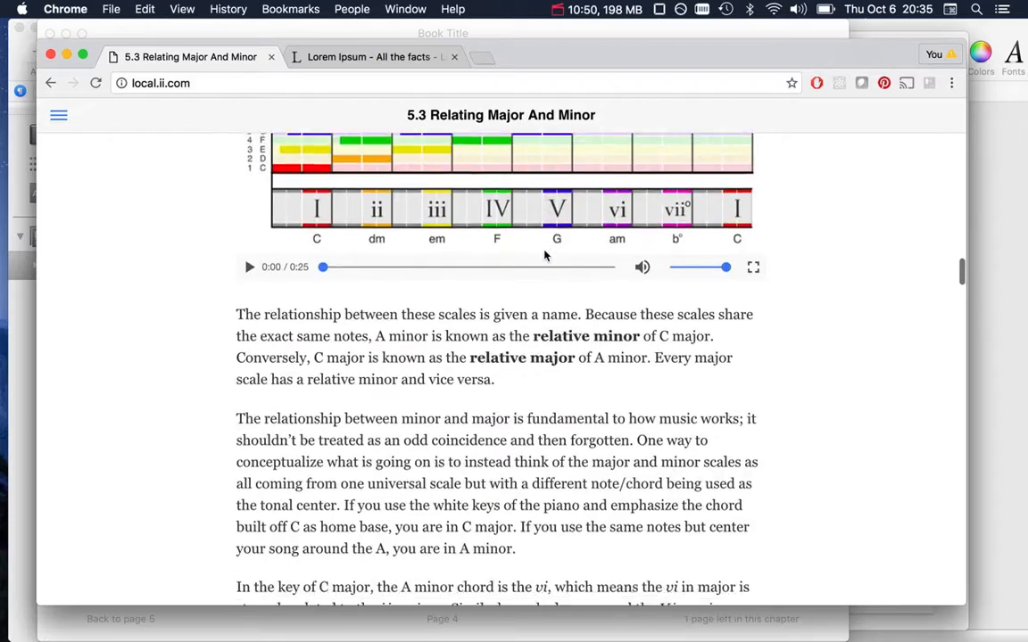
scroll(526, 304, down, 4)
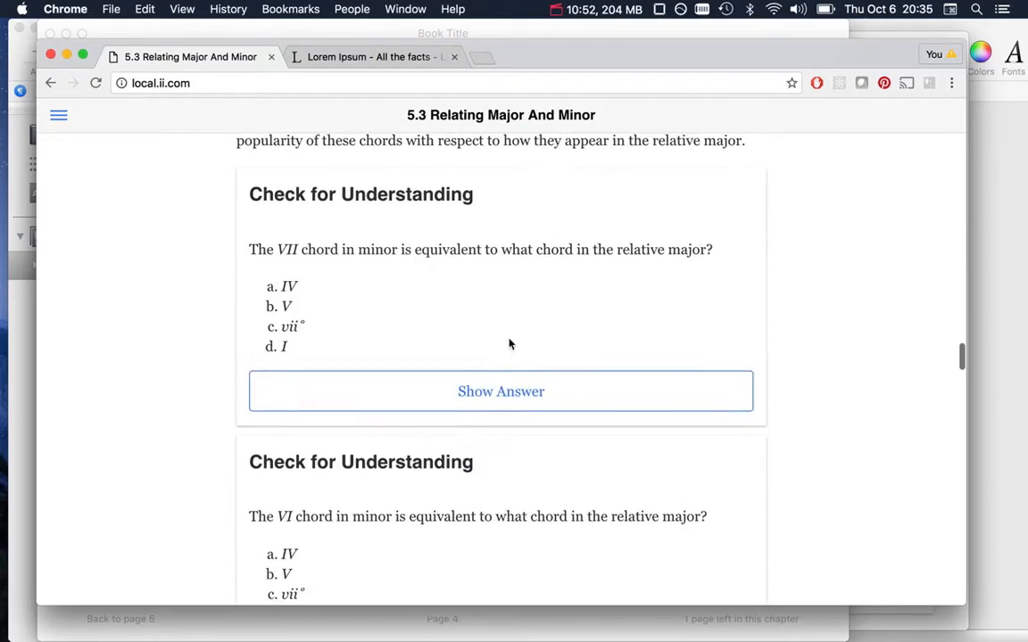
click(496, 399)
scroll(498, 427, down, 1)
scroll(498, 427, down, 10)
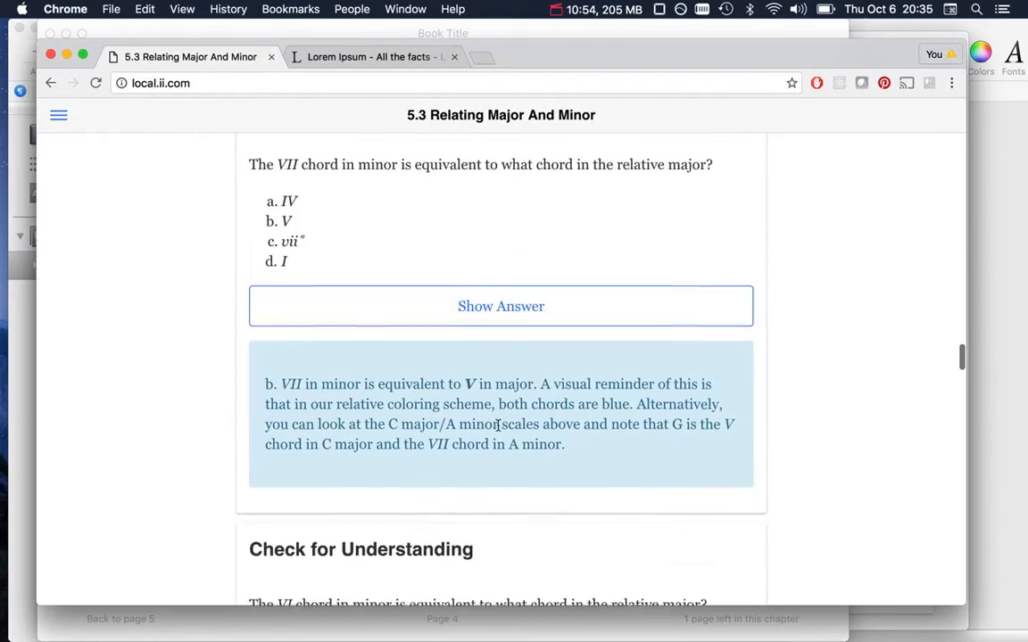
click(500, 435)
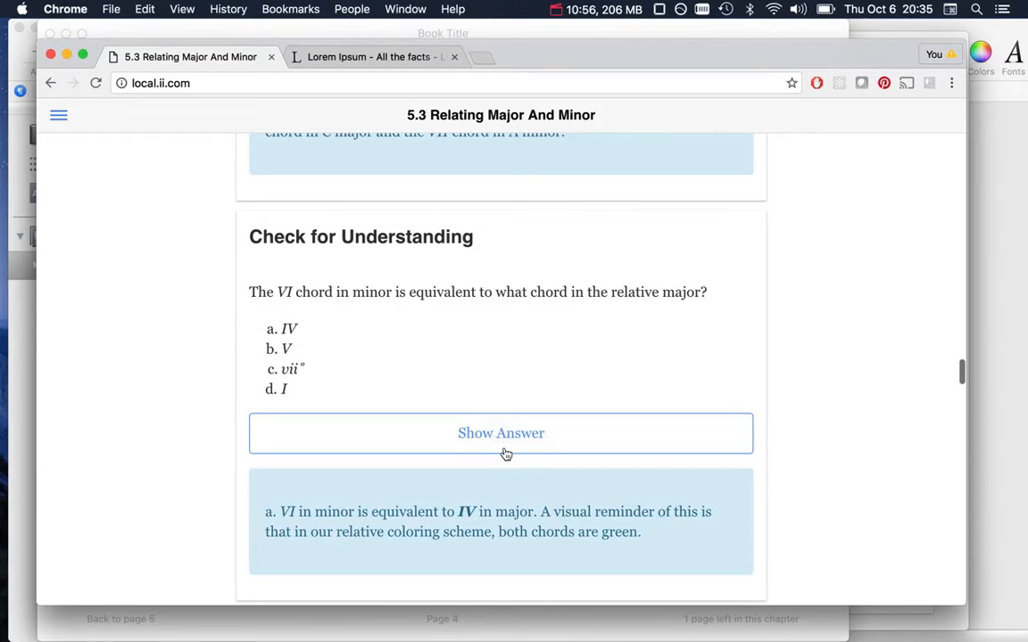
Step: Reveal both answers of the question about the chord that follows iii in the G major progression
scroll(500, 455, down, 4)
scroll(501, 479, down, 6)
scroll(500, 479, down, 20)
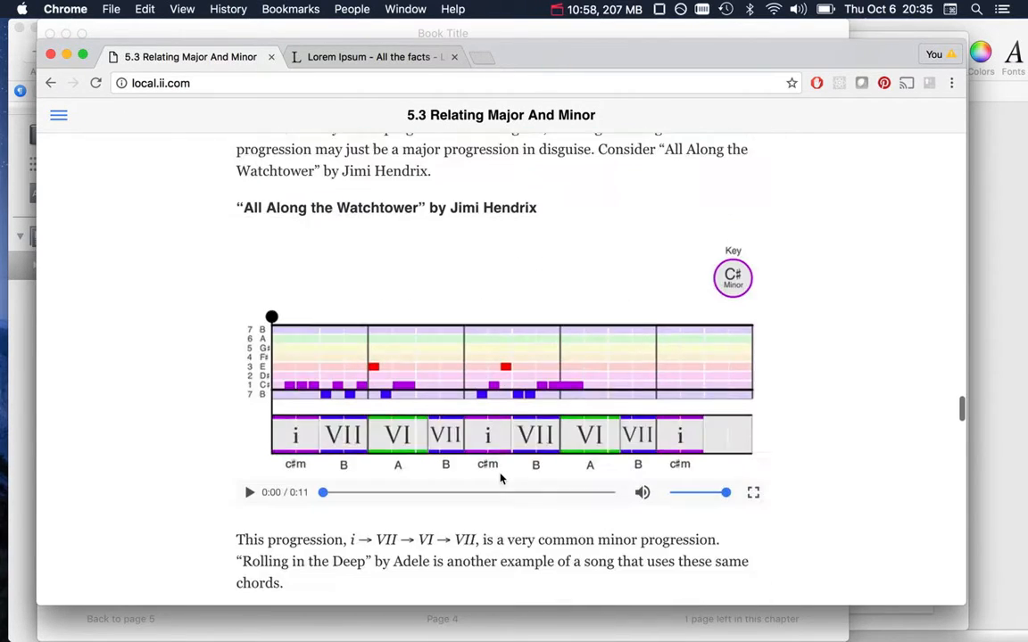
scroll(501, 479, down, 20)
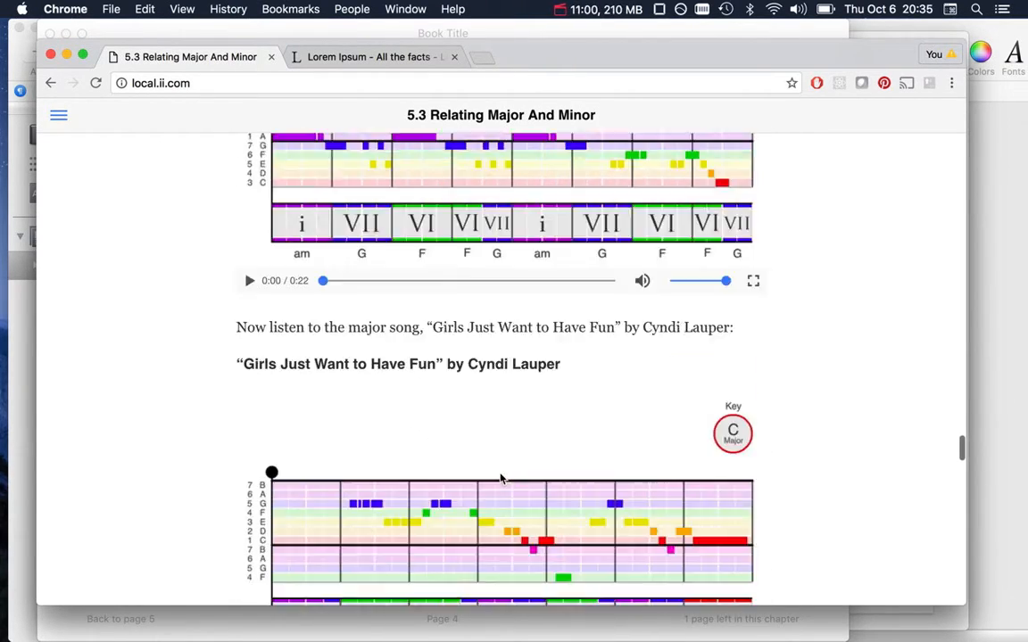
scroll(500, 479, down, 20)
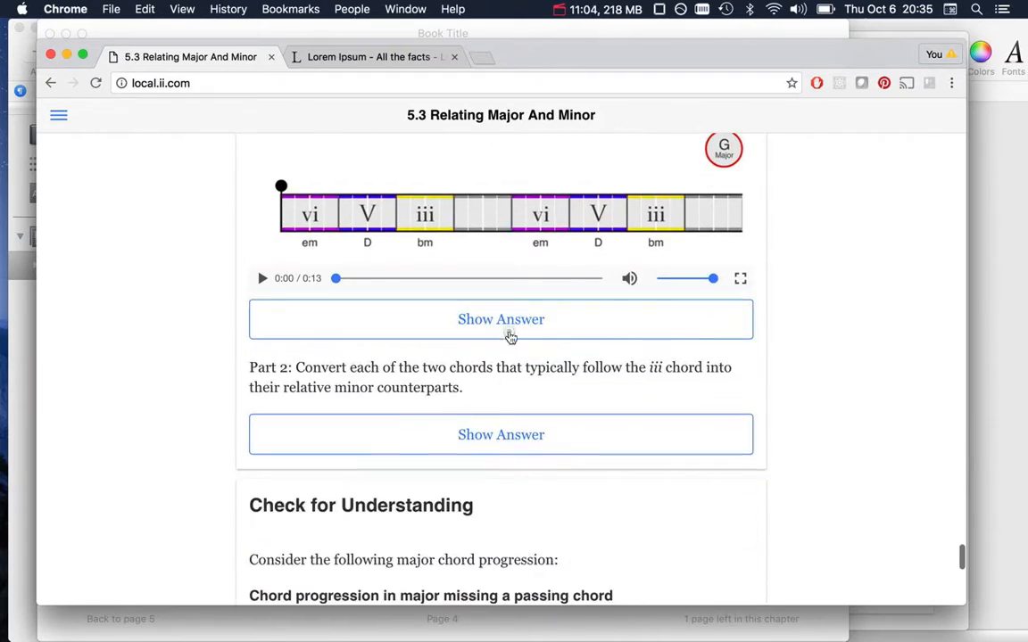
click(508, 330)
scroll(504, 419, down, 5)
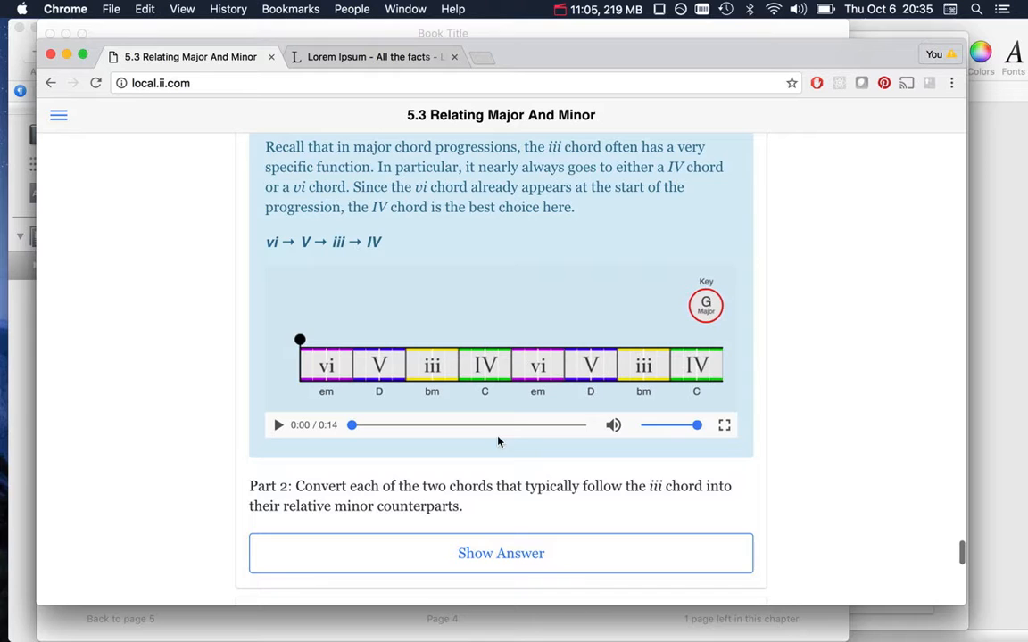
click(486, 555)
Step: Reveal both answers of the question about the major progression missing a passing chord
scroll(495, 515, down, 15)
scroll(501, 514, down, 13)
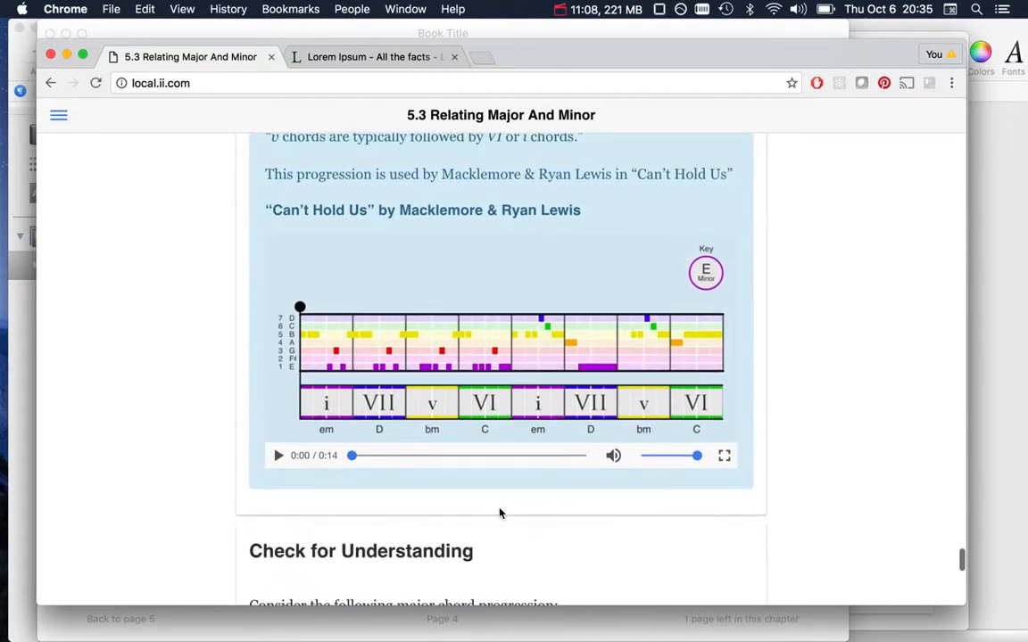
click(499, 546)
scroll(499, 518, down, 9)
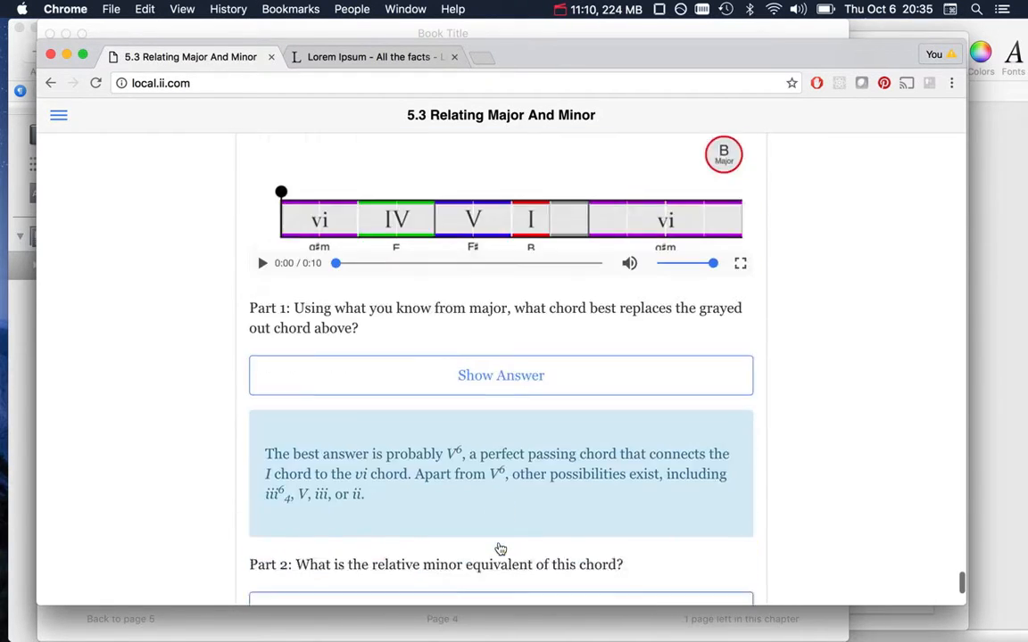
click(500, 415)
Step: Search the page for "show ans" from its beginning and step through the matches
scroll(525, 415, up, 20)
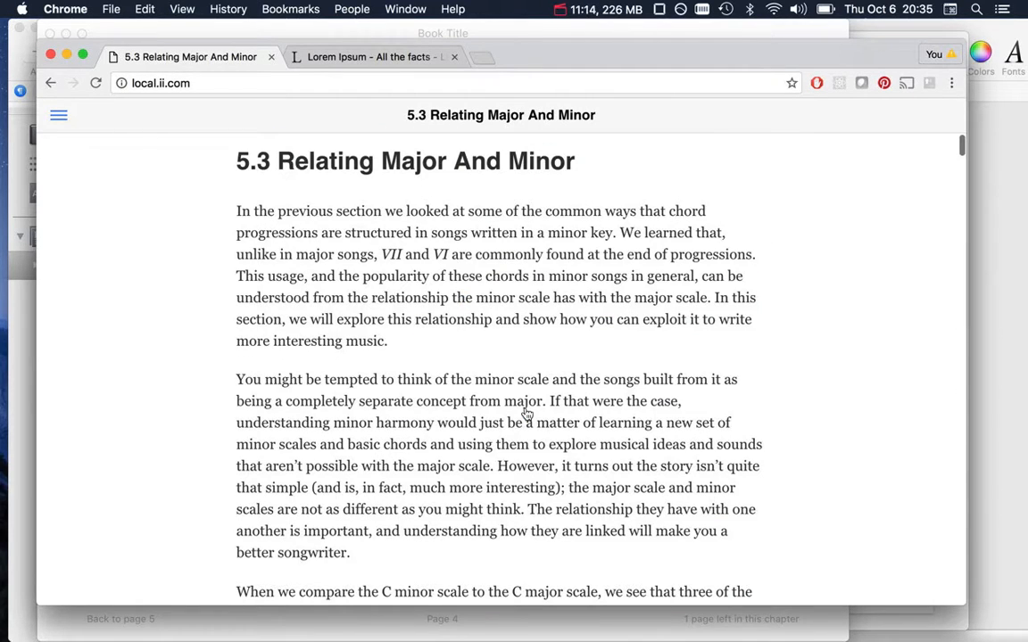
key(super+f)
text(shw)
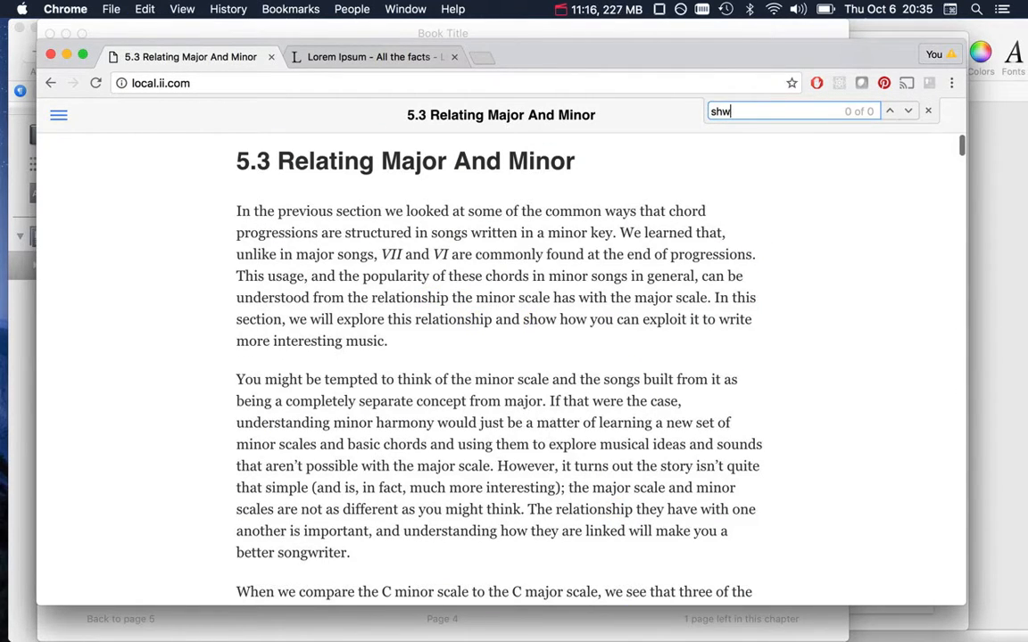
key(BackSpace)
text(ow ans)
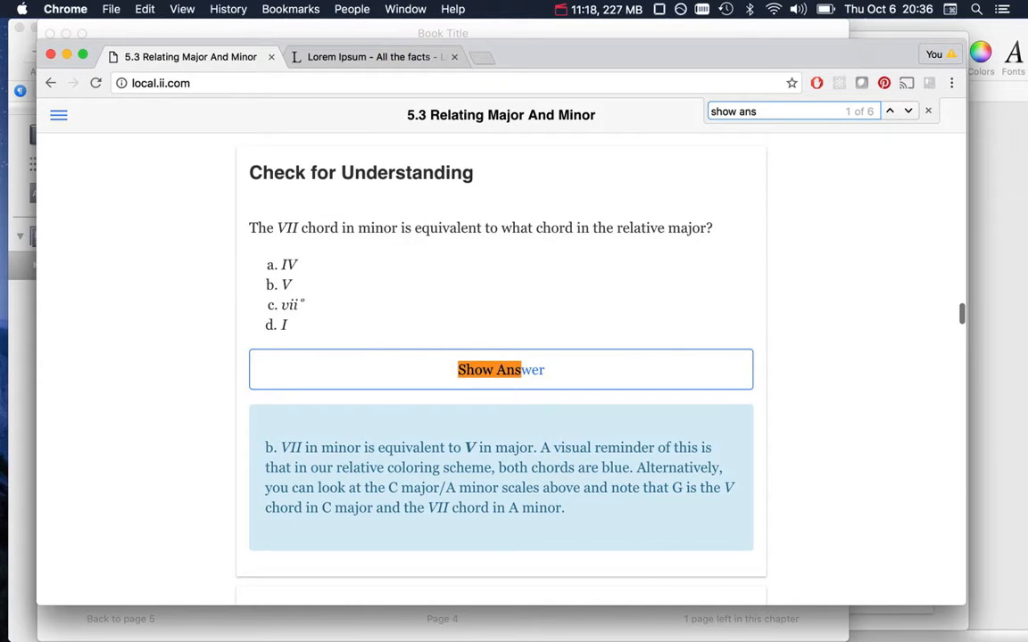
key(Return)
key(Return)
key(Return)
key(Return)
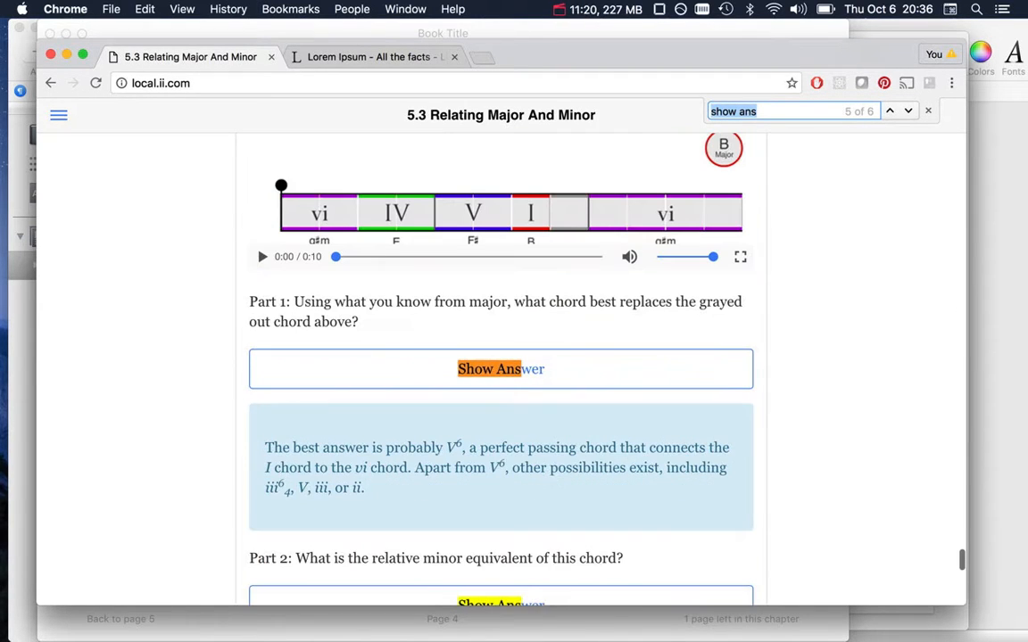
key(Return)
key(super+g)
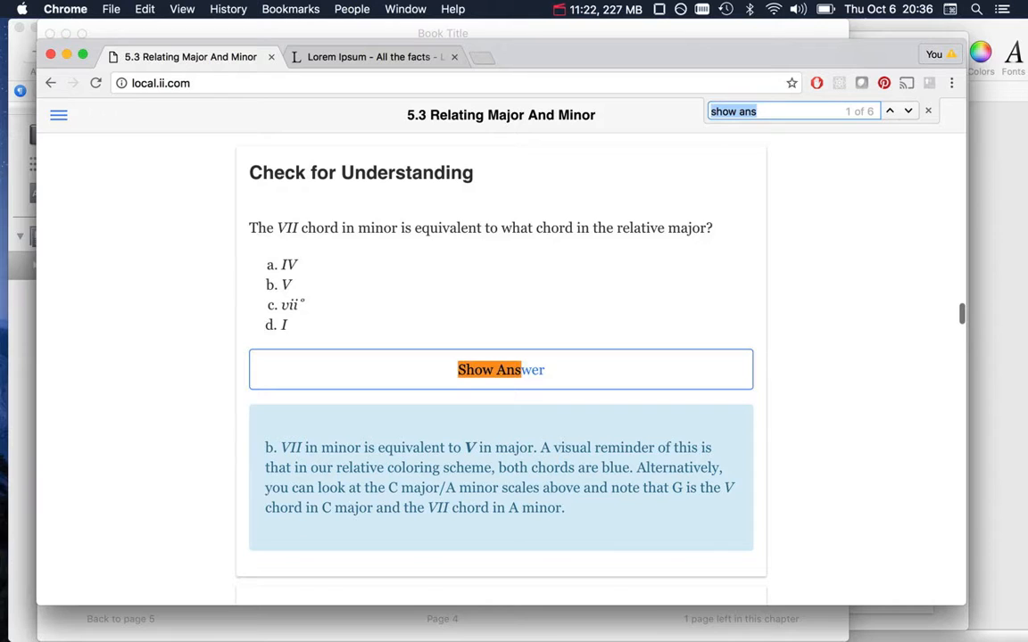
key(Return)
key(super+g)
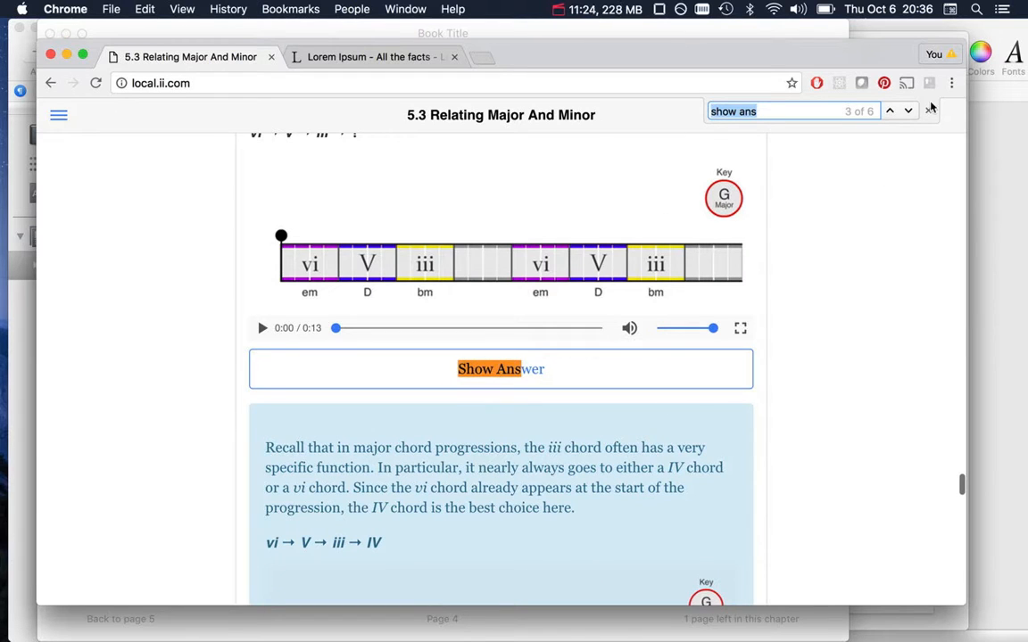
Step: Close the page search and save the page to the Desktop as 5.3 Relating Major And Minor.html in Webpage, Complete format
click(931, 109)
click(111, 8)
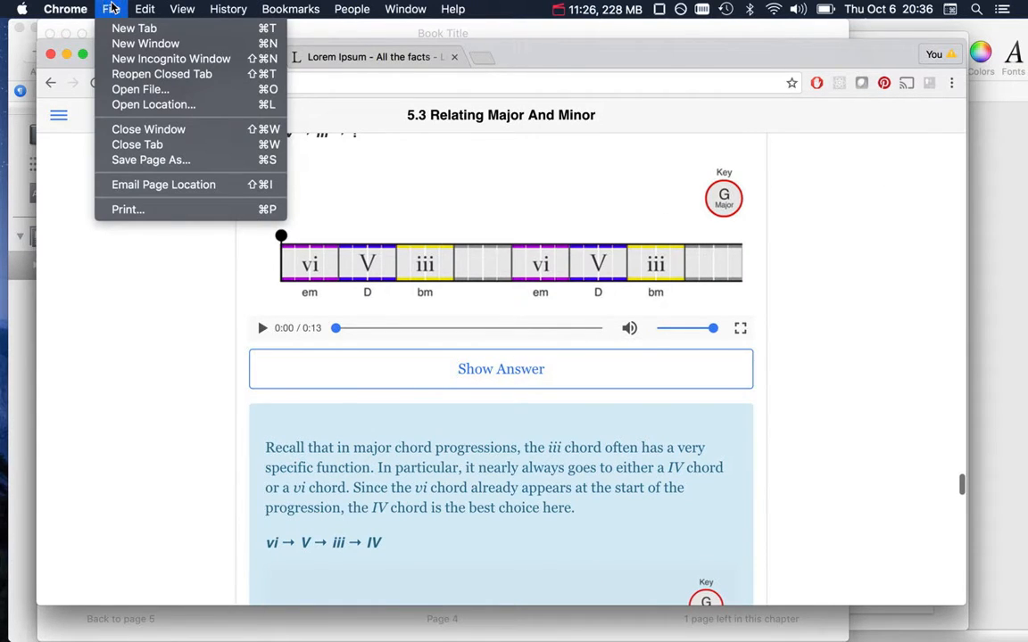
click(149, 160)
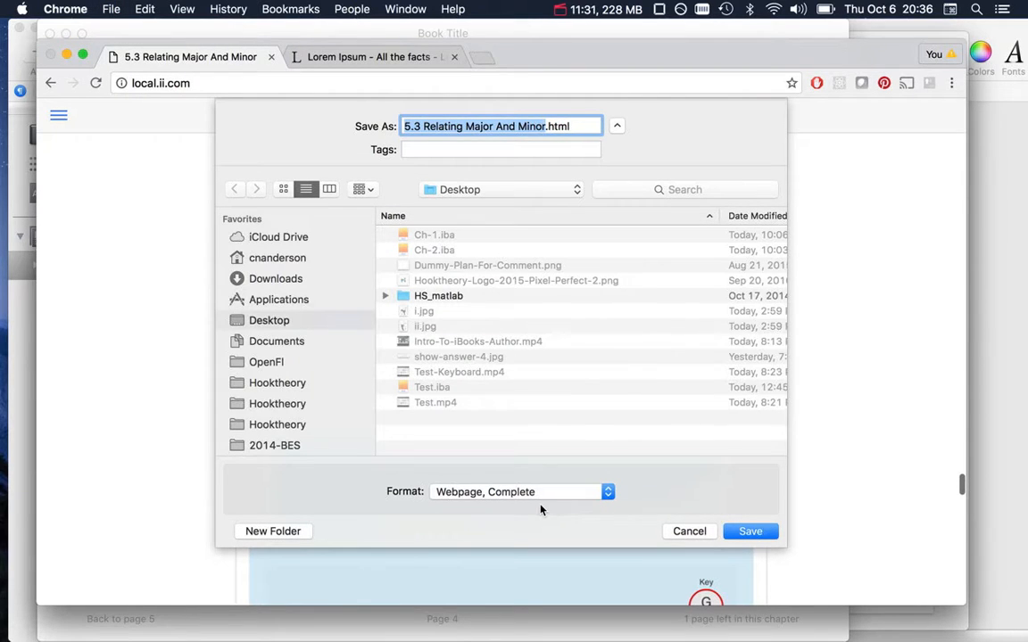
click(754, 531)
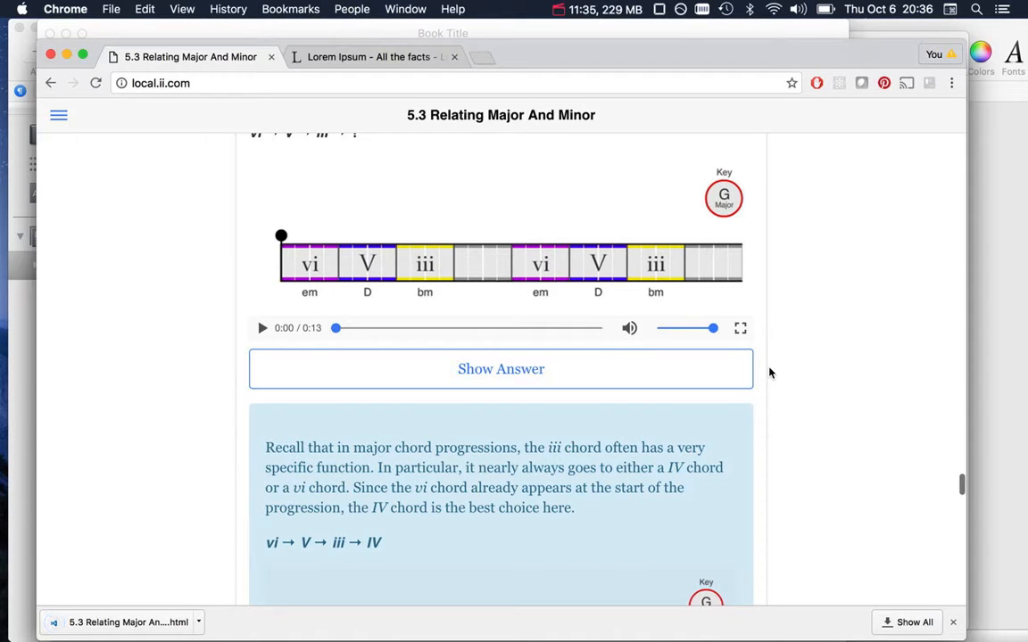
Step: Move the saved 5.3 Relating Major And Minor.html to a free spot on the desktop and open it in Word, accepting the import errors
key(F11)
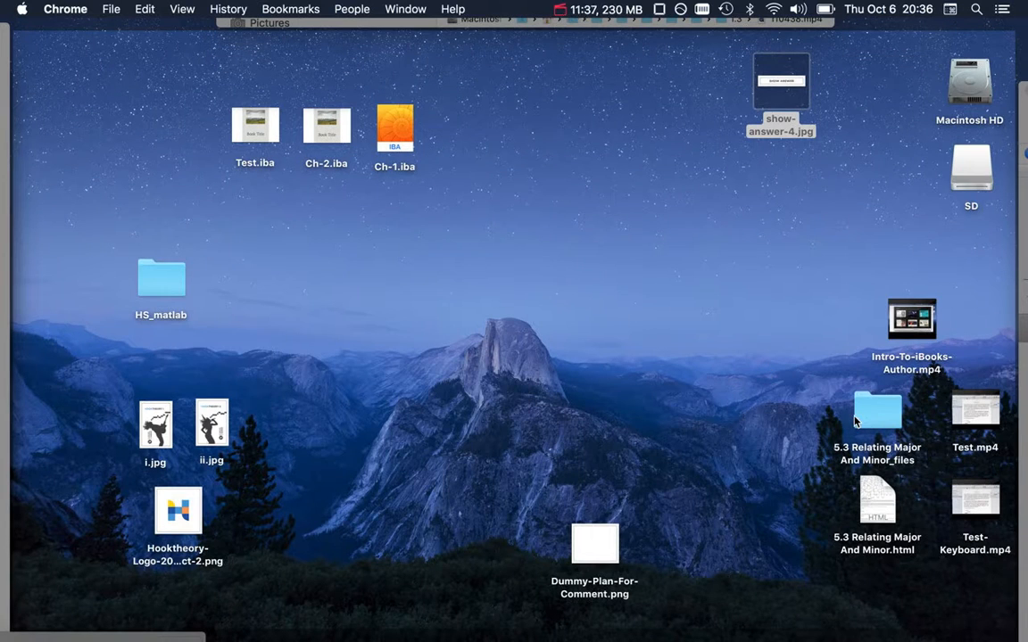
drag(884, 519, 706, 291)
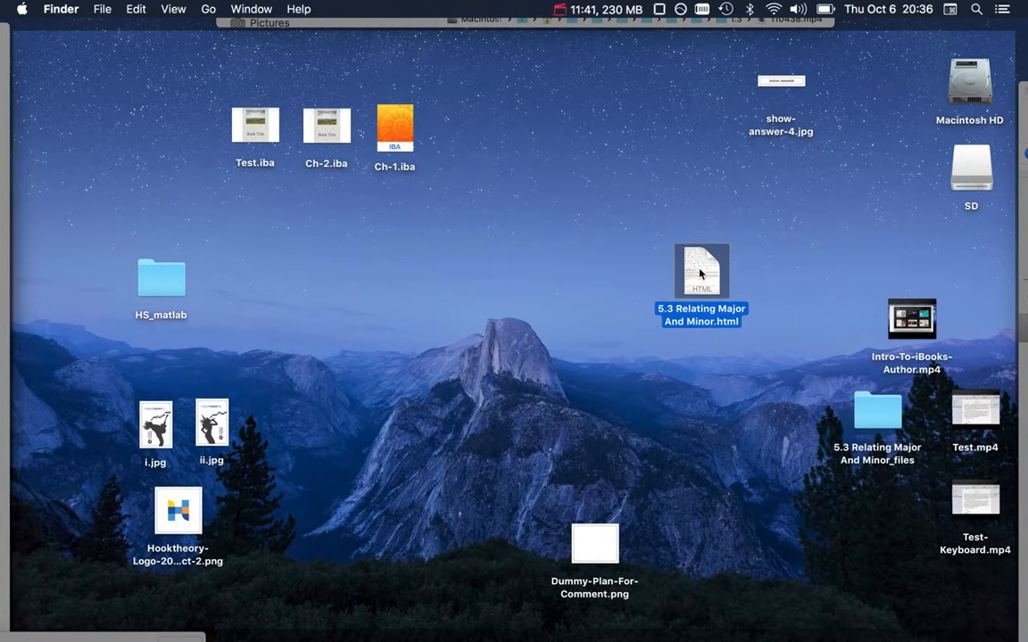
click(769, 281)
right_click(701, 279)
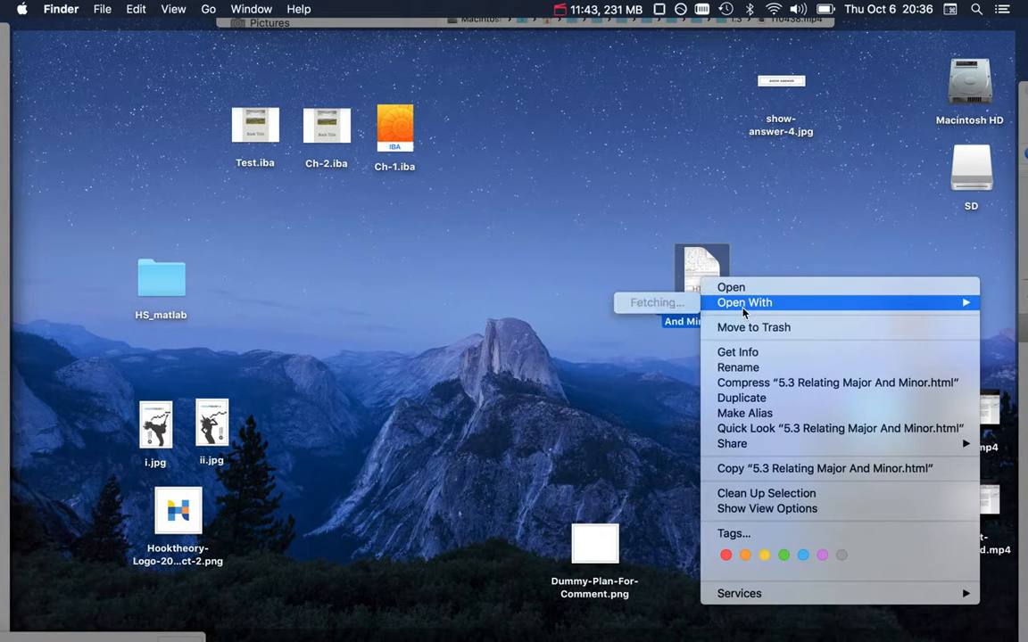
mouse_move(732, 303)
click(584, 448)
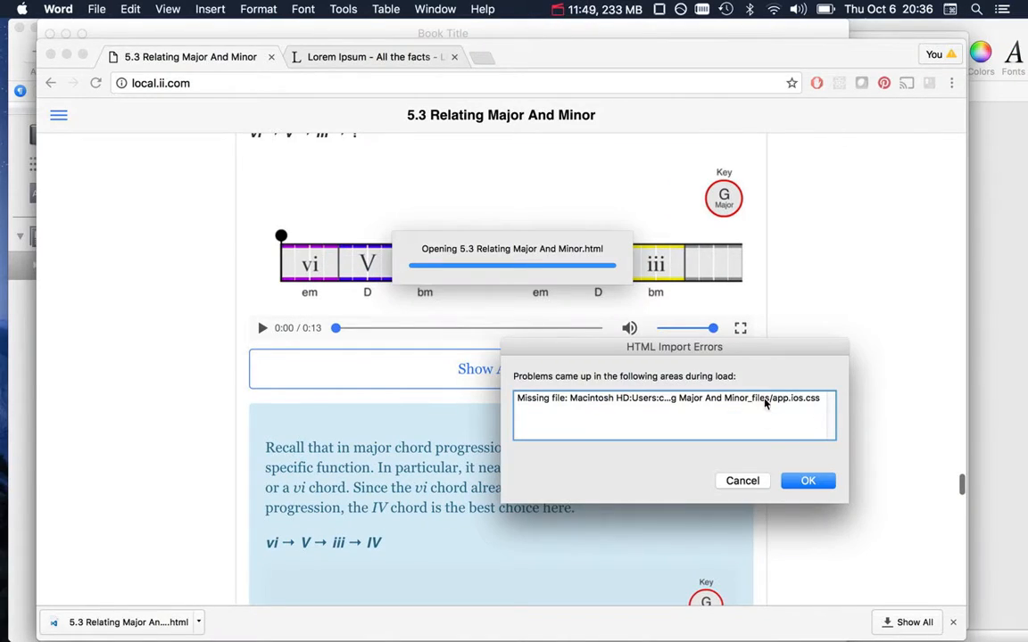
click(800, 482)
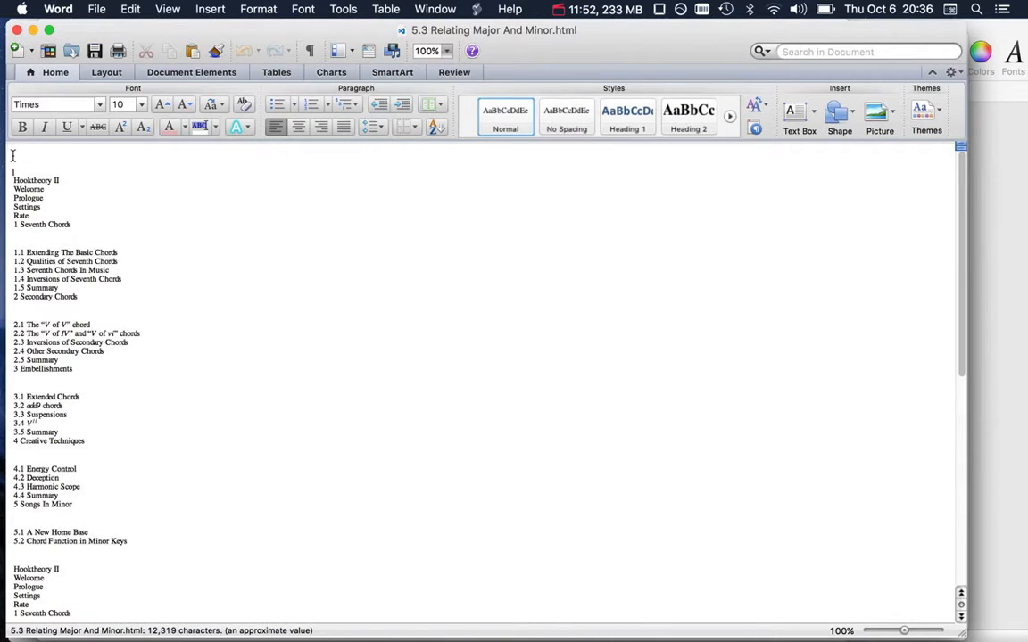
Step: Check the web page's navigation menu in Chrome, and delete the imported menu text above the 5.3 Relating Major And Minor heading in Word
click(16, 153)
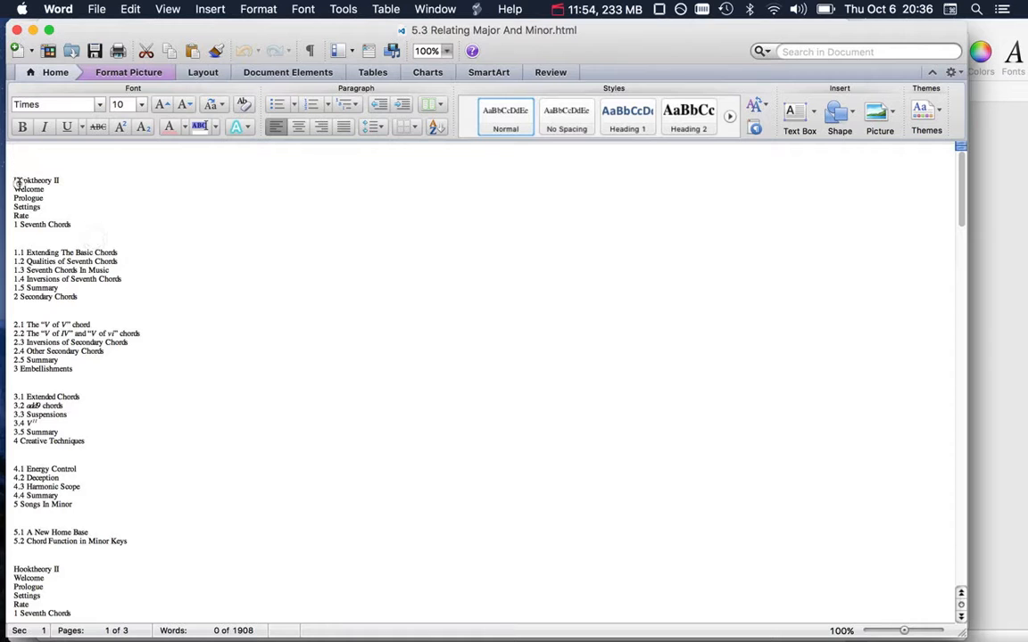
drag(14, 180, 124, 565)
scroll(124, 565, down, 5)
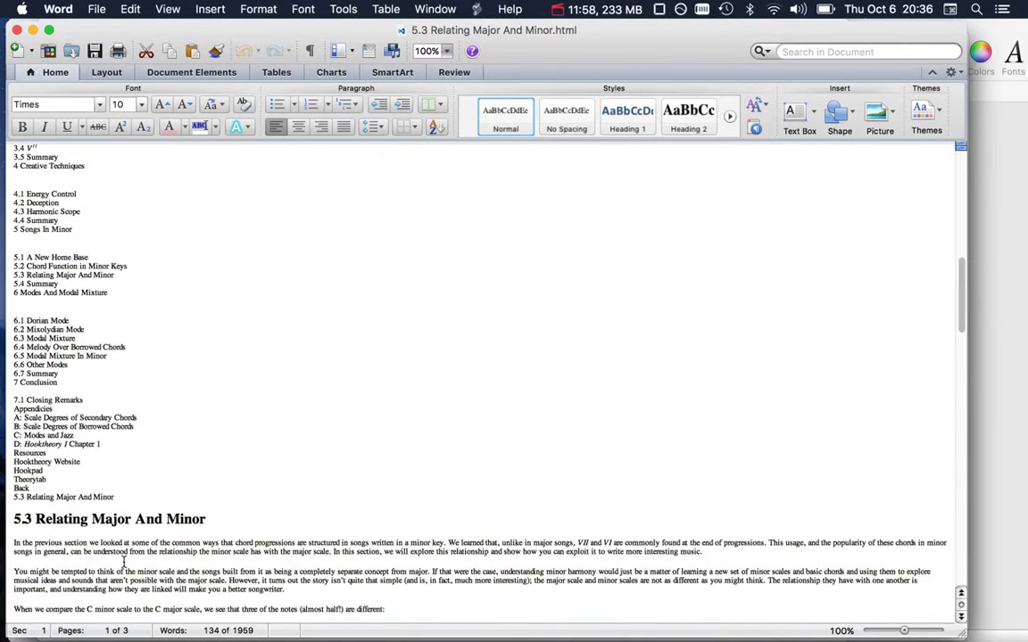
shift+click(117, 497)
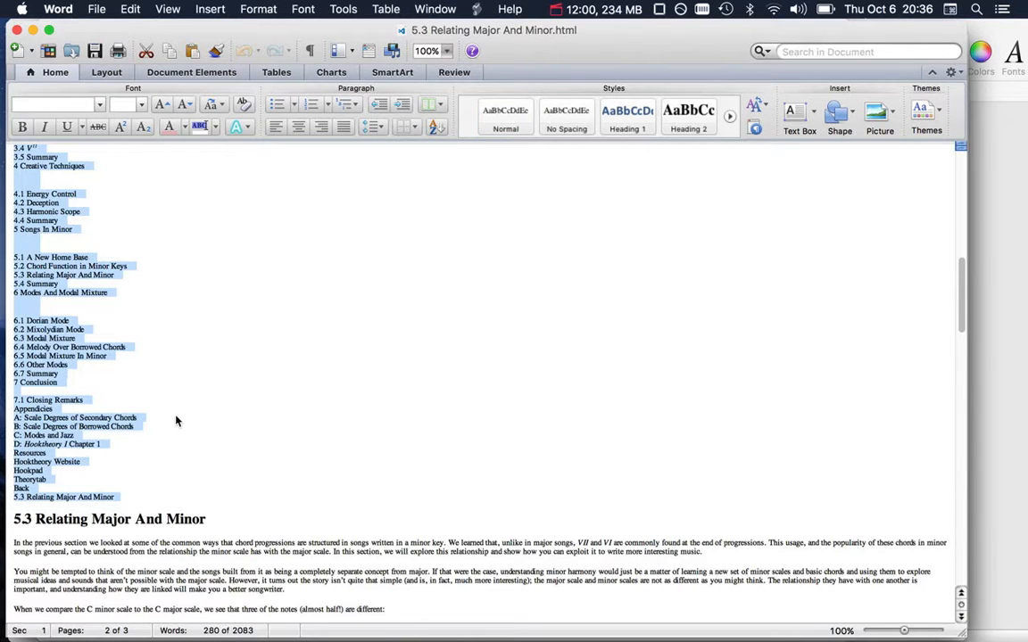
key(super+Tab)
key(super+Tab)
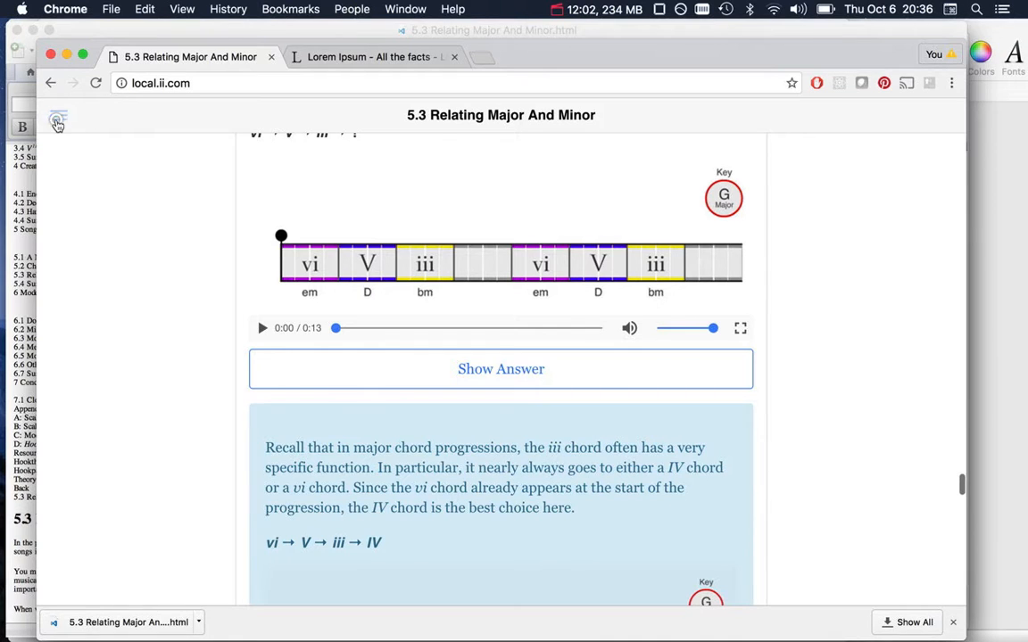
click(56, 114)
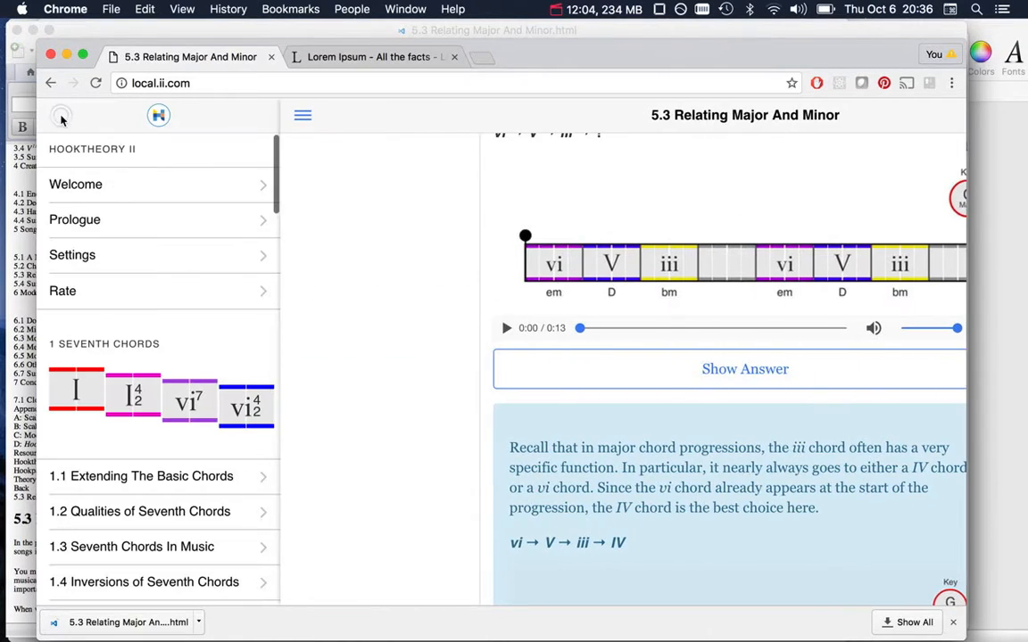
click(301, 118)
key(super+Tab)
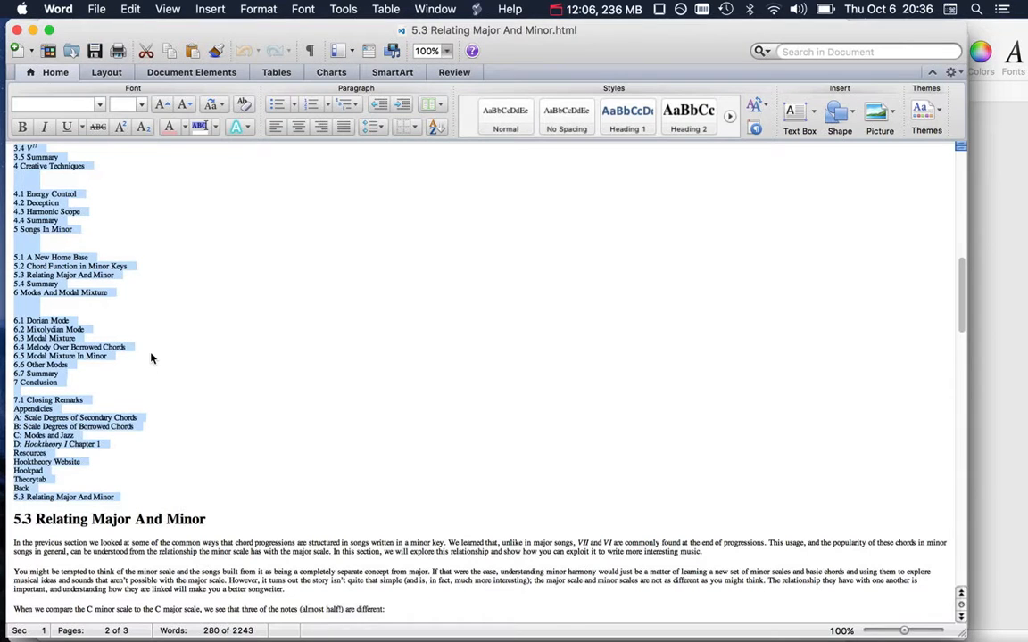
key(BackSpace)
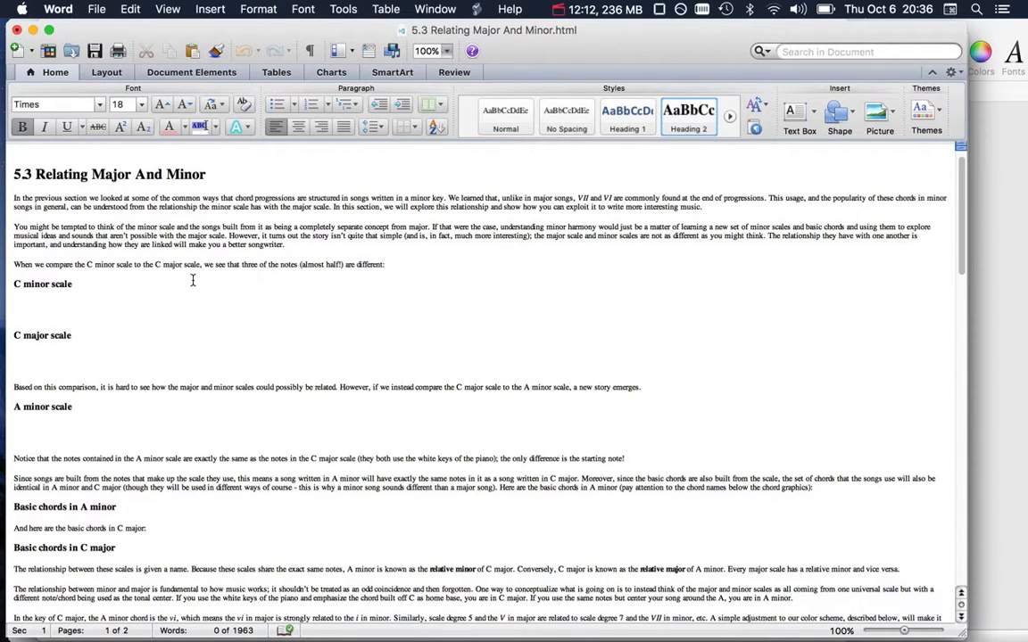
Step: Examine the styles of the title, body text and C minor scale caption, and review the imported text through the Check for Understanding questions
click(134, 178)
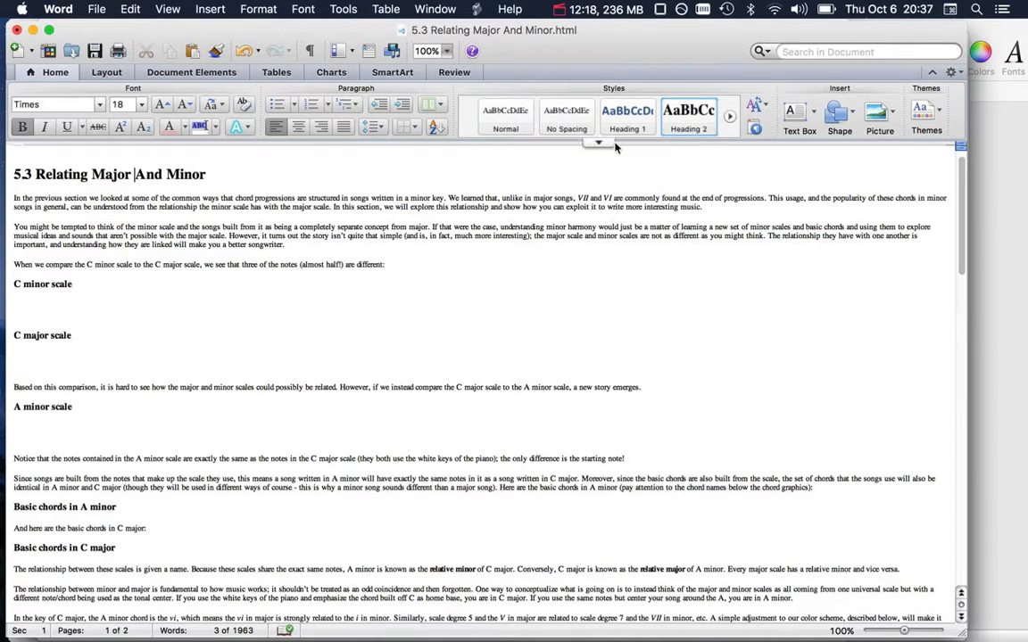
click(198, 206)
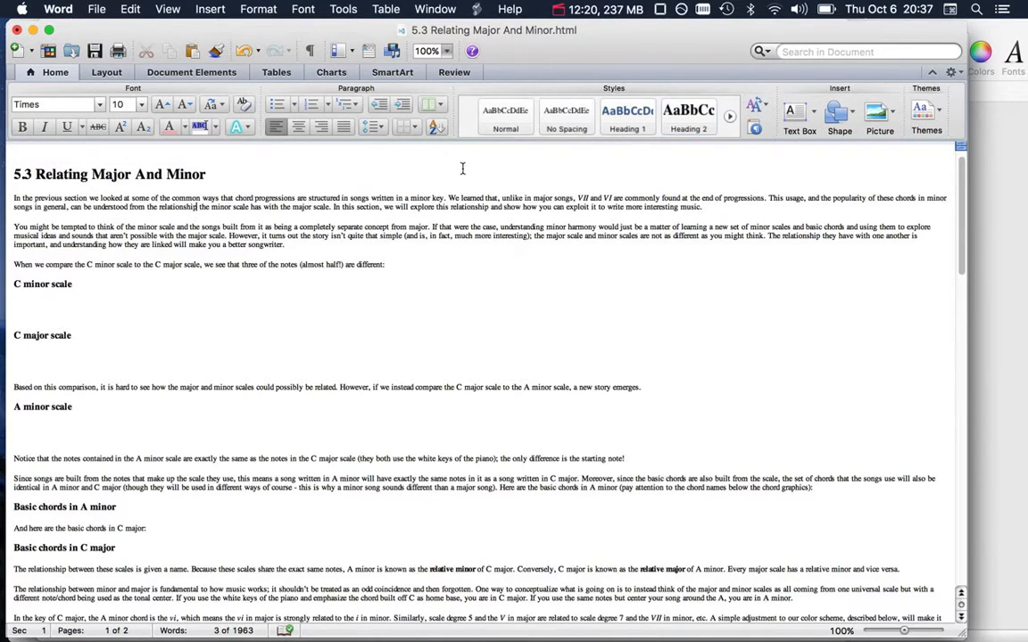
drag(405, 198, 489, 207)
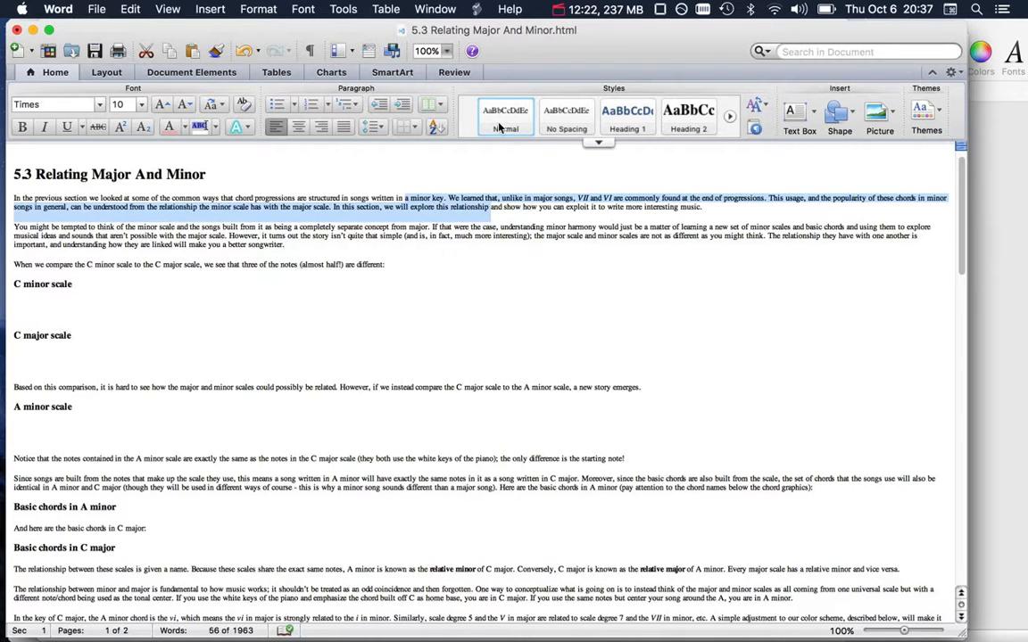
click(44, 284)
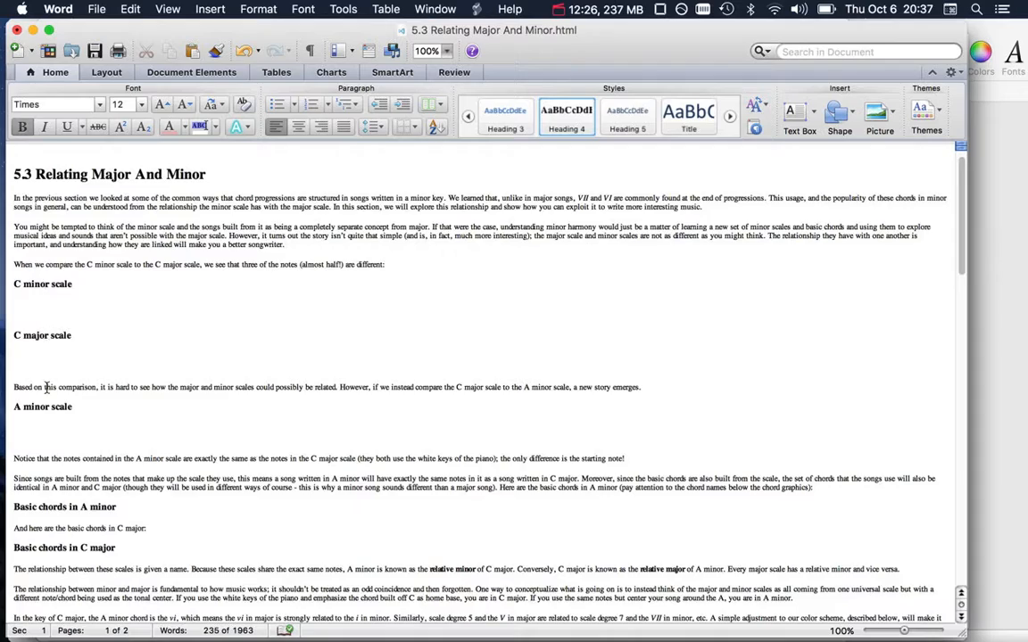
scroll(46, 387, down, 10)
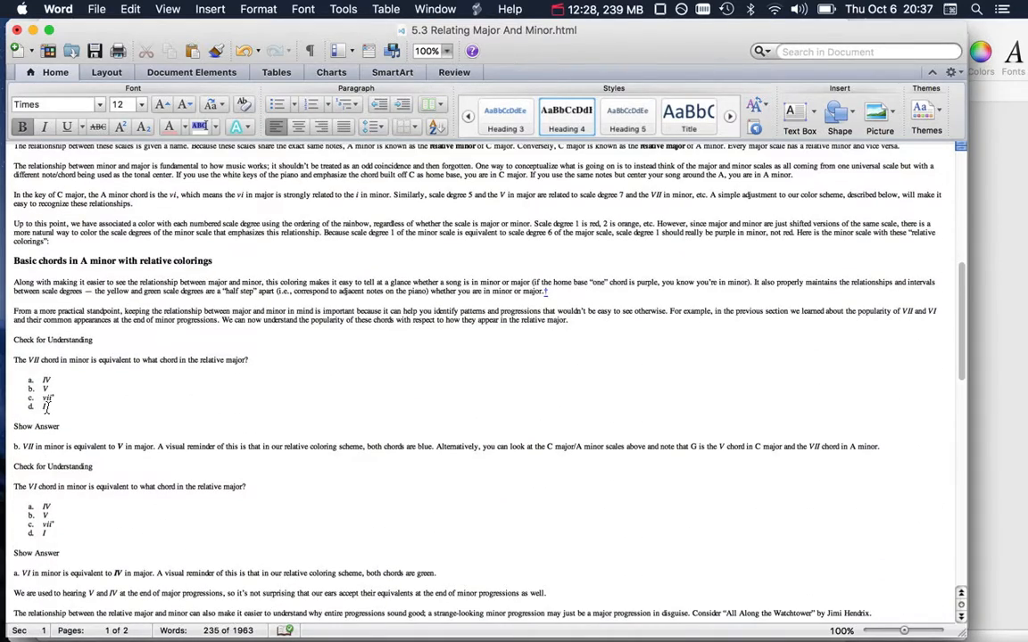
scroll(46, 407, up, 10)
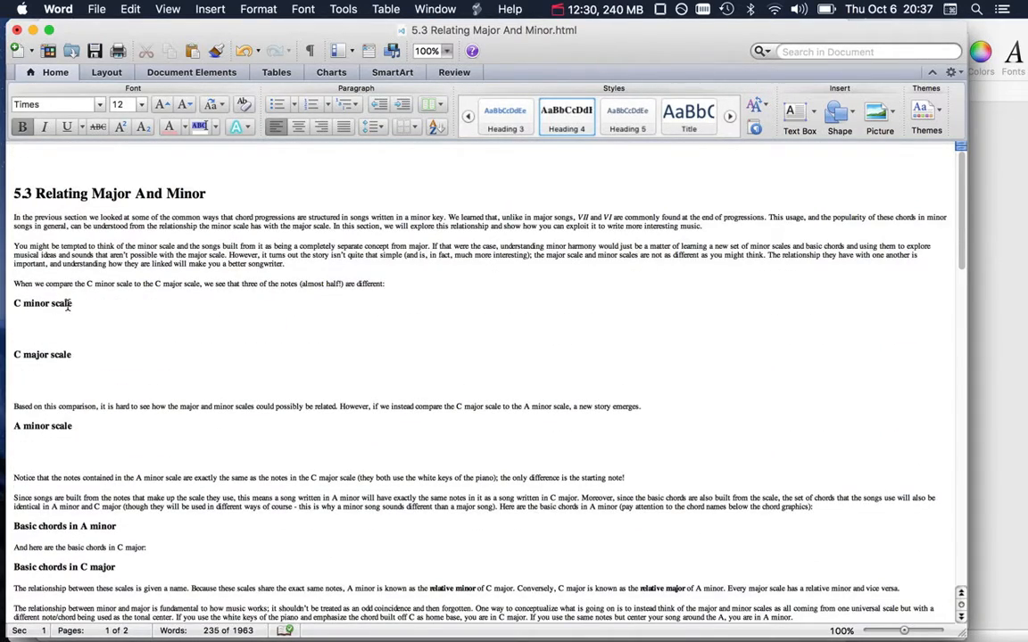
scroll(61, 393, down, 8)
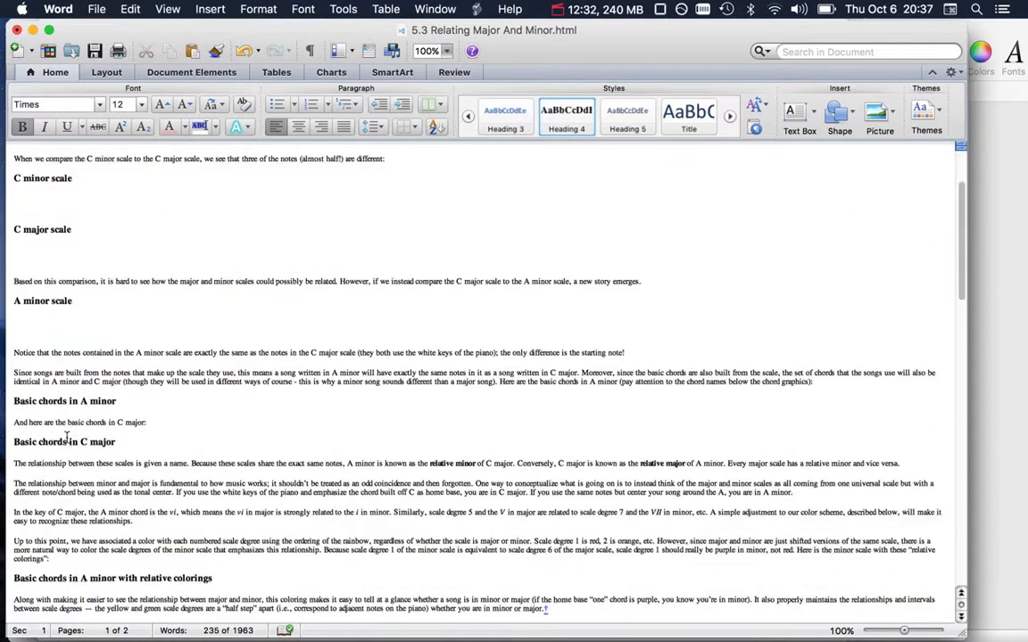
scroll(66, 437, down, 3)
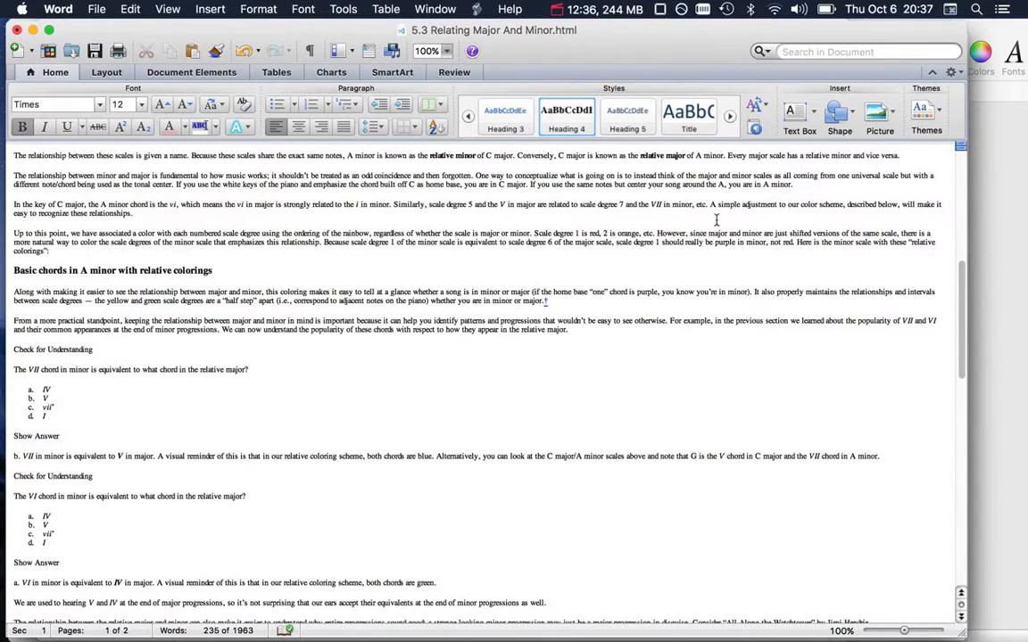
scroll(530, 268, down, 3)
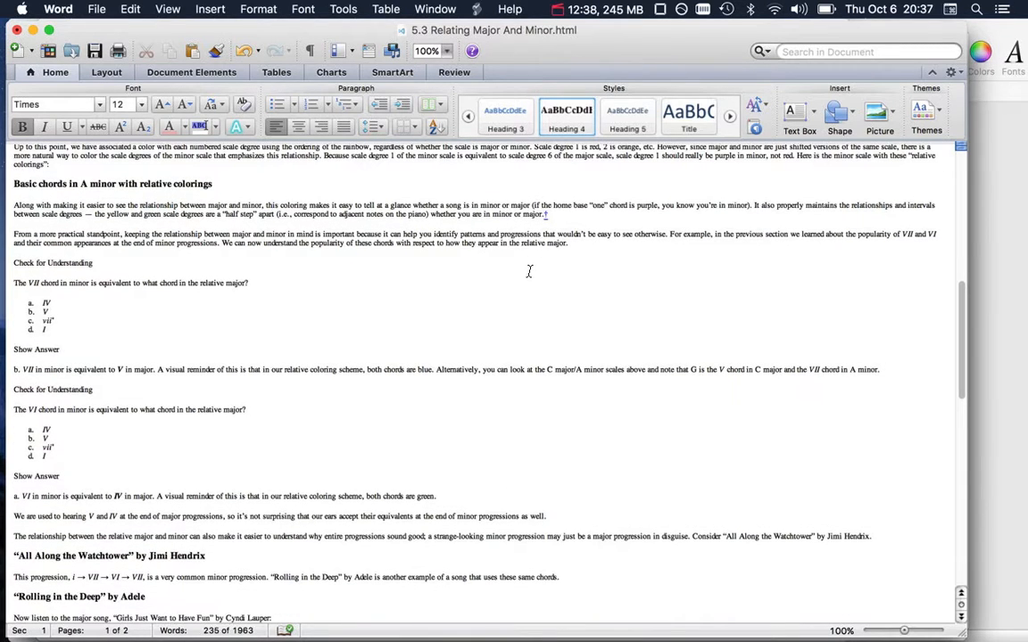
scroll(529, 271, down, 1)
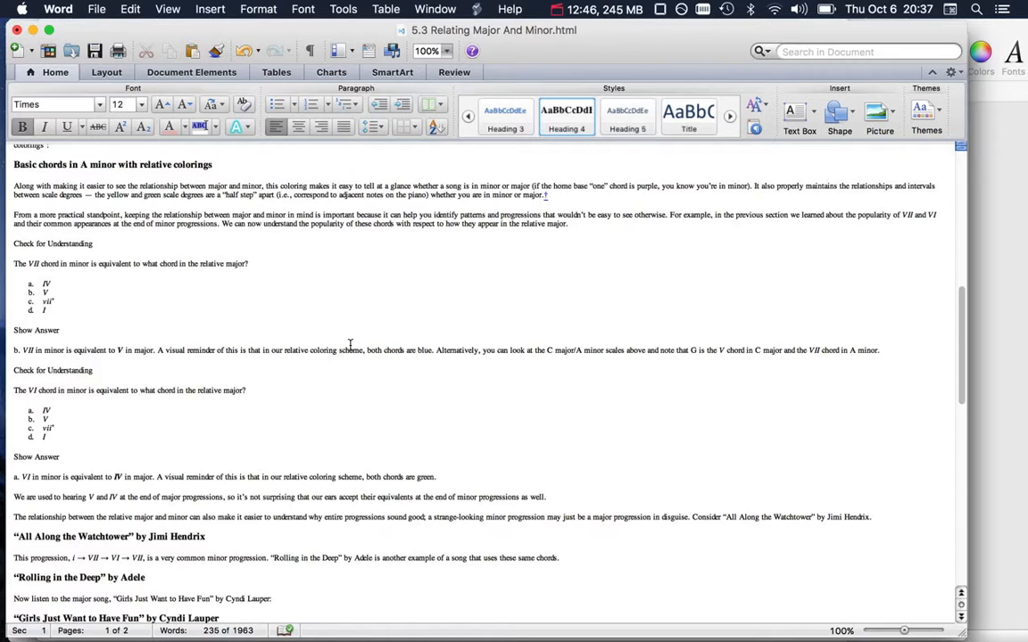
Step: Switch to iBooks to compare the sample section's Check for Understanding layout, and return to the beginning of the Word document
key(super+Tab)
key(super+Tab)
key(super+Tab)
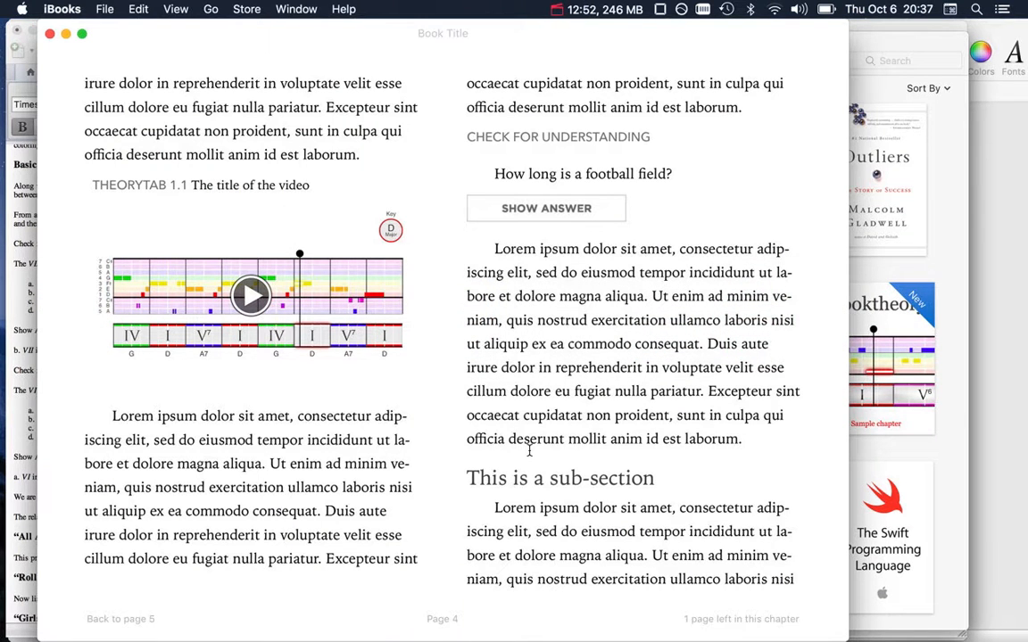
key(super+Tab)
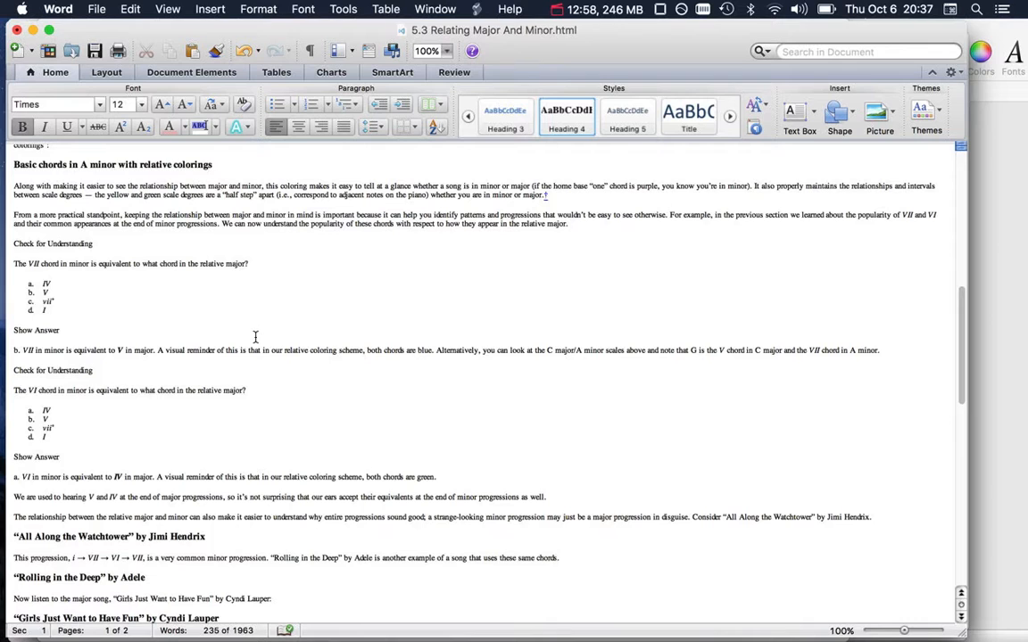
scroll(550, 281, up, 15)
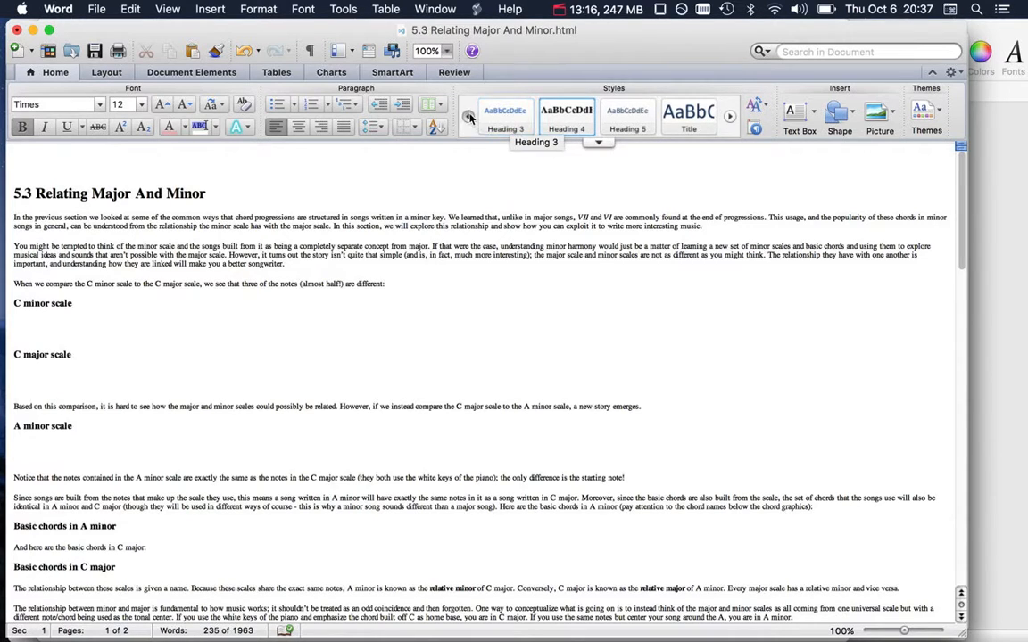
Step: Check the figure size in the TextEdit notes, and modify Word's Heading 4 caption style to 16 pt without bold
click(754, 130)
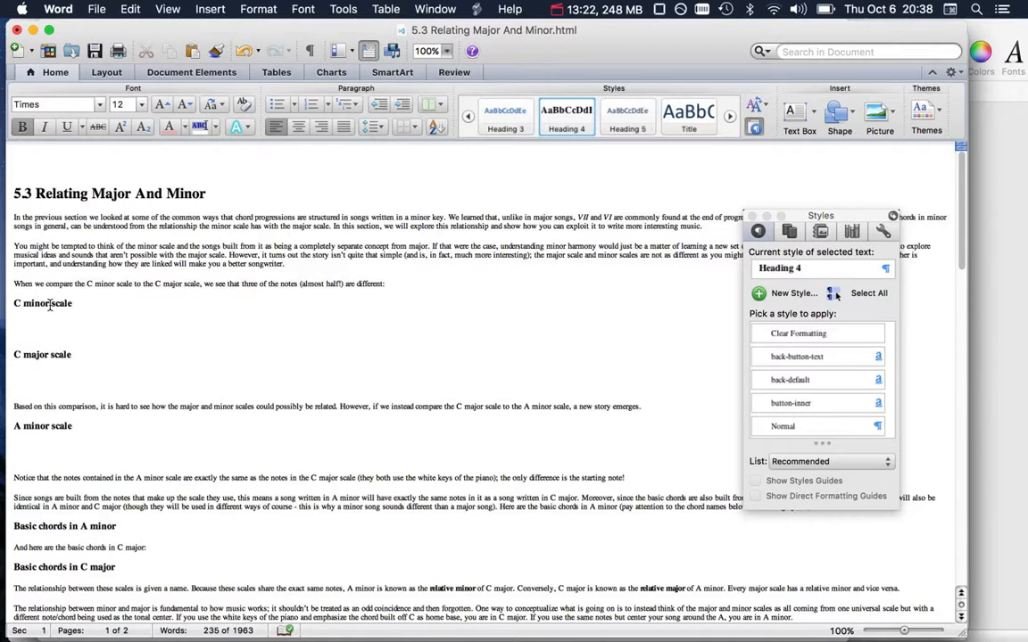
click(888, 271)
click(654, 318)
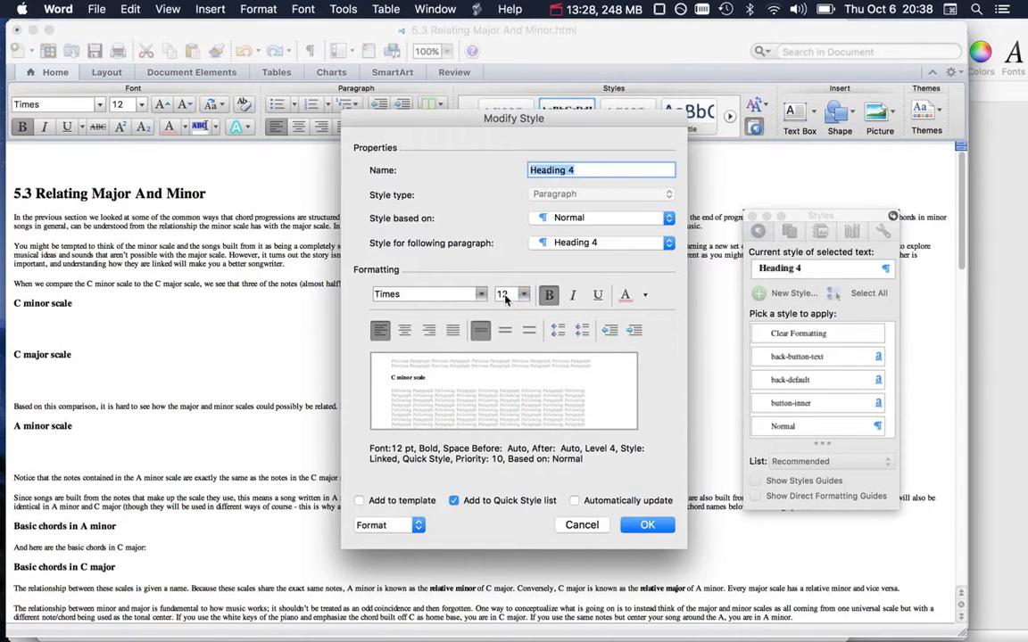
key(super+Tab)
click(544, 332)
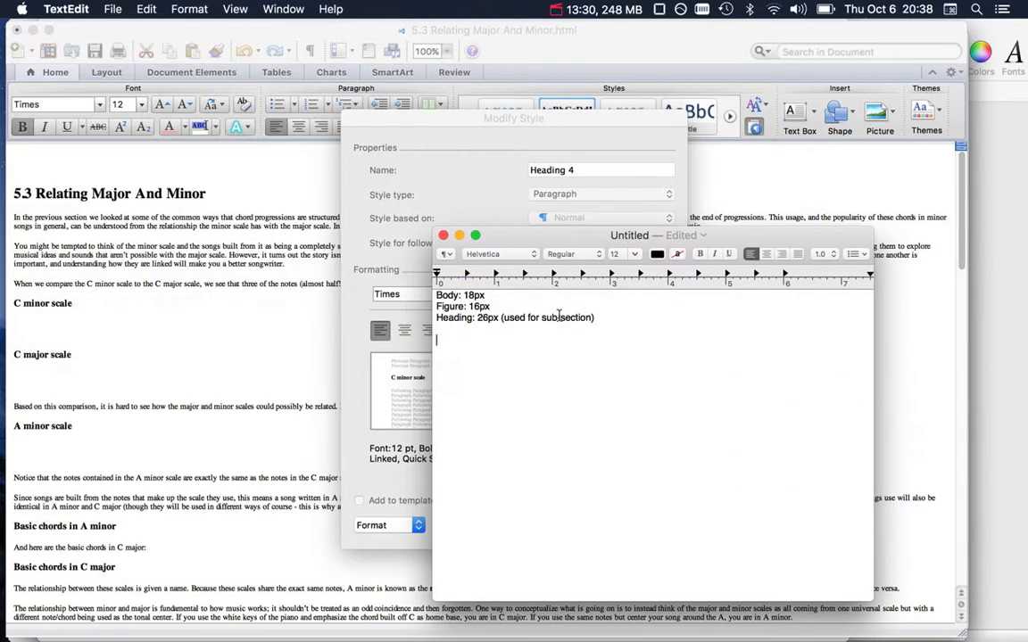
drag(496, 307, 438, 309)
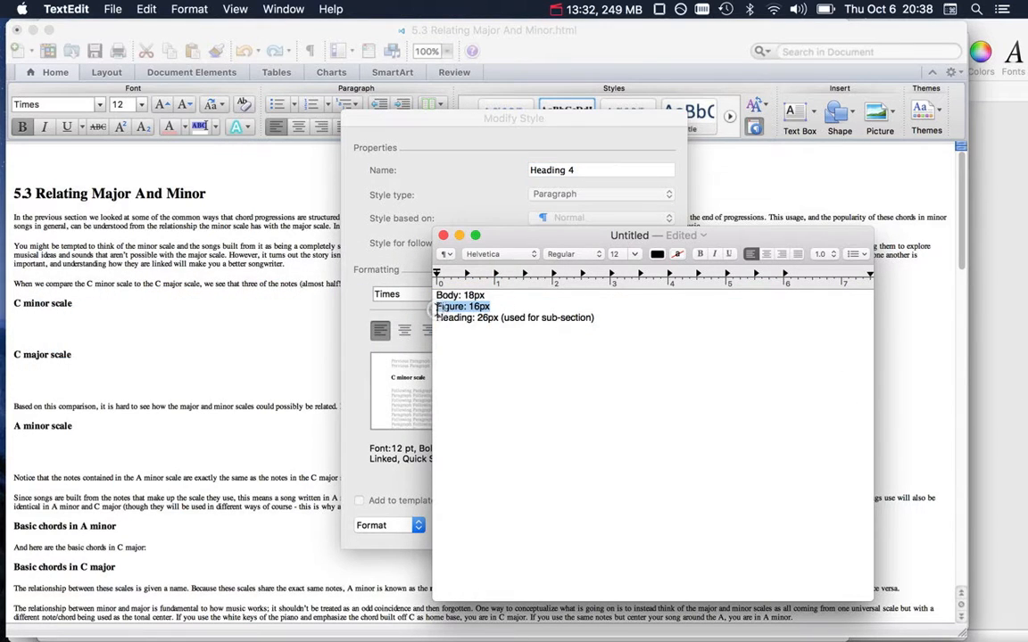
key(super+Tab)
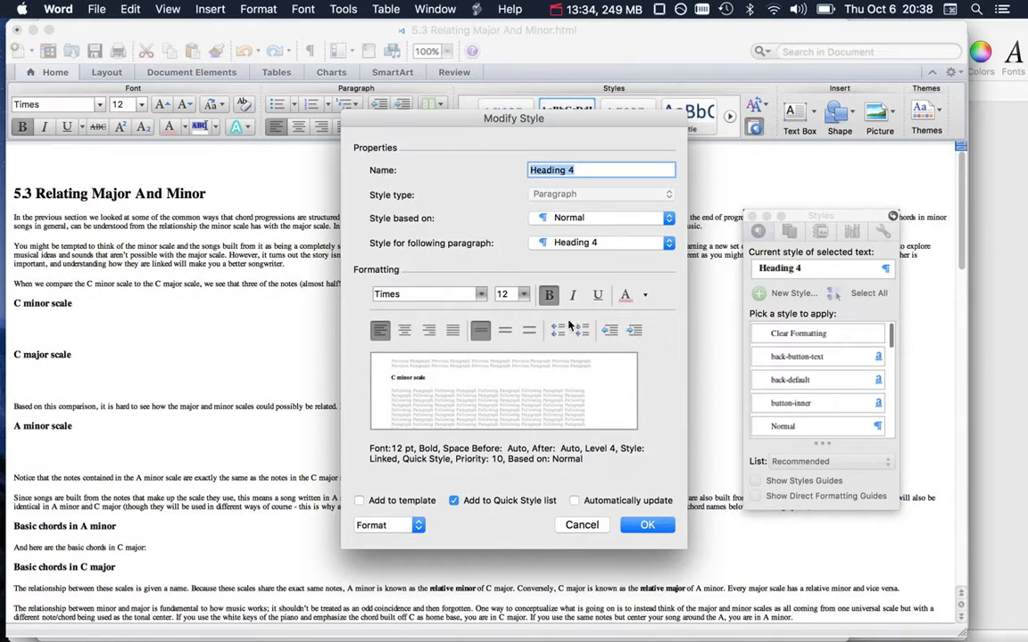
click(500, 298)
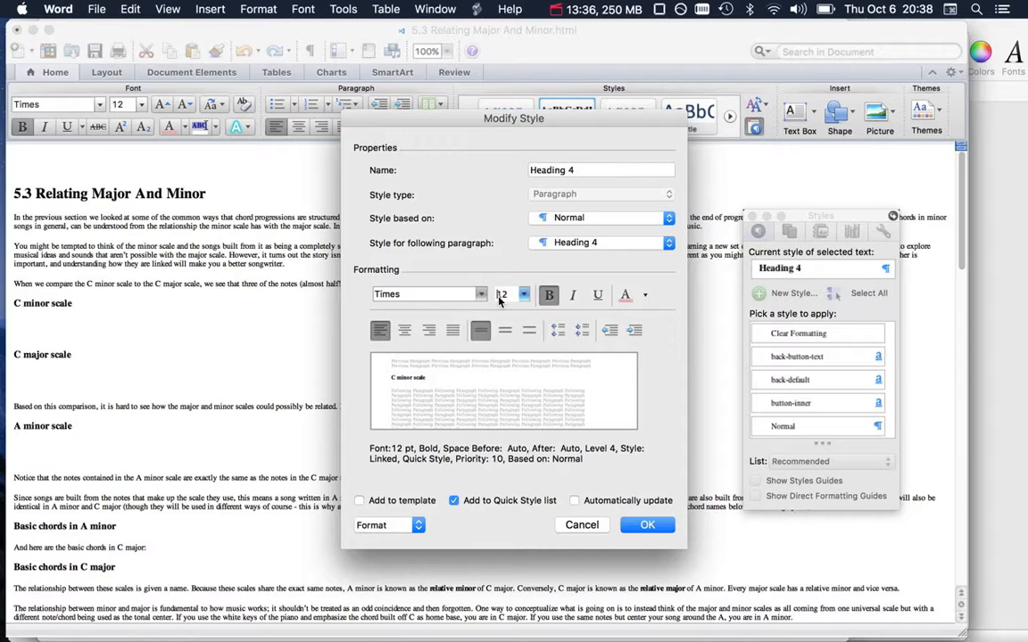
text(1)
click(549, 301)
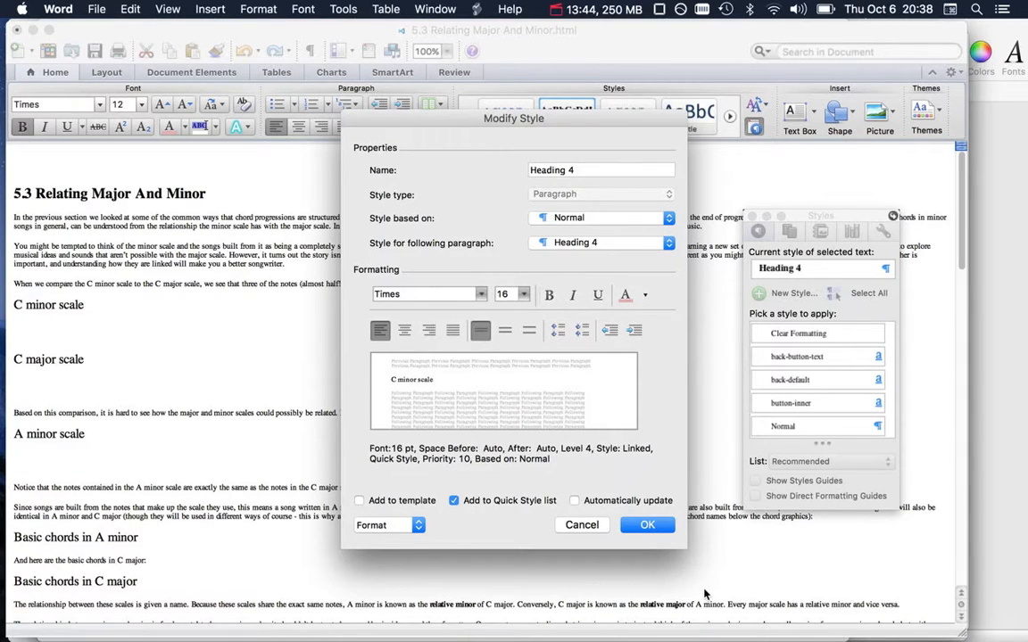
click(650, 526)
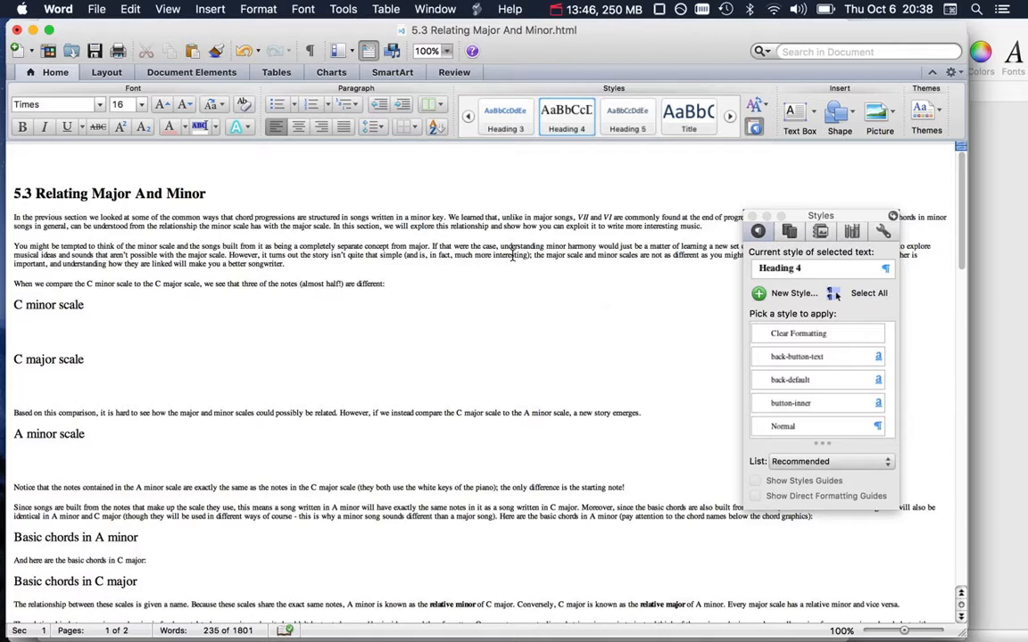
Step: Check the heading size in the TextEdit notes, and set the section title's Heading 2 style in Word to 26 pt
click(407, 232)
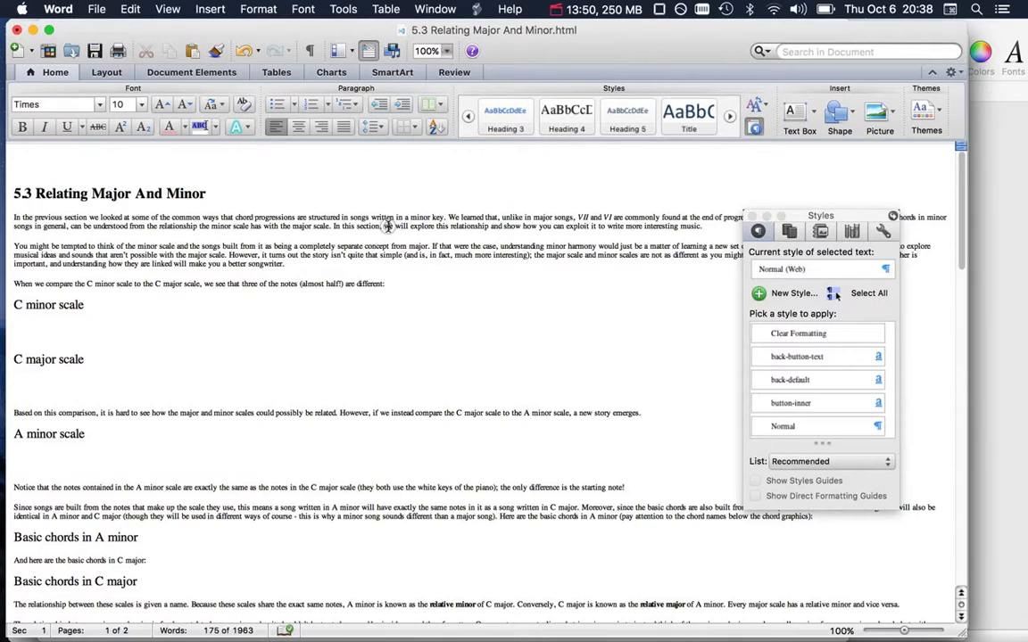
click(386, 226)
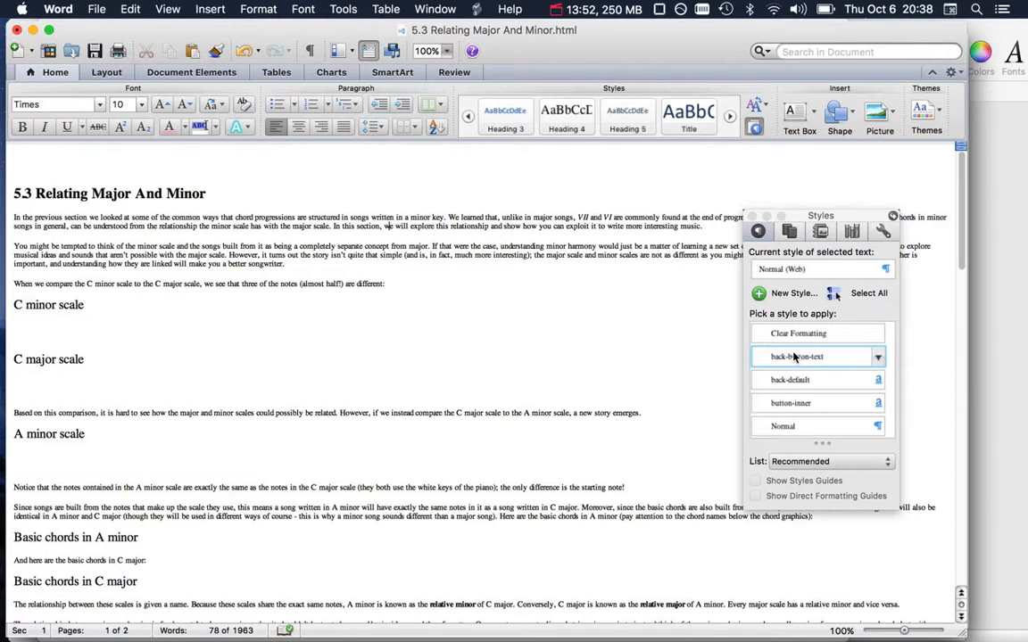
click(113, 193)
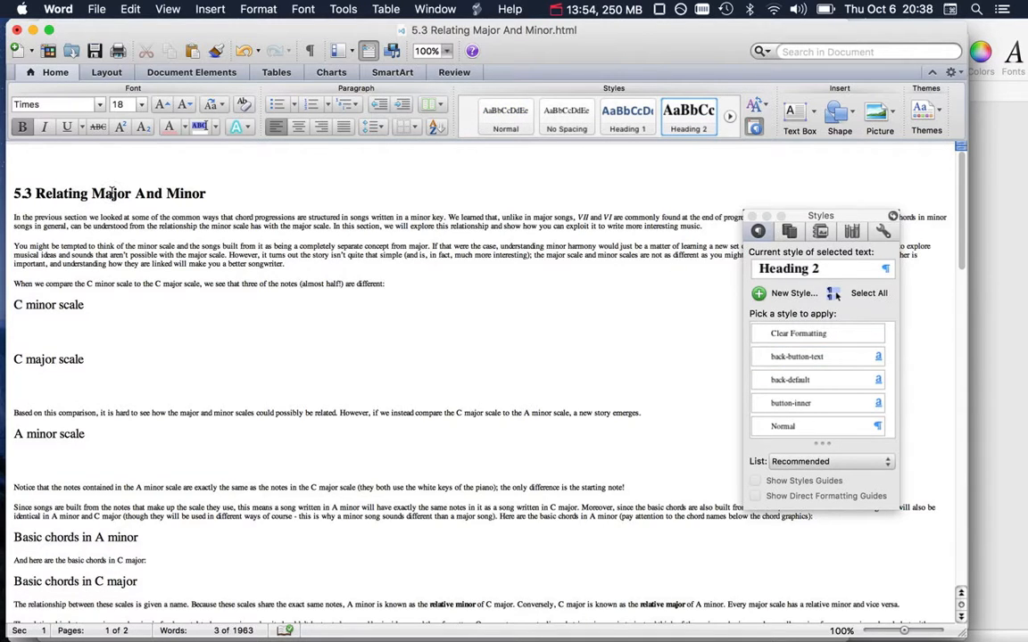
key(super+Tab)
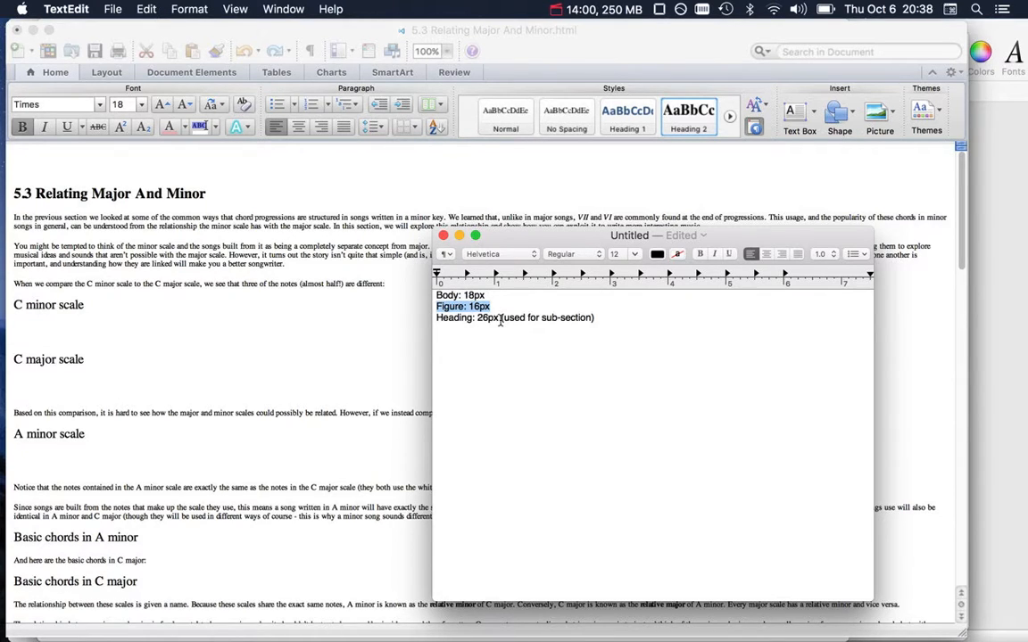
key(super+Tab)
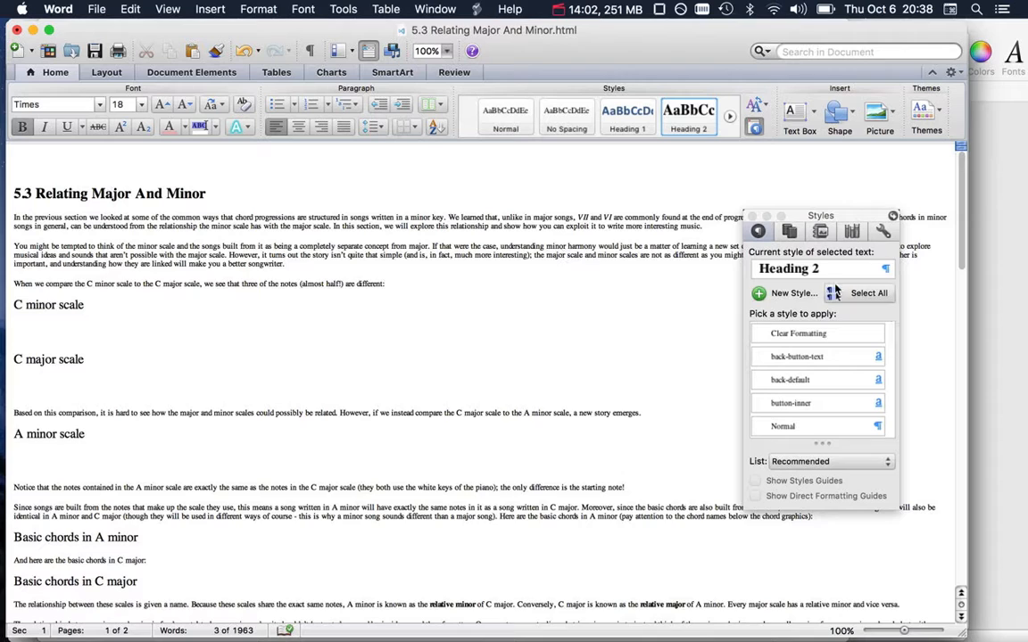
click(887, 273)
click(658, 319)
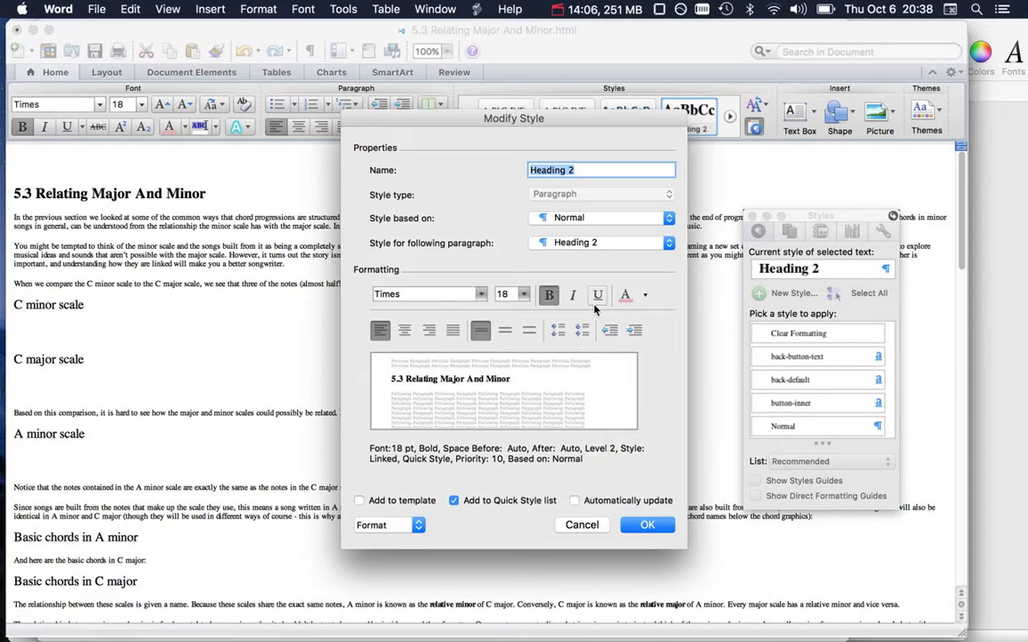
click(502, 296)
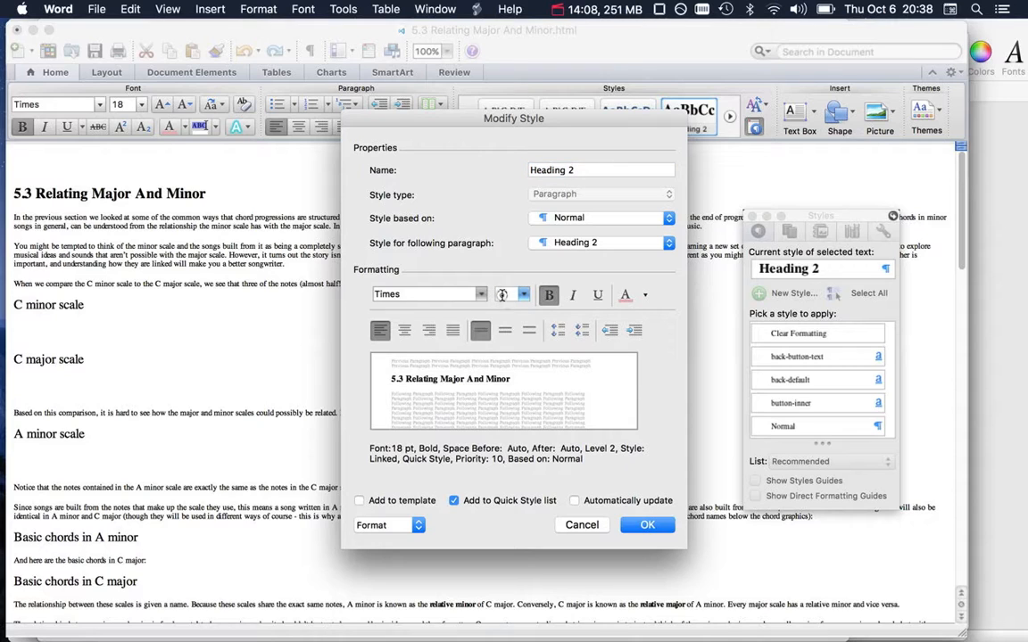
text(26)
click(642, 522)
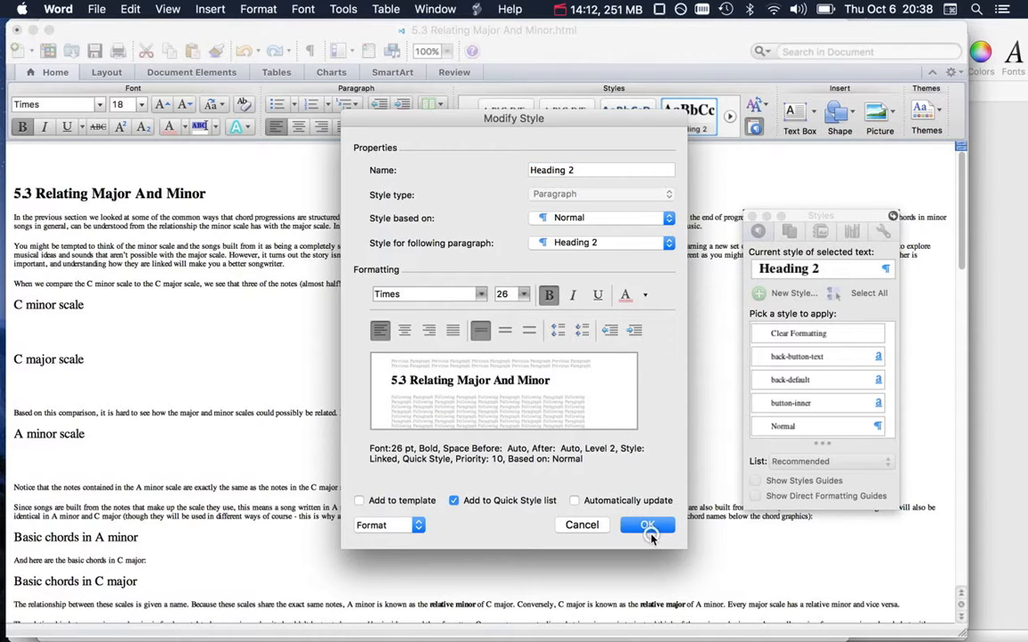
Step: Check the body size in the TextEdit notes, and set Word's Normal (Web) body text style to 18 pt
click(452, 235)
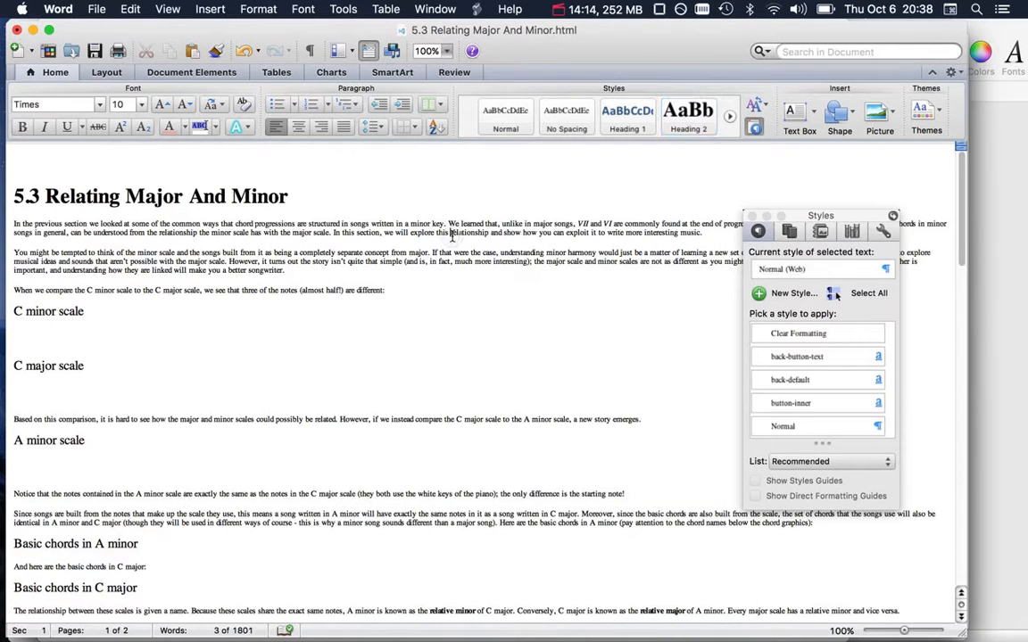
key(super+Tab)
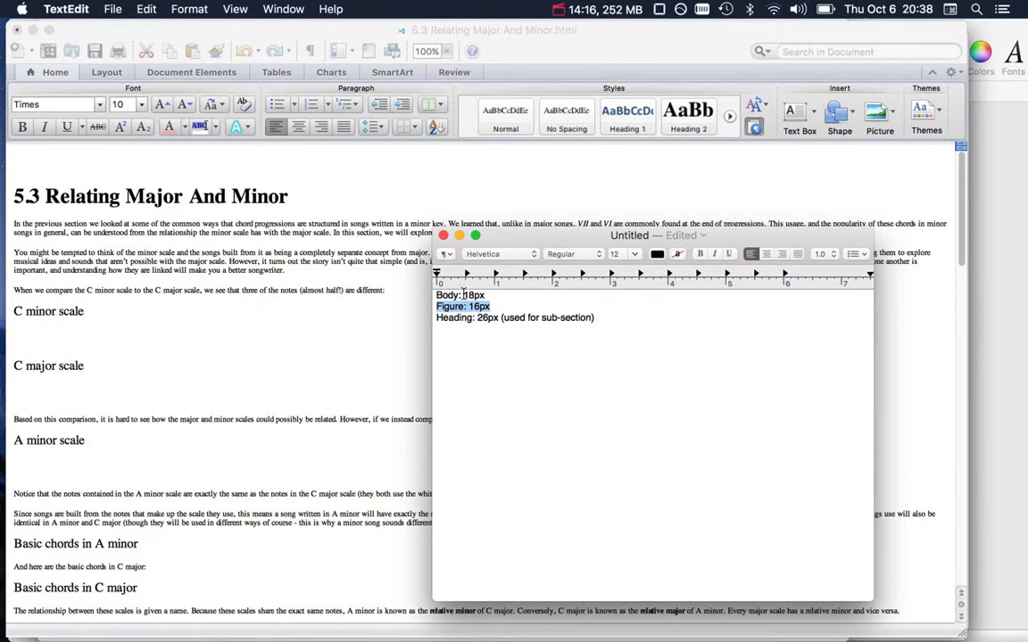
key(super+Tab)
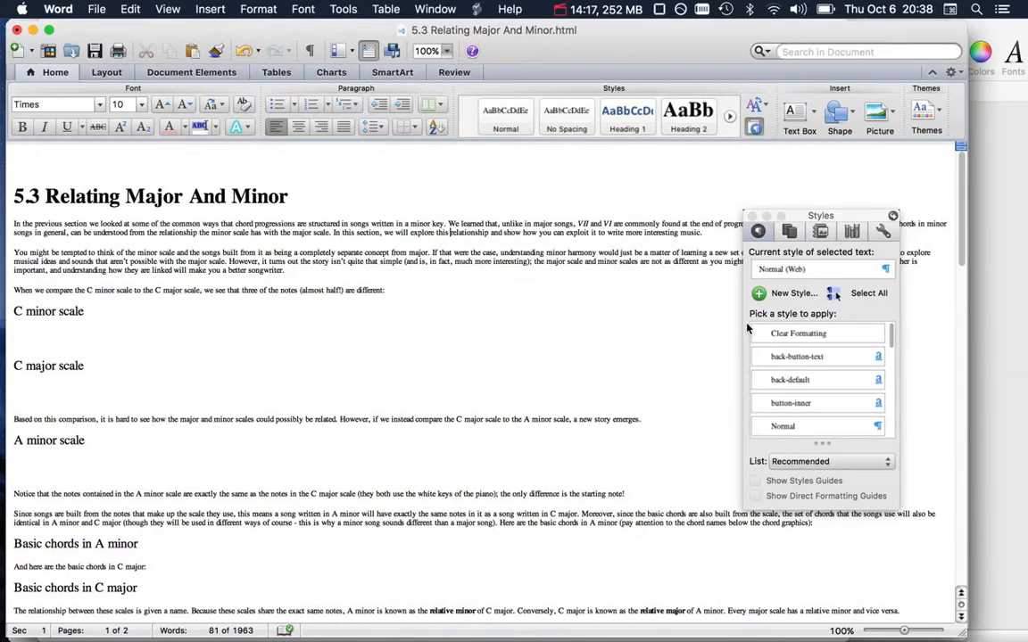
click(889, 272)
click(635, 318)
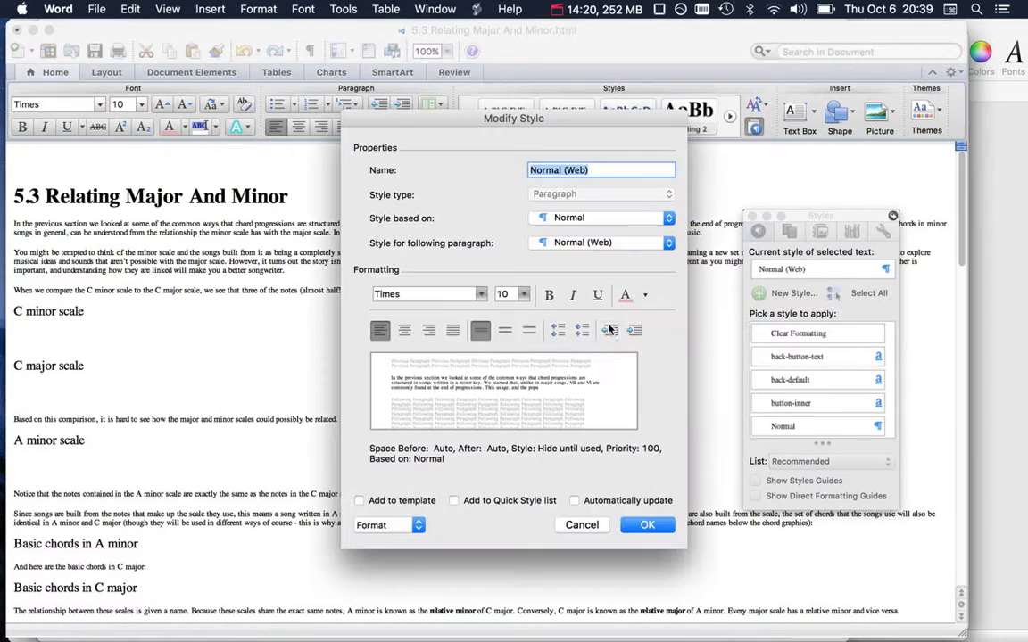
click(500, 297)
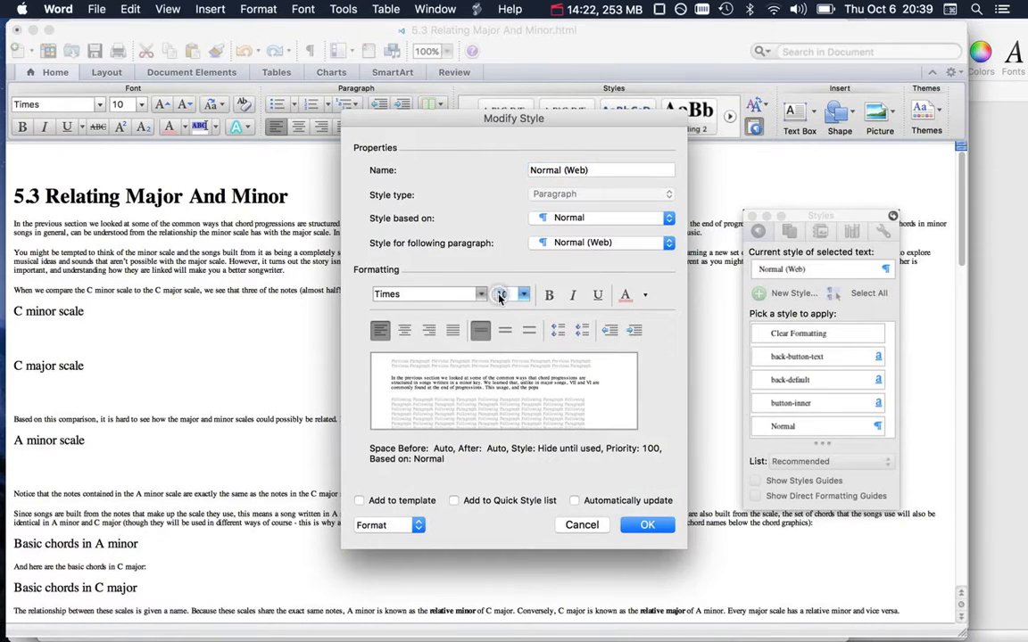
text(18)
click(649, 525)
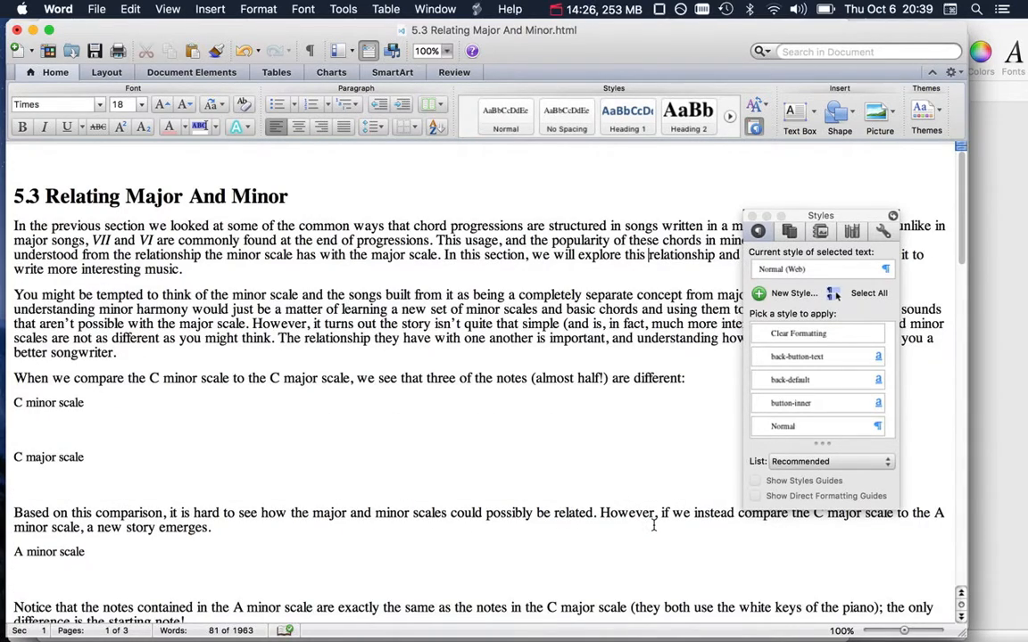
Step: Switch the document to Print Layout, reduce the zoom to 94%, and review the restyled pages
scroll(536, 458, down, 5)
scroll(536, 458, down, 2)
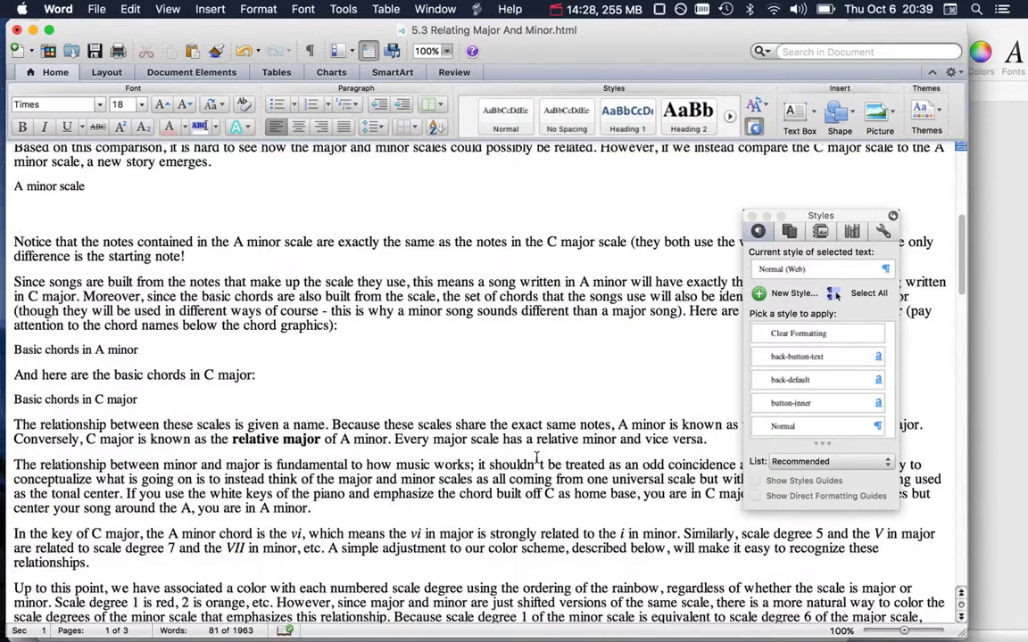
scroll(536, 458, up, 7)
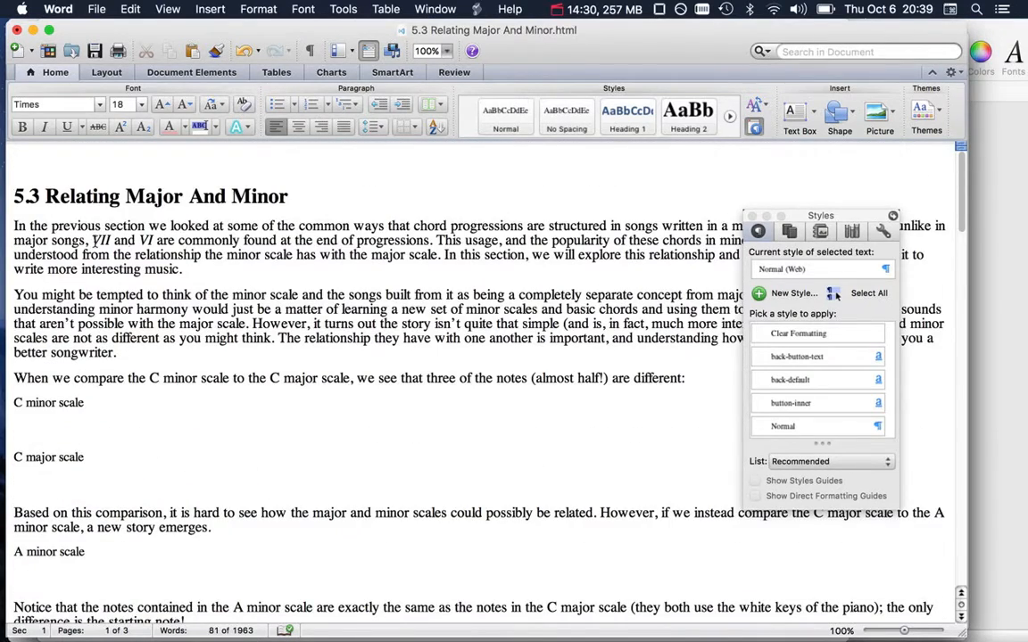
scroll(98, 314, down, 2)
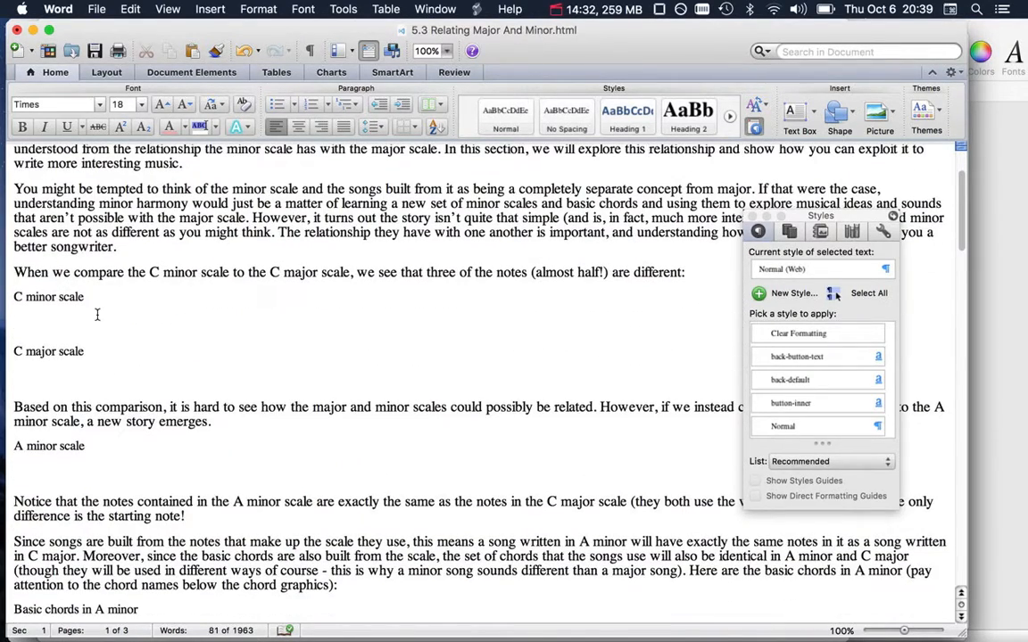
click(167, 9)
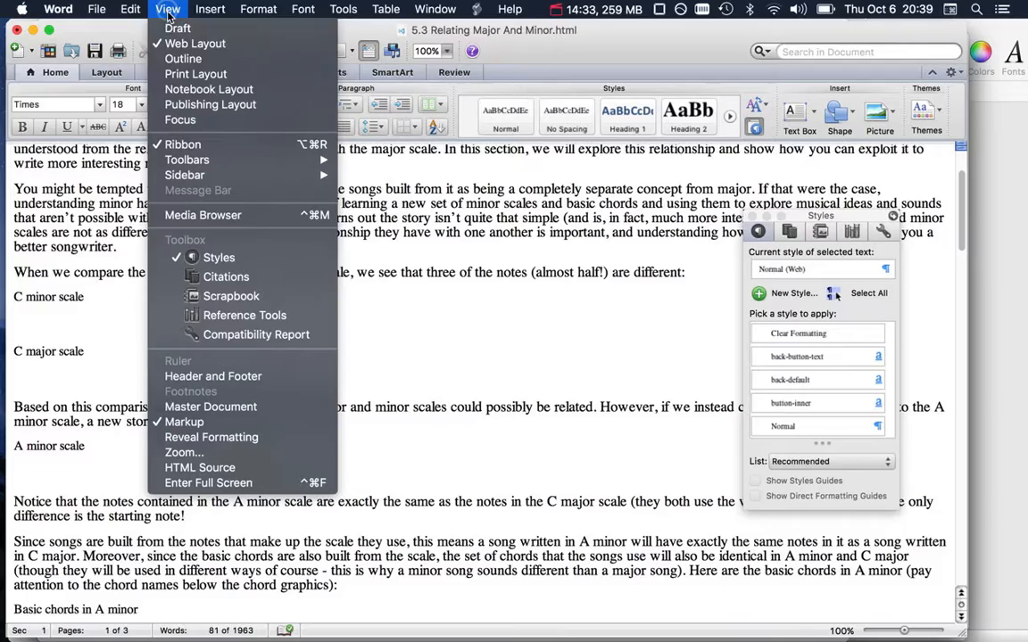
click(189, 77)
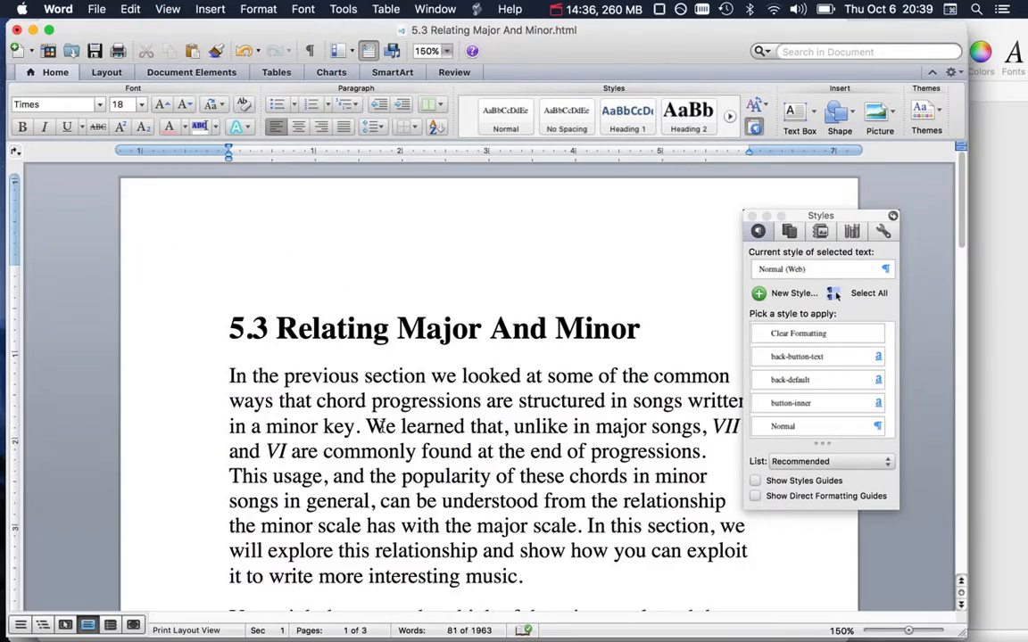
scroll(382, 426, down, 5)
scroll(606, 604, up, 1)
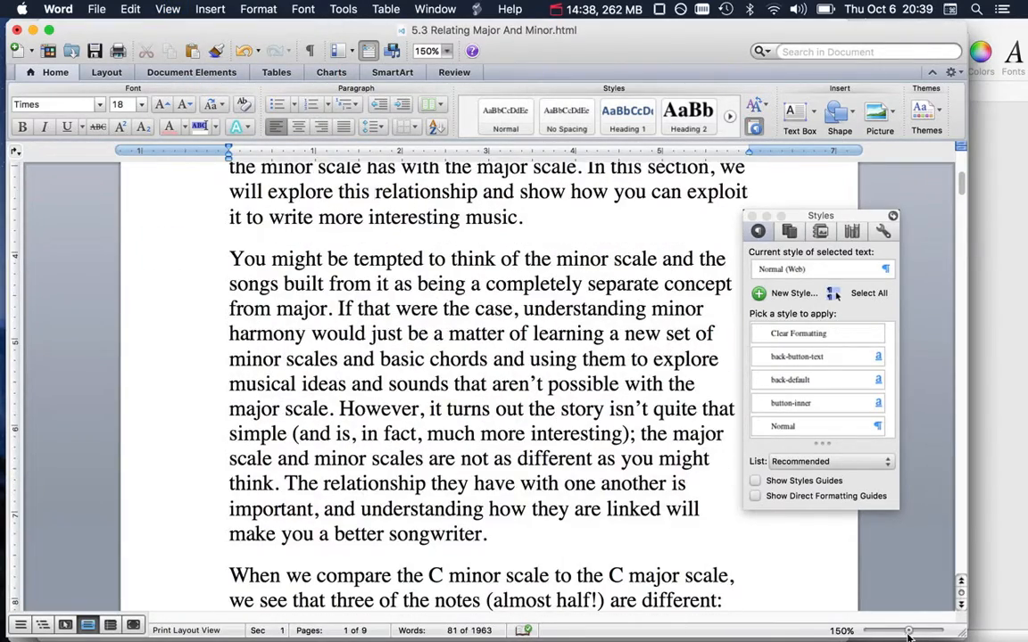
mouse_move(906, 631)
mouse_down()
mouse_move(892, 631)
mouse_move(902, 635)
mouse_up()
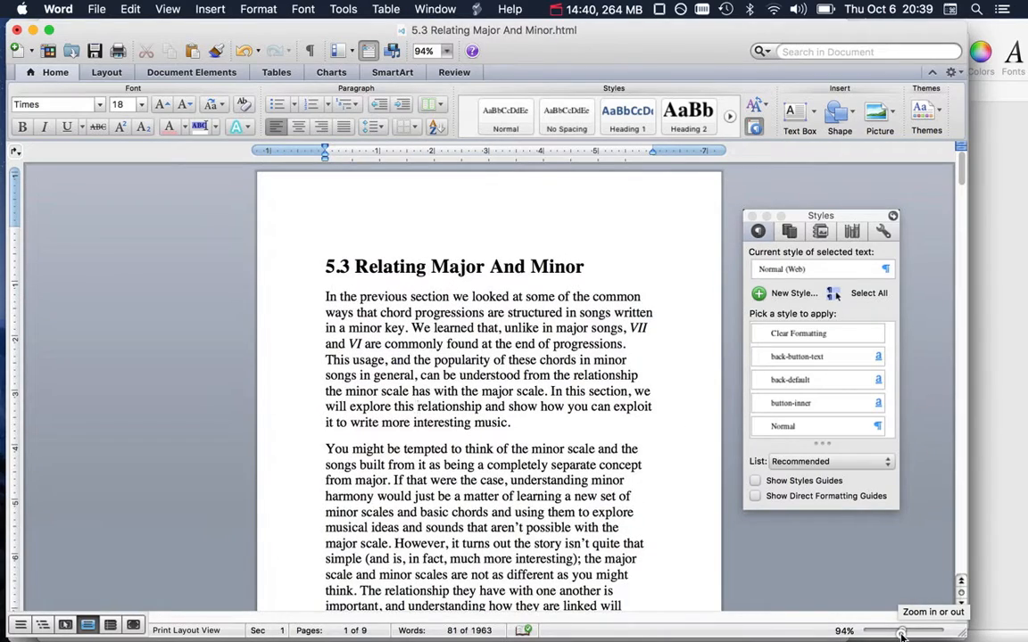
scroll(523, 441, down, 12)
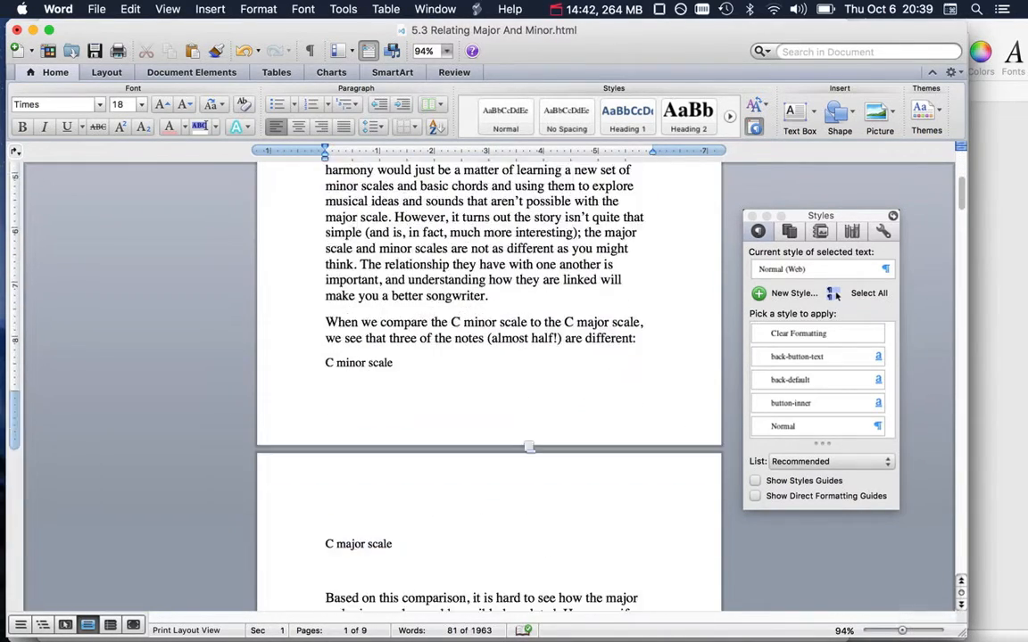
scroll(523, 441, up, 12)
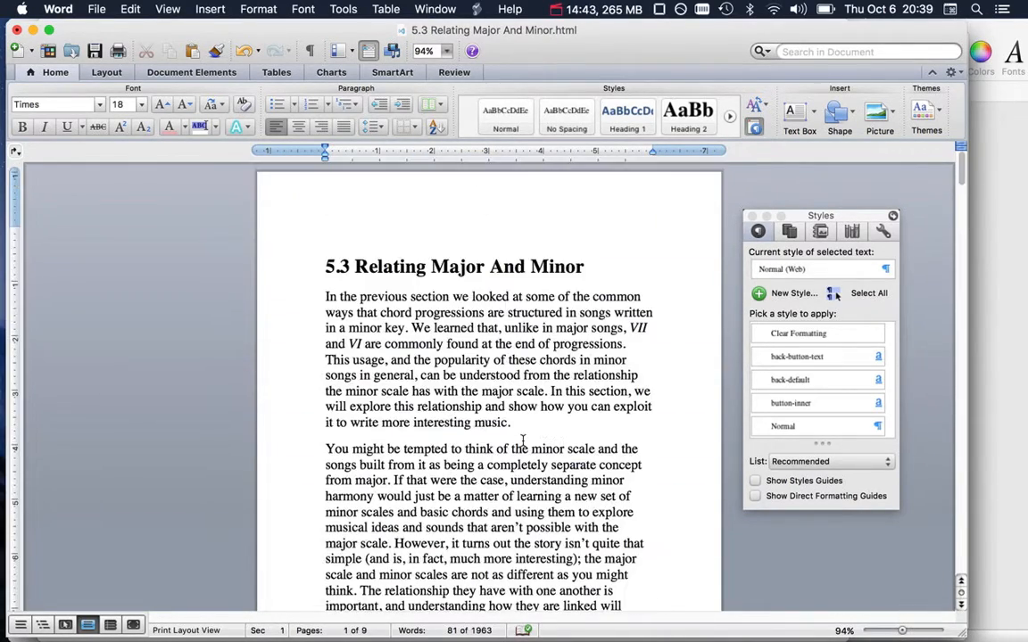
Step: Save the document's styles as a Quick Style set named HTII
click(759, 107)
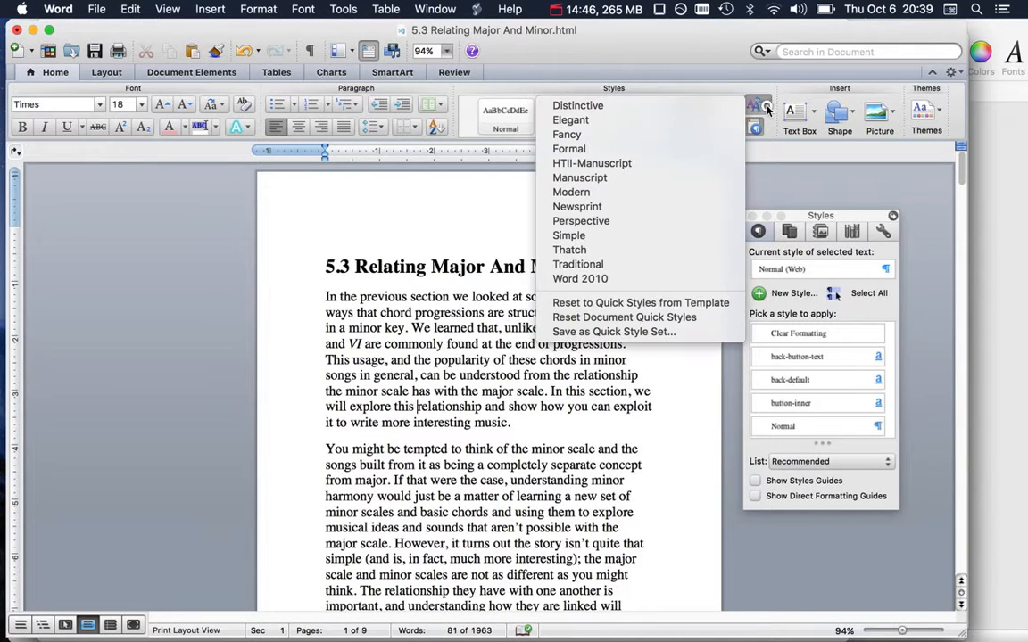
click(656, 336)
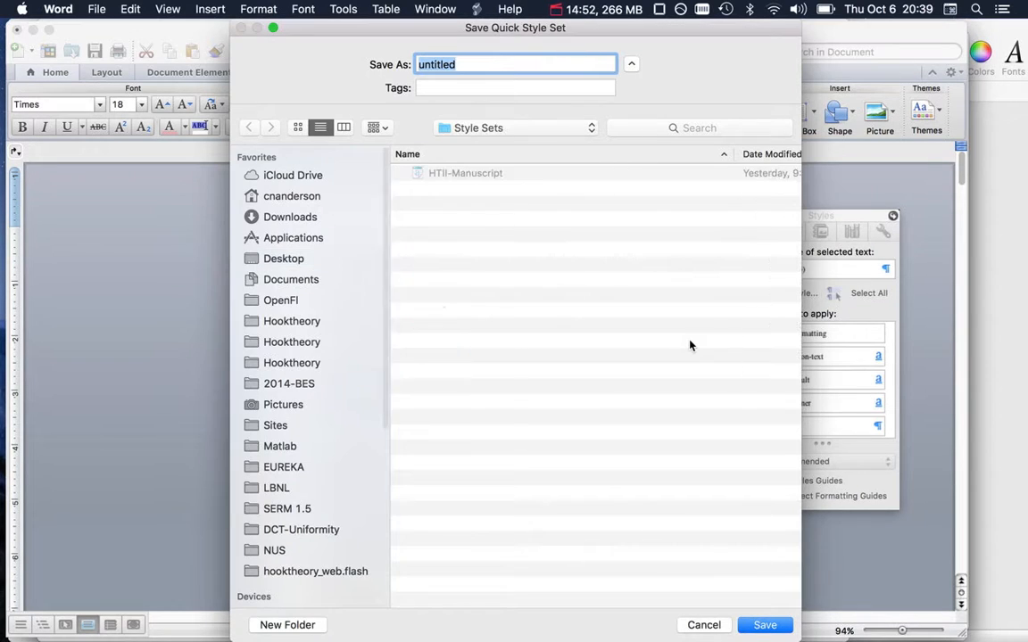
text(HTII)
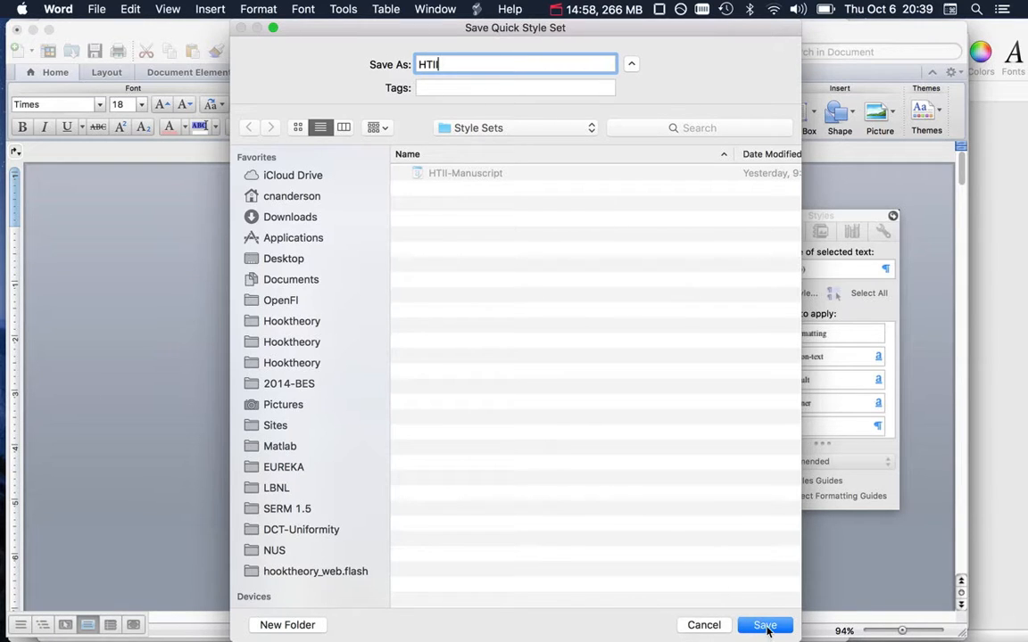
click(765, 626)
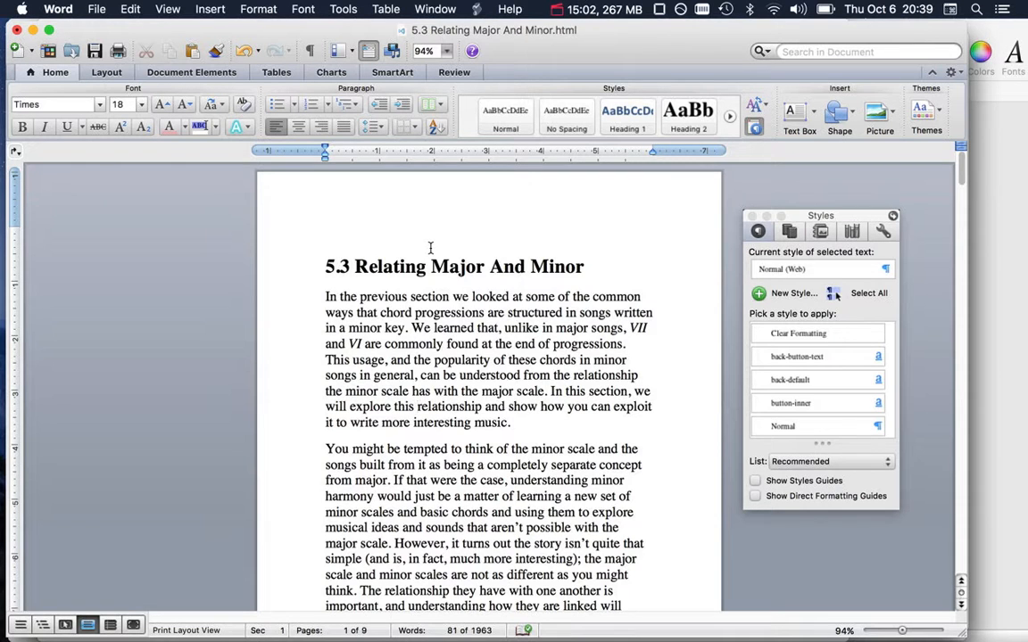
Step: Look at the source web page in Chrome, and return to Word to check the available Quick Style sets
key(super+Tab)
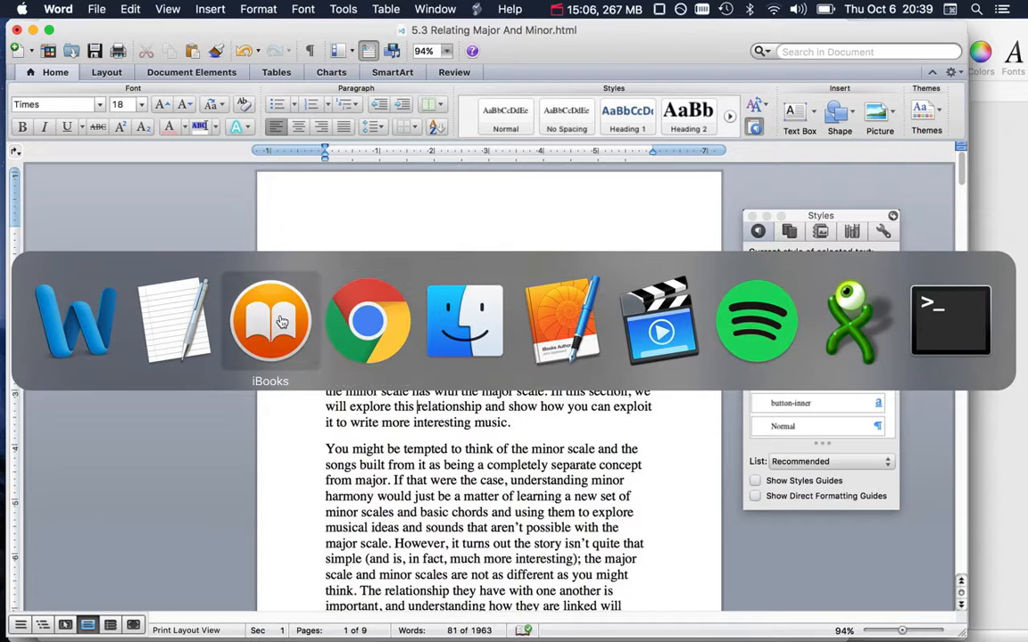
click(378, 338)
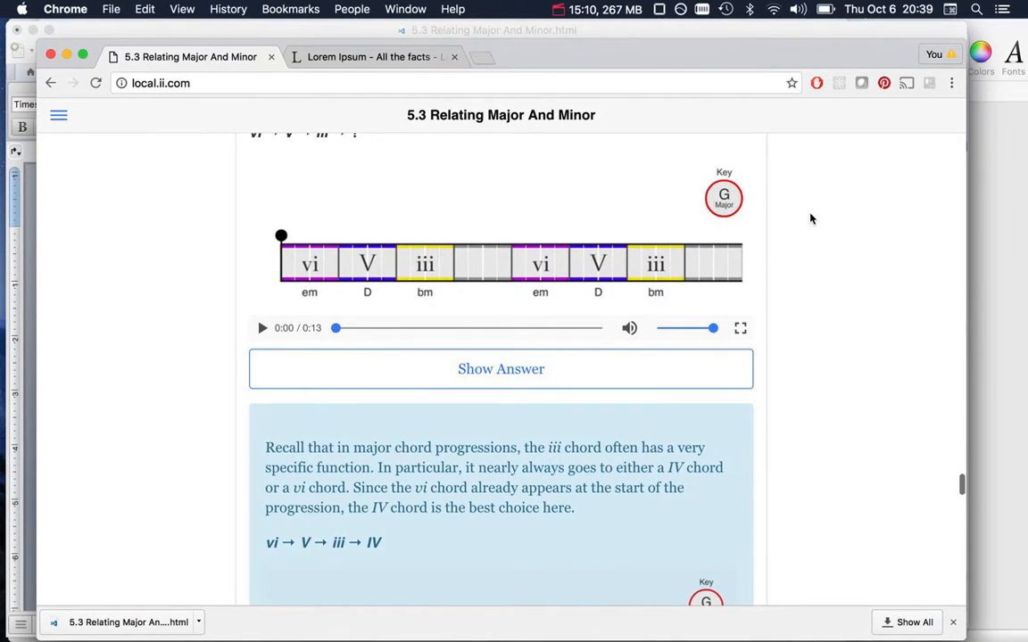
key(super+Tab)
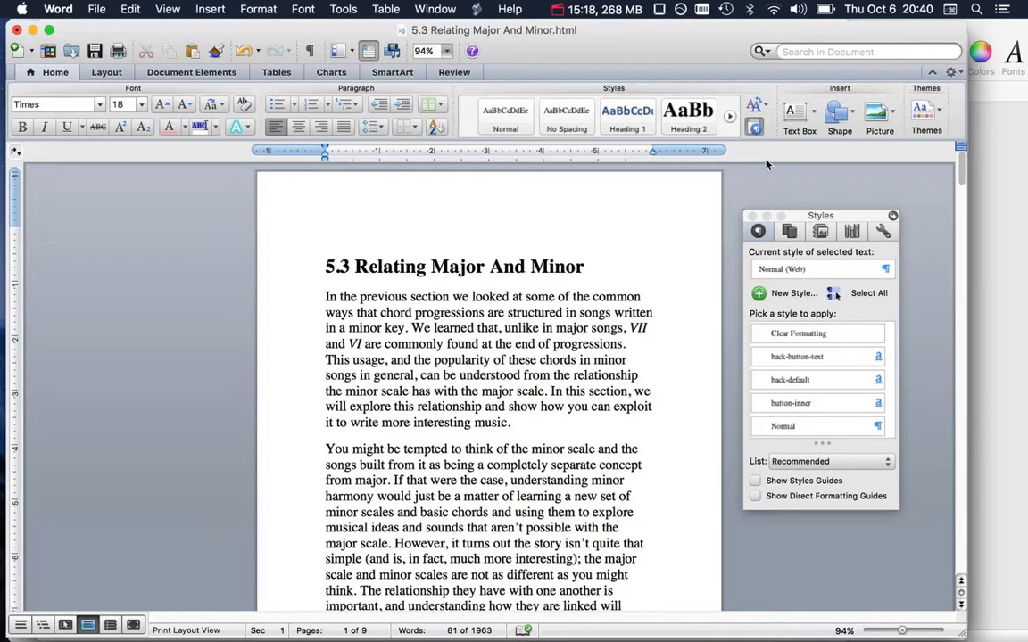
click(755, 106)
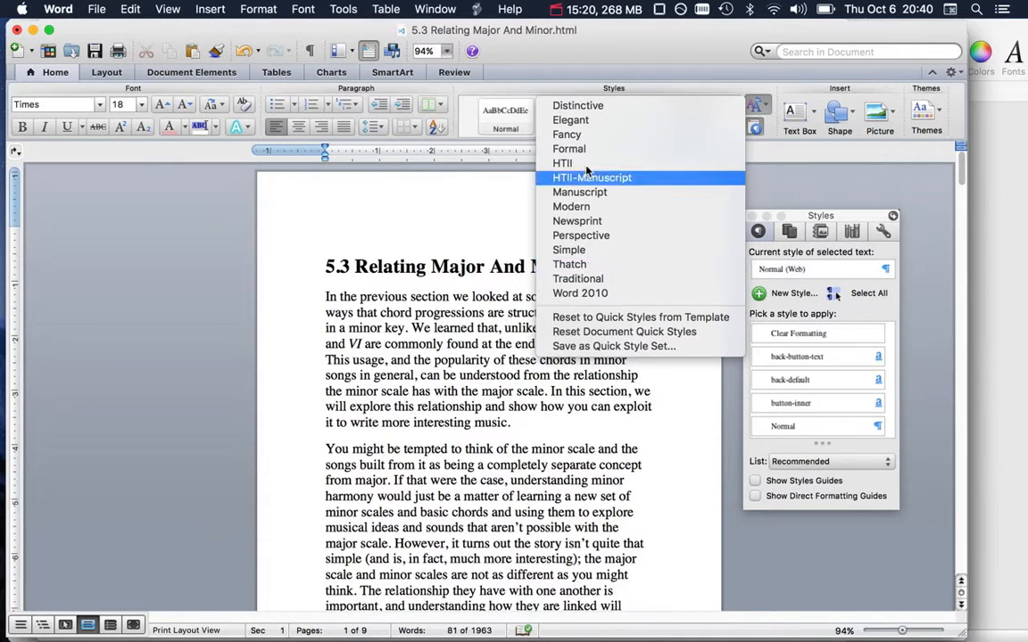
click(486, 218)
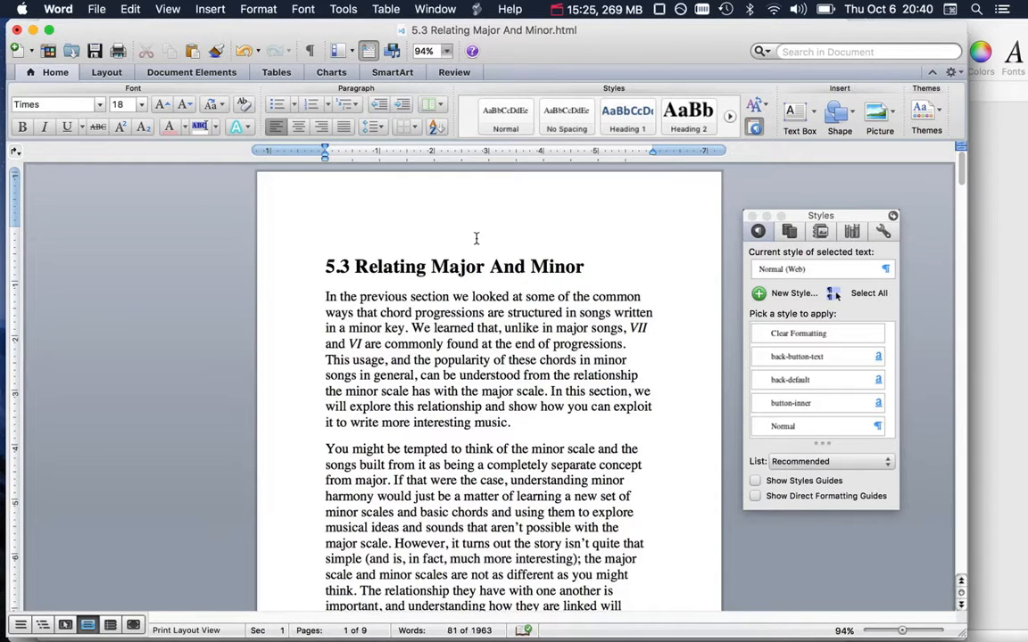
Step: Try to save the document in Word Document (.docx) format, and close the floating Styles palette
scroll(471, 426, down, 10)
key(super+shift+s)
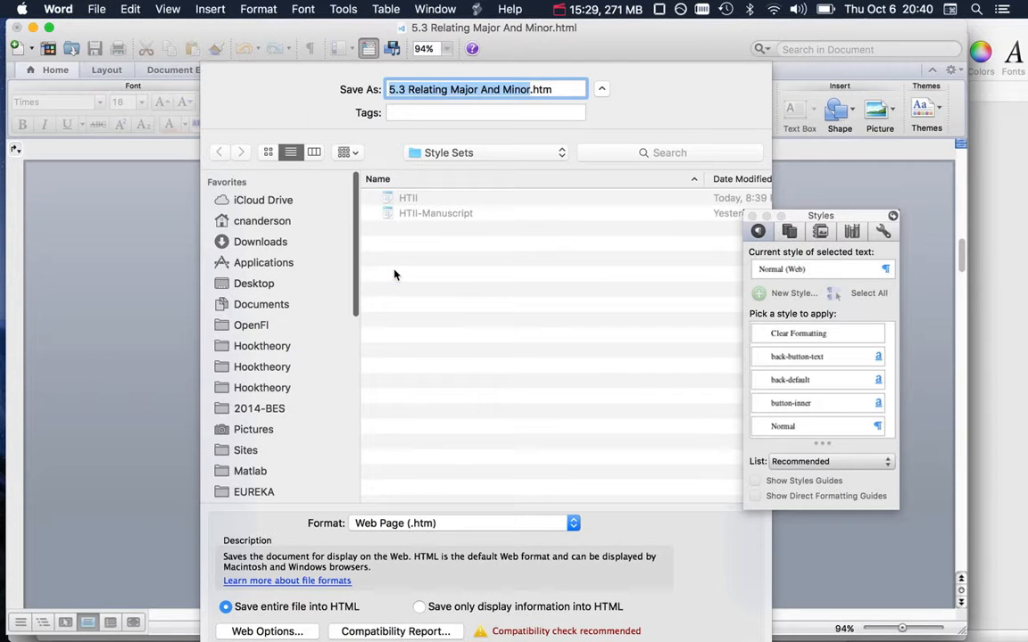
click(411, 526)
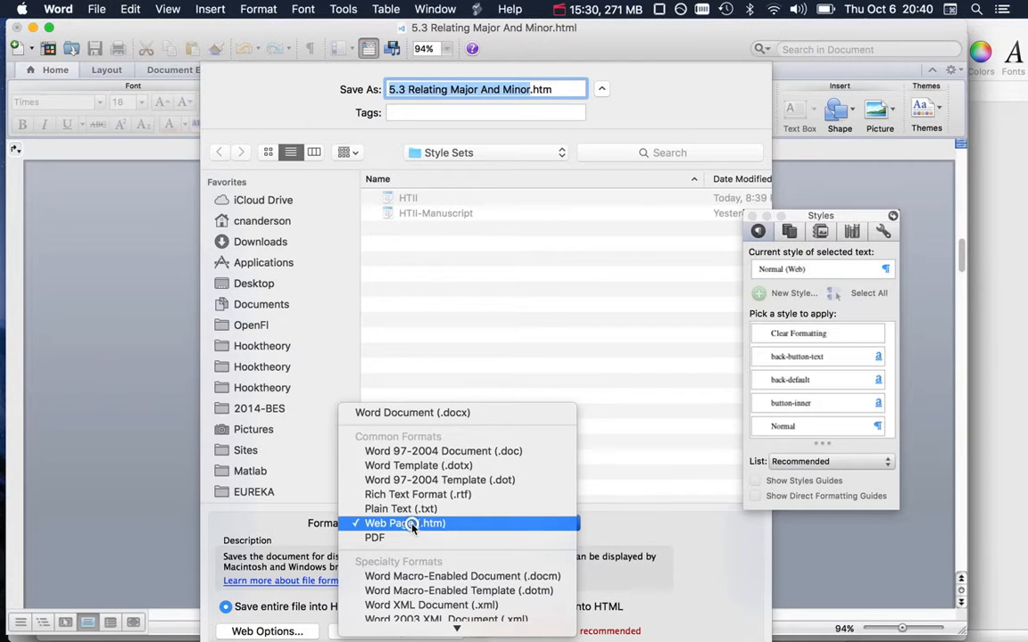
click(426, 412)
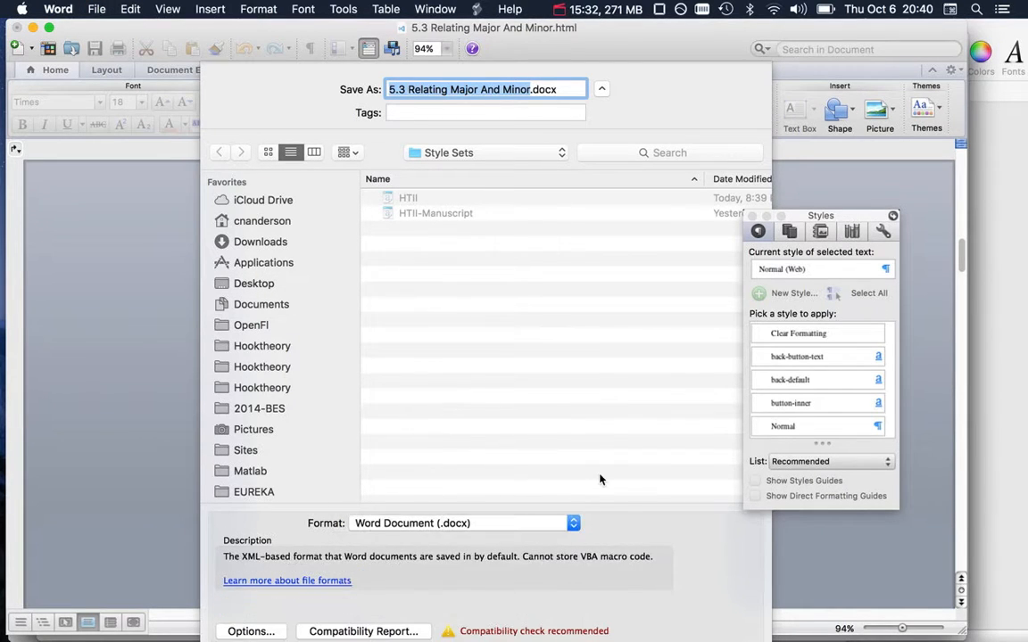
click(753, 217)
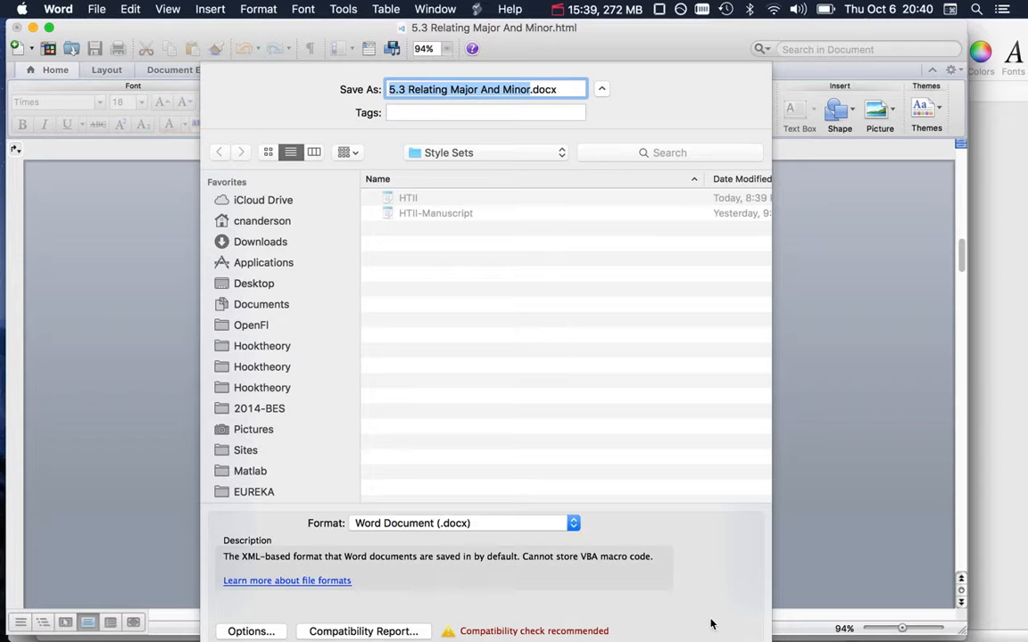
key(Return)
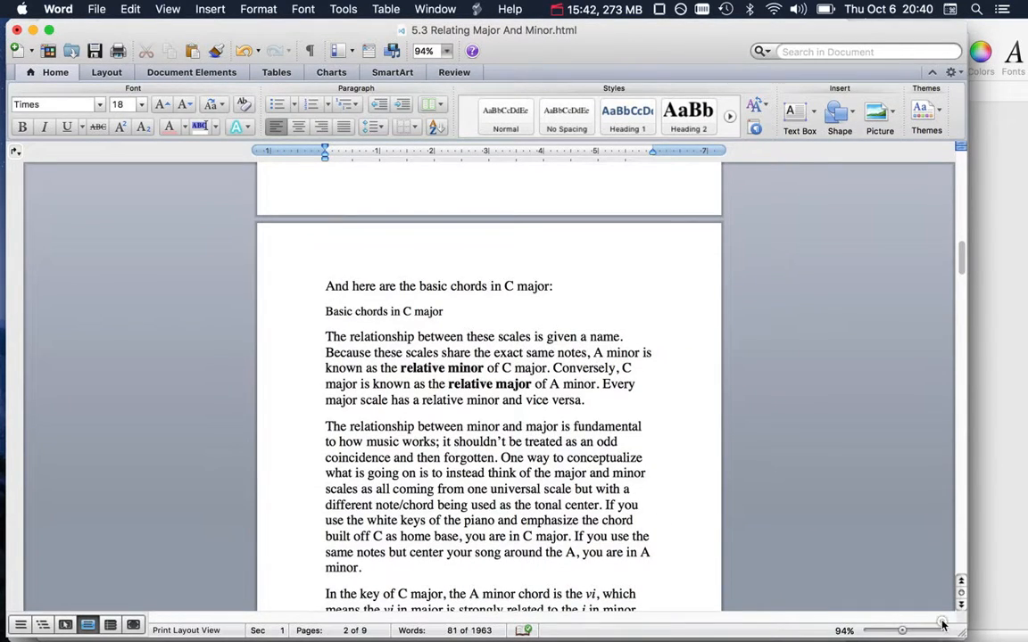
Step: Shrink the Word document window and reopen the Save As dialog for the document
drag(960, 629, 937, 589)
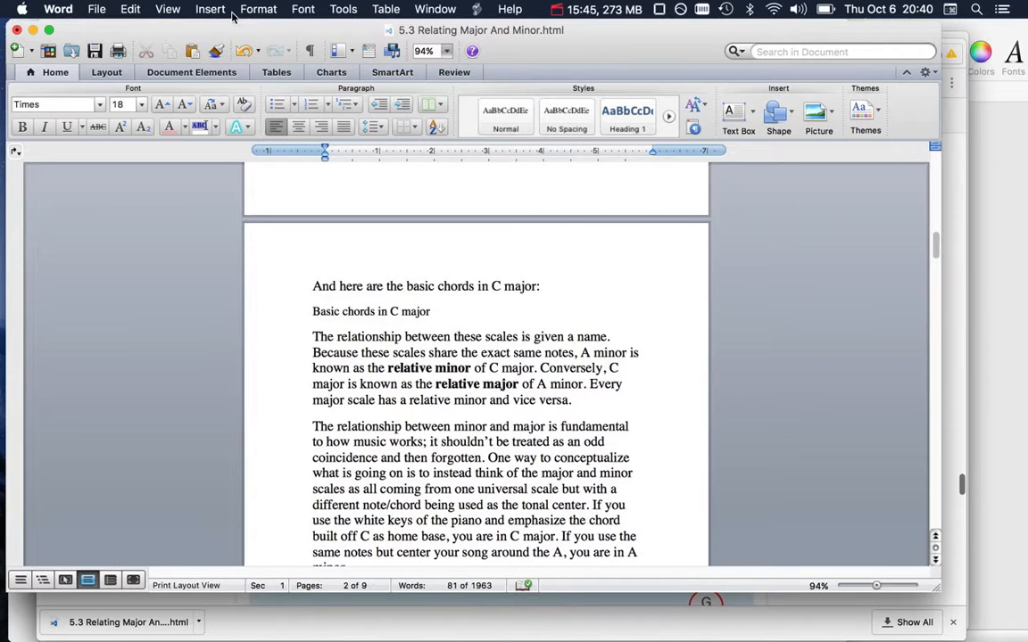
key(super+shift+s)
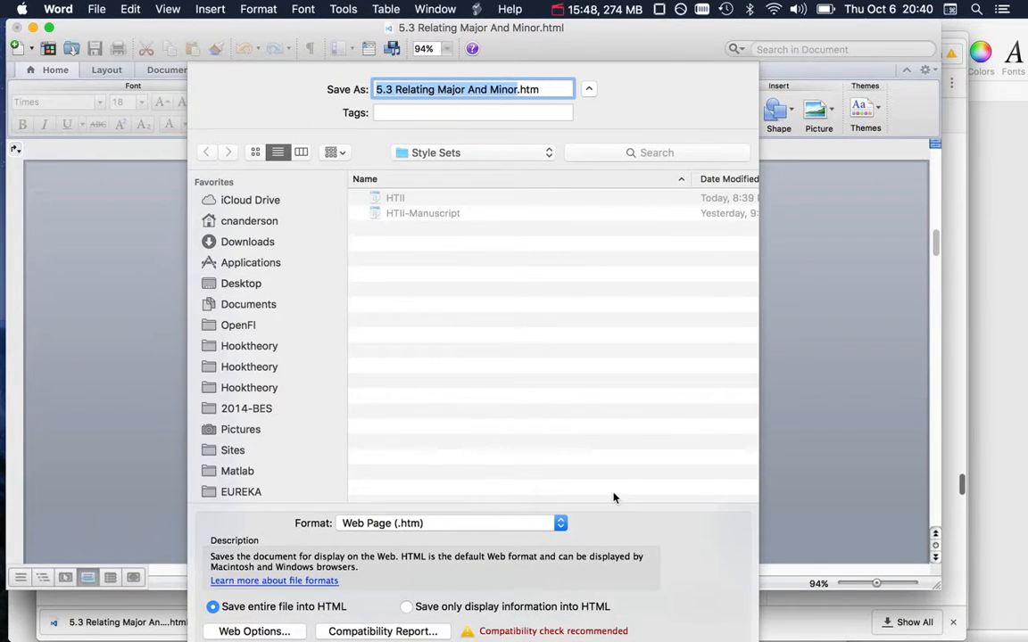
scroll(266, 447, down, 5)
scroll(266, 447, up, 5)
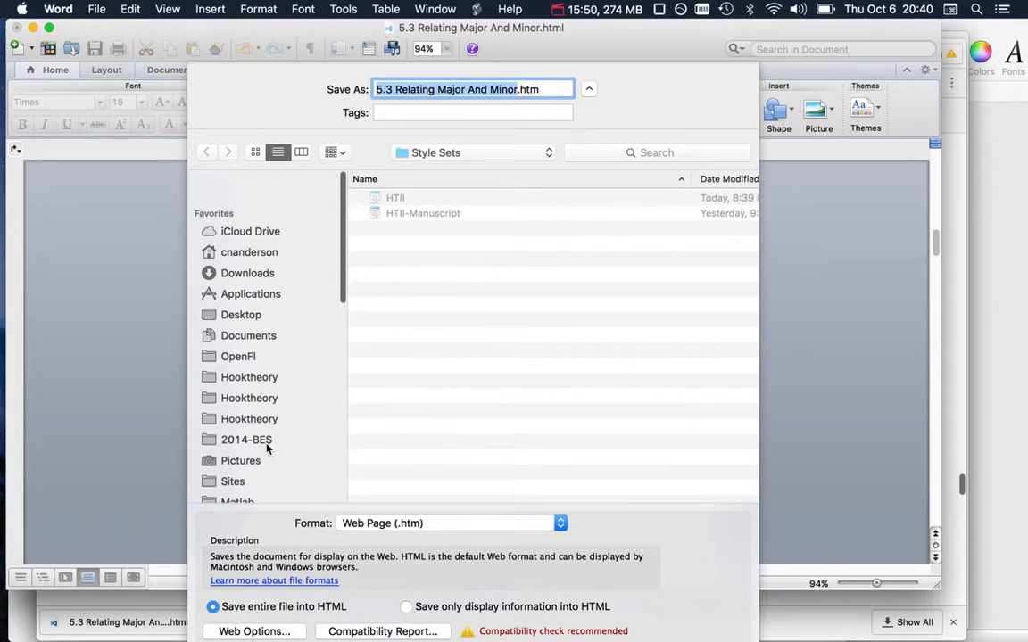
Step: Switch to System Preferences and open the resolution settings of the built-in Retina display
key(super+space)
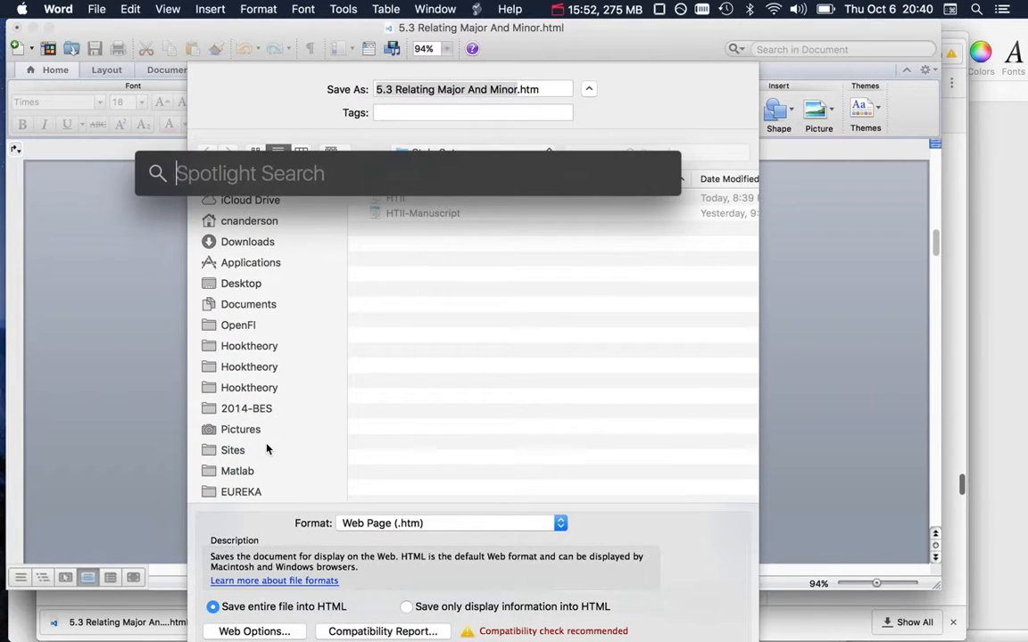
text(display)
key(Escape)
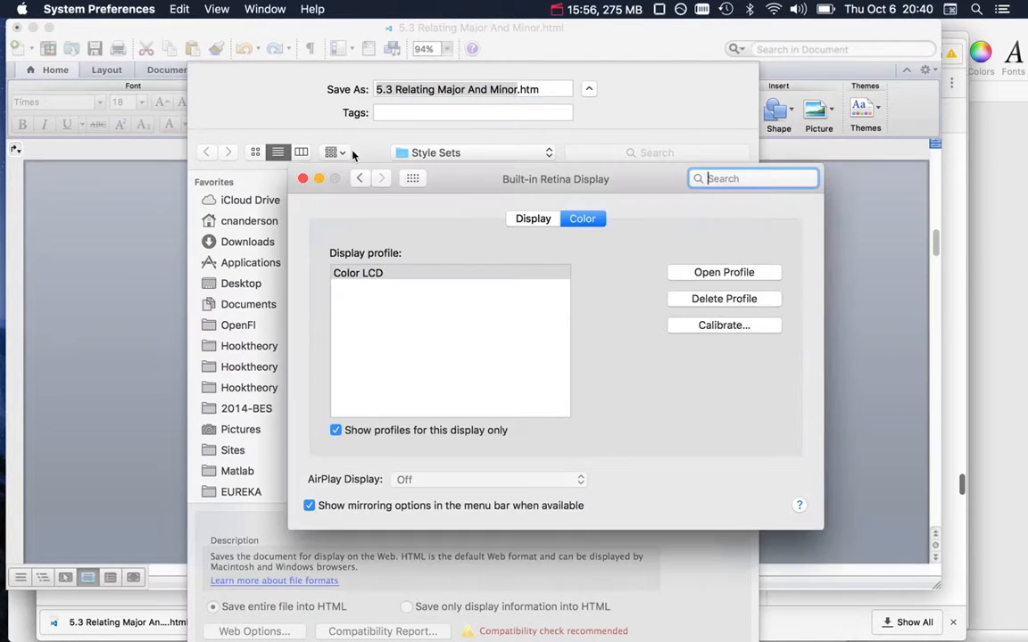
click(361, 178)
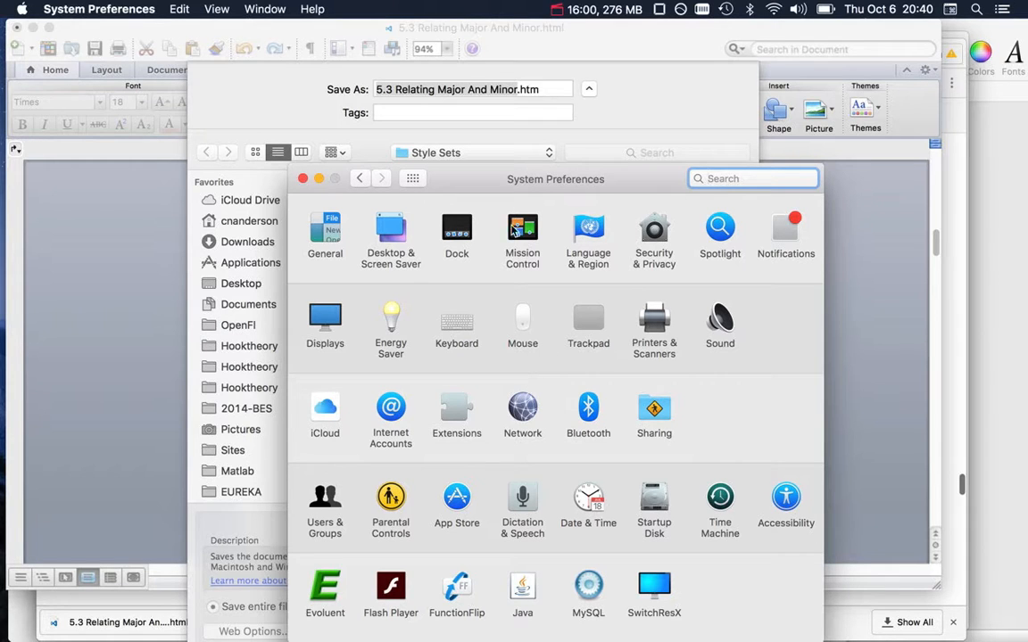
click(327, 318)
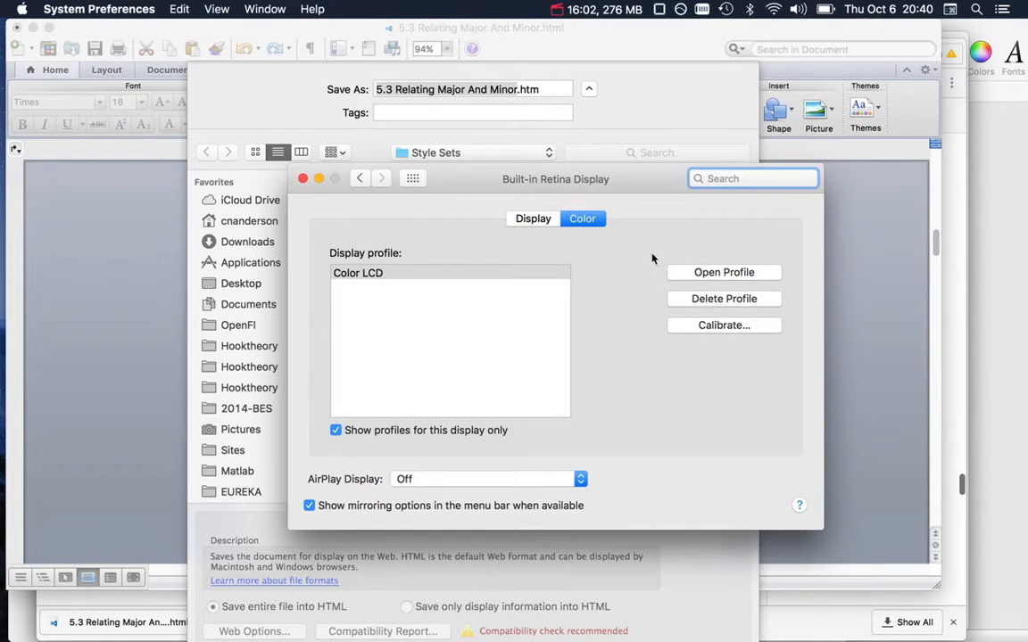
click(527, 220)
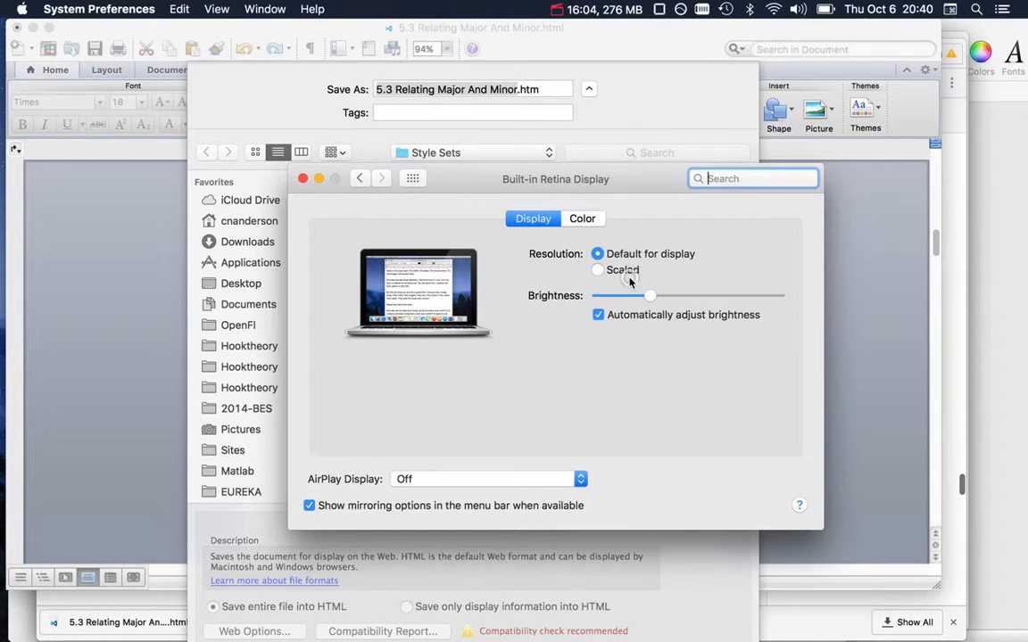